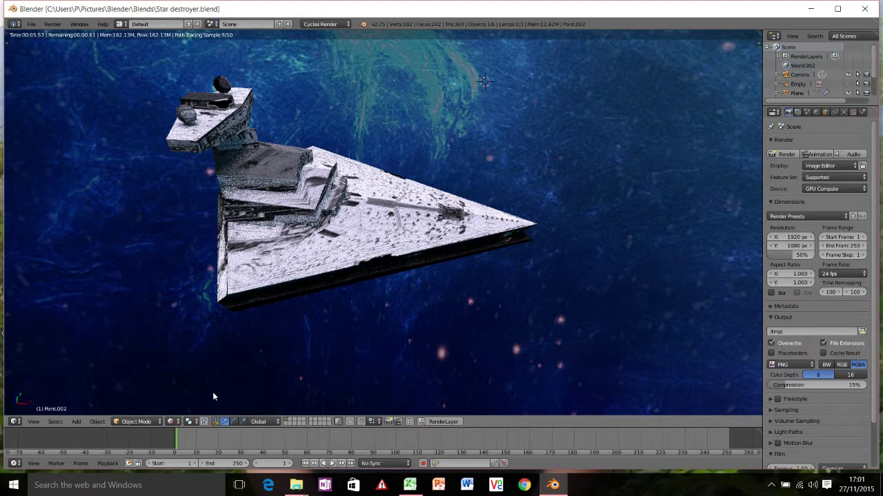
Inspect the finished star destroyer model in Material shading with its hidden reference image revealed beside it
{"action": "left_click", "coordinate": [177, 415]}
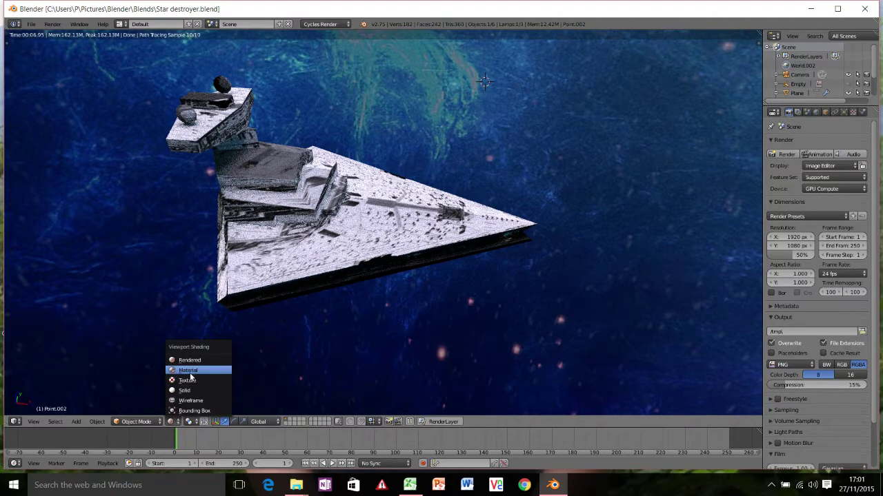
{"action": "left_click", "coordinate": [192, 369]}
{"action": "mouse_move", "coordinate": [516, 242]}
{"action": "middle_mouse_down"}
{"action": "mouse_move", "coordinate": [697, 130]}
{"action": "mouse_move", "coordinate": [381, 191]}
{"action": "mouse_move", "coordinate": [521, 252]}
{"action": "middle_mouse_up"}
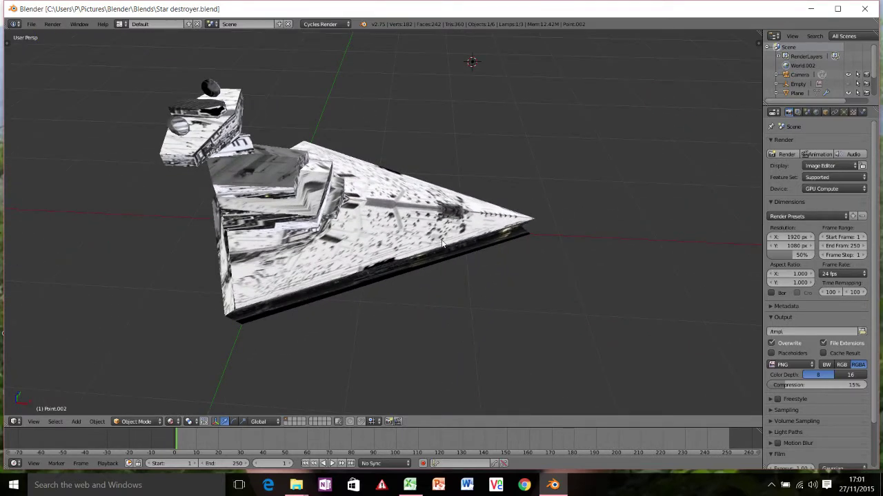
{"action": "mouse_move", "coordinate": [350, 237]}
{"action": "middle_mouse_down"}
{"action": "mouse_move", "coordinate": [469, 194]}
{"action": "mouse_move", "coordinate": [481, 222]}
{"action": "mouse_move", "coordinate": [571, 202]}
{"action": "mouse_move", "coordinate": [400, 258]}
{"action": "mouse_move", "coordinate": [352, 235]}
{"action": "middle_mouse_up"}
{"action": "key", "text": "alt+h"}
{"action": "scroll", "coordinate": [515, 211], "scroll_direction": "down", "scroll_amount": 4}
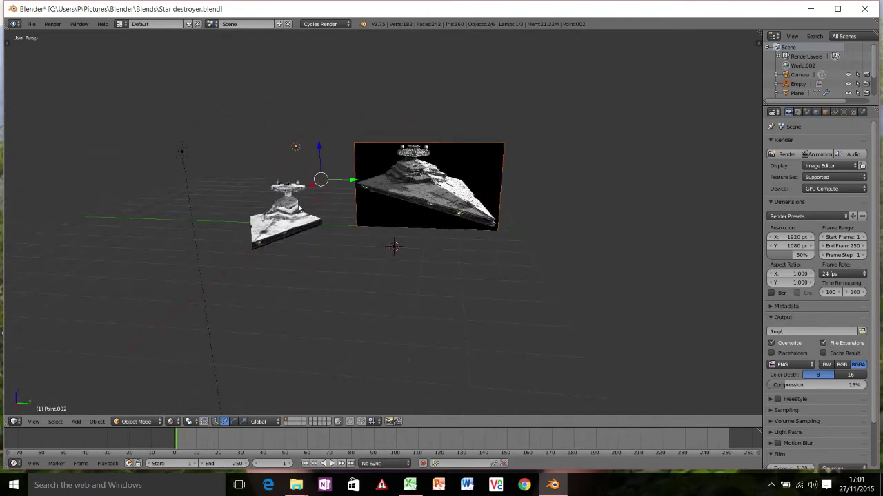
{"action": "scroll", "coordinate": [304, 238], "scroll_direction": "up", "scroll_amount": 3}
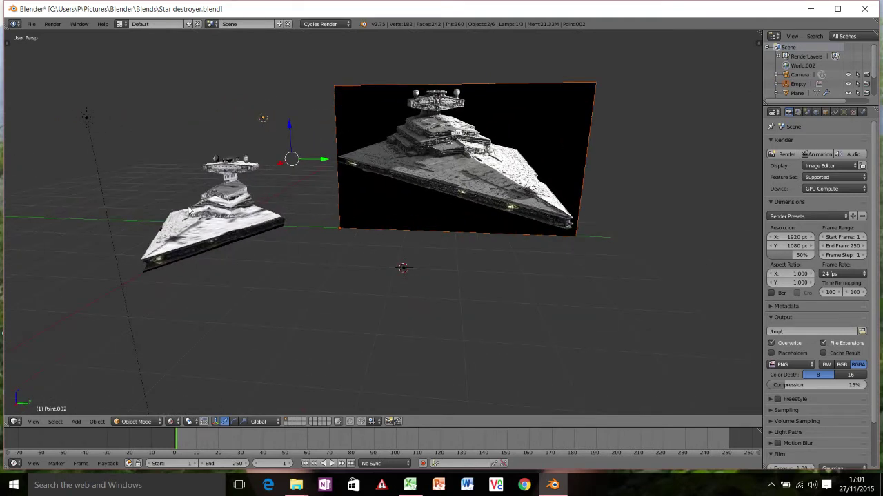
Start a new file and delete the default cube
{"action": "key", "text": "ctrl+n"}
{"action": "left_click", "coordinate": [318, 264]}
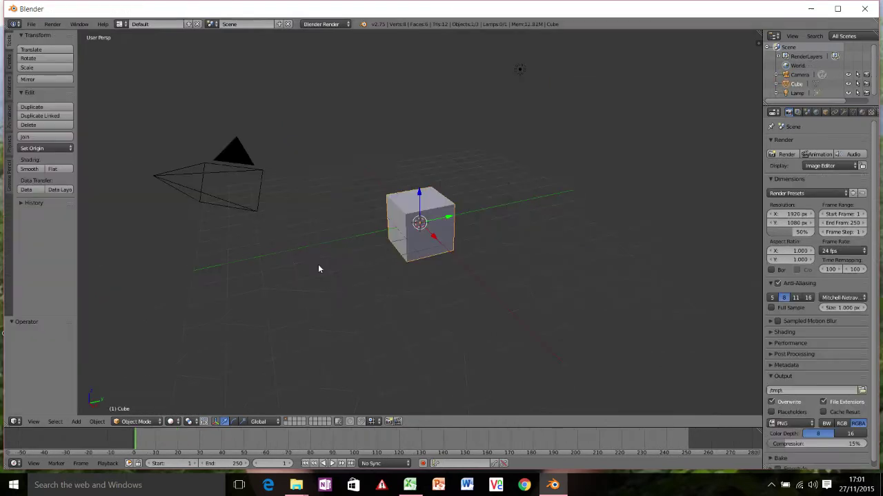
{"action": "key", "text": "x"}
{"action": "left_click", "coordinate": [411, 235]}
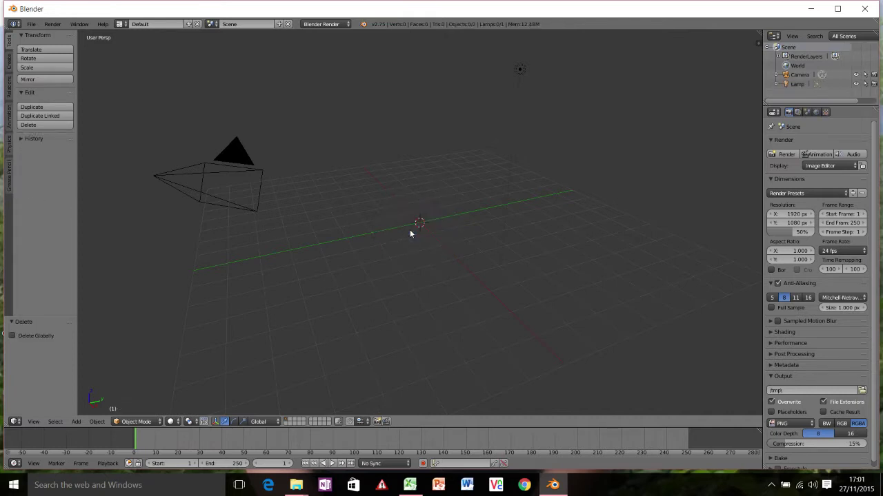
Add an image empty at the origin and load star destroyer.jpg from the Pictures\Blender folder into it
{"action": "key", "text": "shift+a"}
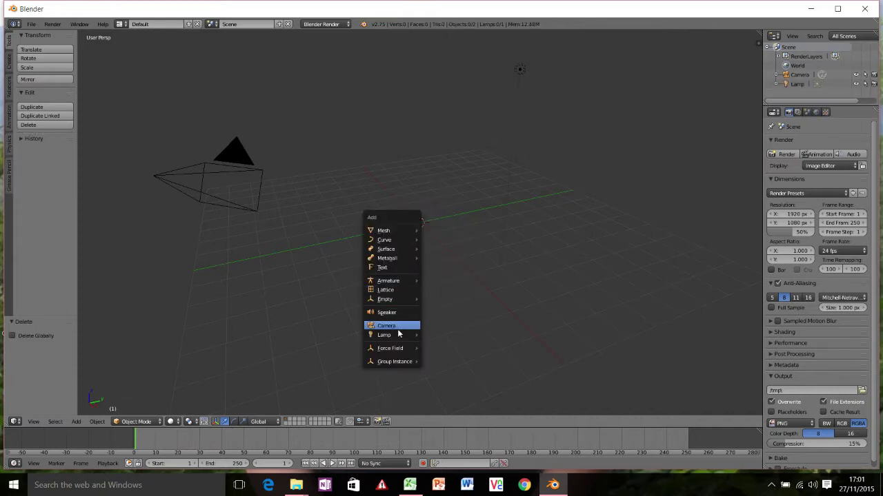
{"action": "mouse_move", "coordinate": [389, 299]}
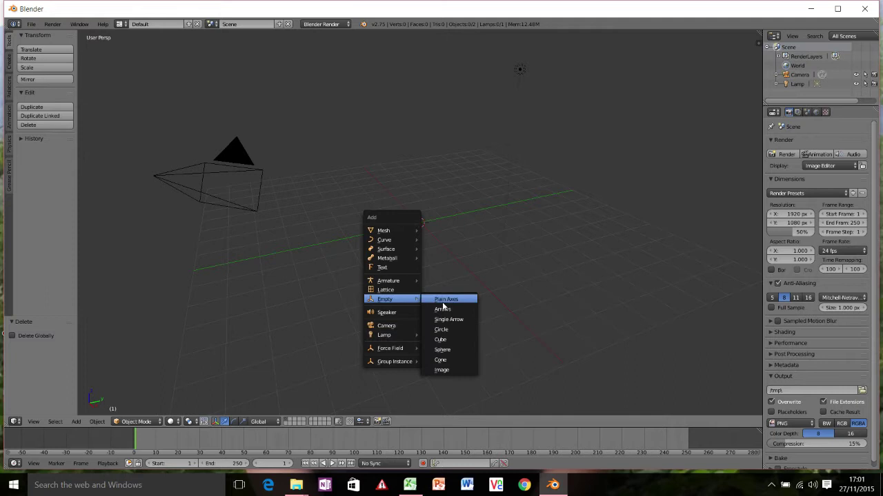
{"action": "left_click", "coordinate": [442, 371]}
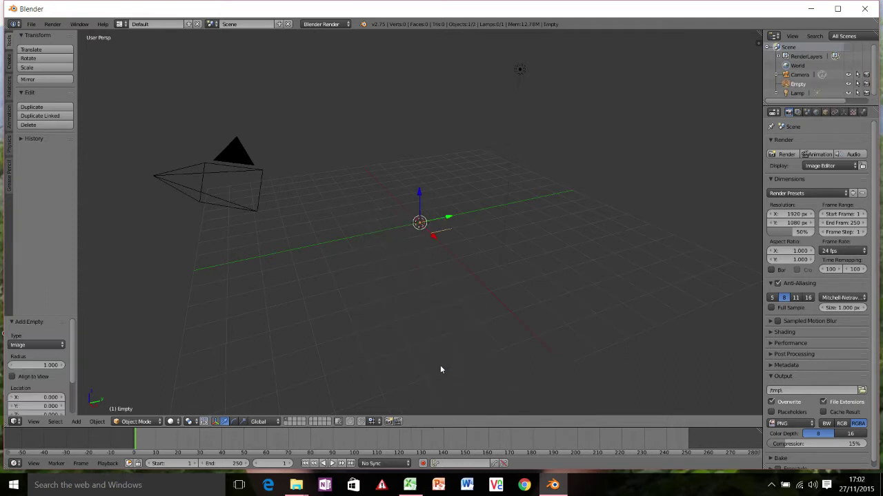
{"action": "left_click", "coordinate": [844, 113]}
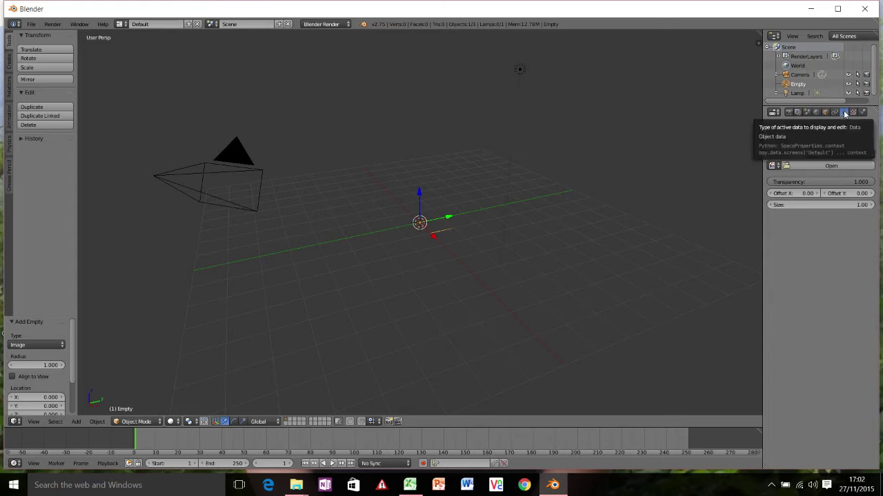
{"action": "left_click", "coordinate": [829, 166]}
{"action": "left_click", "coordinate": [27, 189]}
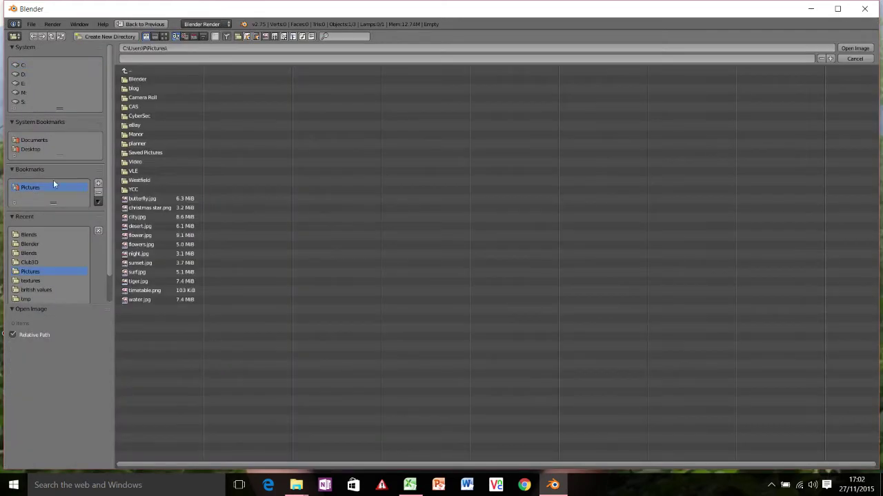
{"action": "left_click", "coordinate": [140, 80]}
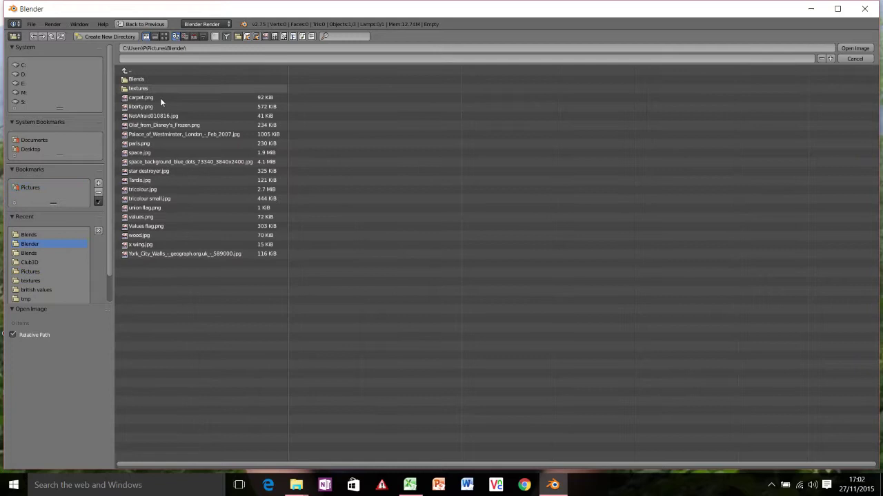
{"action": "double_click", "coordinate": [143, 171]}
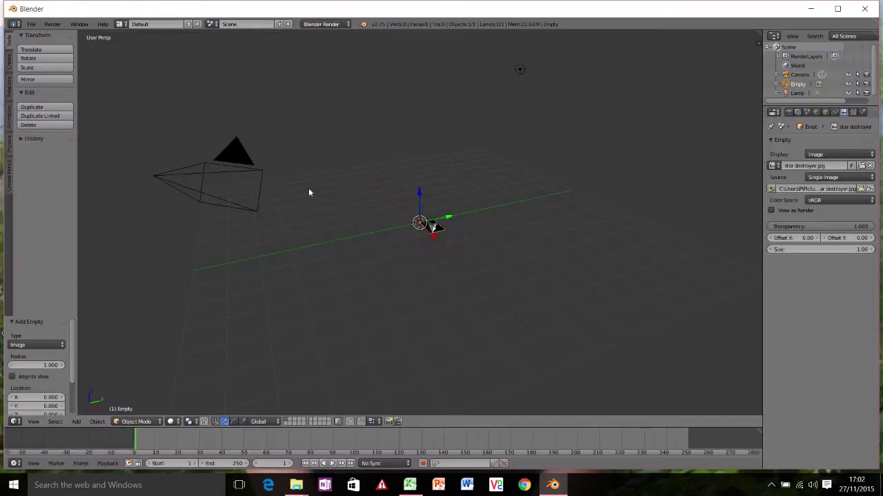
Stand the reference image upright by rotating it 90° about the X axis and 90° about the Z axis
{"action": "middle_click_drag", "start_coordinate": [471, 240], "coordinate": [460, 263]}
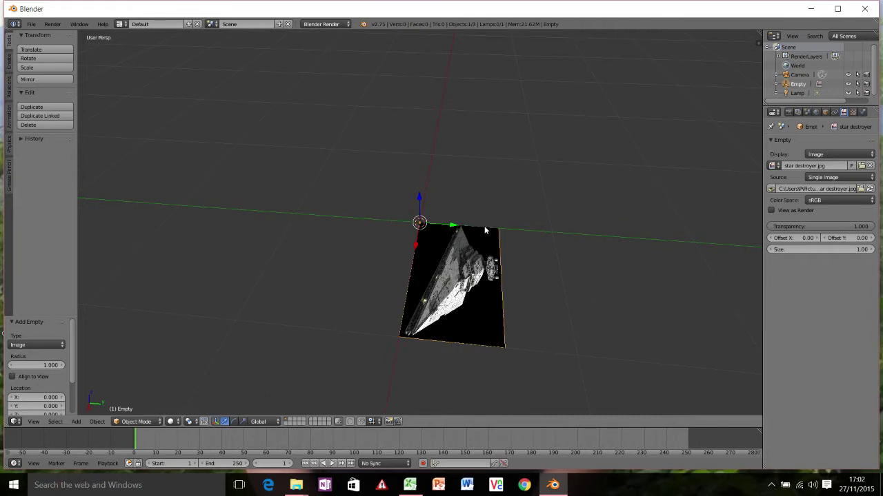
{"action": "type", "text": "rx90"}
{"action": "key", "text": "Return"}
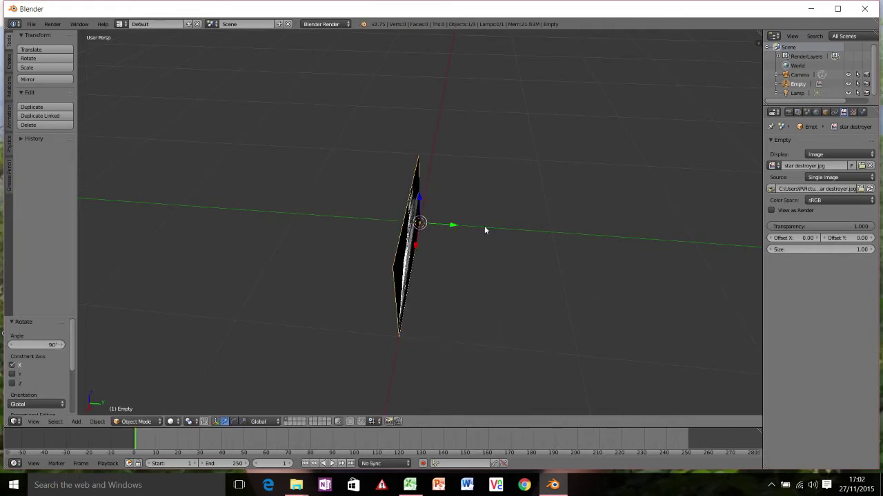
{"action": "type", "text": "rz90"}
{"action": "key", "text": "Return"}
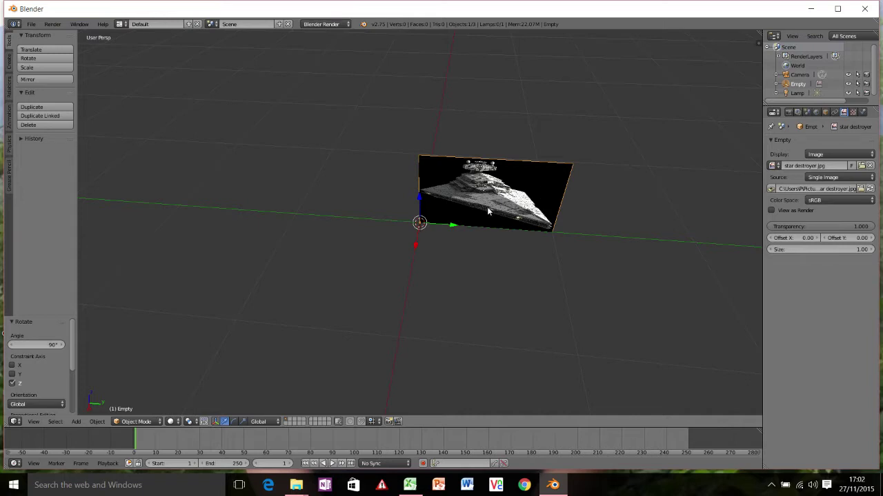
Scale the reference image by about 1.8 and move it about 1.3 units along Y, away from the origin
{"action": "key", "text": "s"}
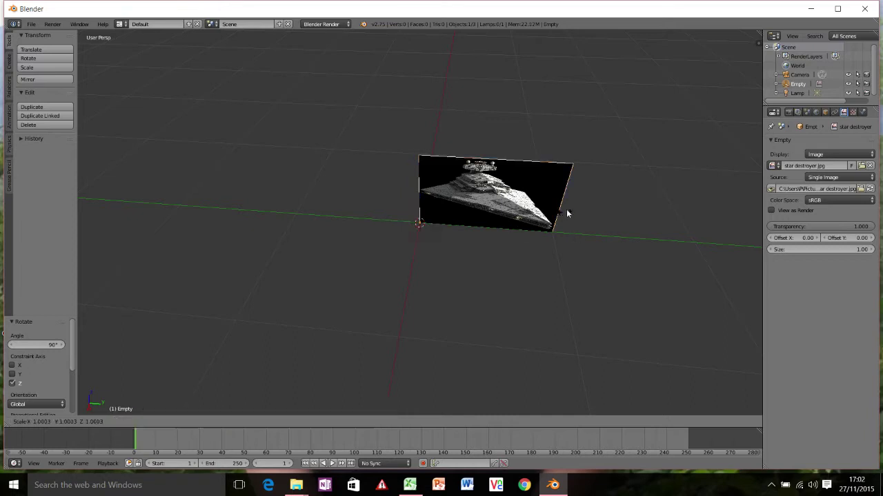
{"action": "left_click", "coordinate": [644, 147]}
{"action": "key", "text": "g"}
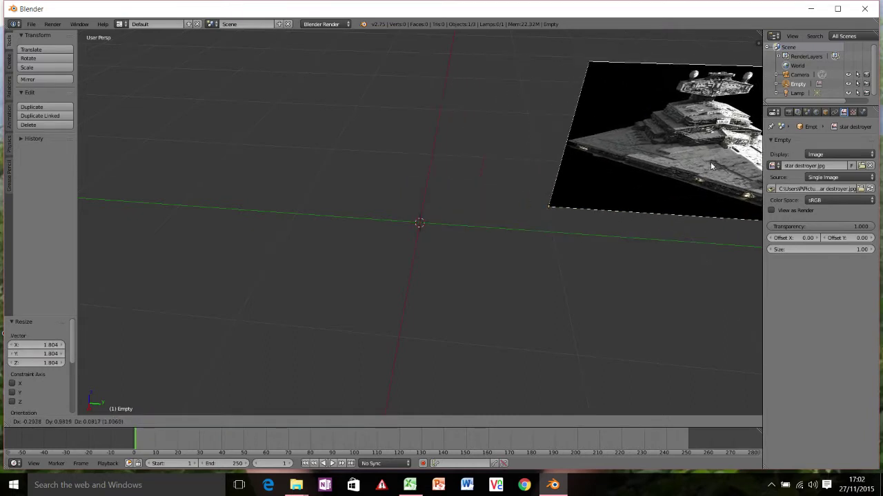
{"action": "left_click", "coordinate": [744, 159]}
Add a plane mesh at the origin and rotate it 45° about the Z axis
{"action": "scroll", "coordinate": [655, 213], "scroll_direction": "down", "scroll_amount": 5}
{"action": "middle_click_drag", "start_coordinate": [655, 213], "coordinate": [600, 195]}
{"action": "key", "text": "shift+a"}
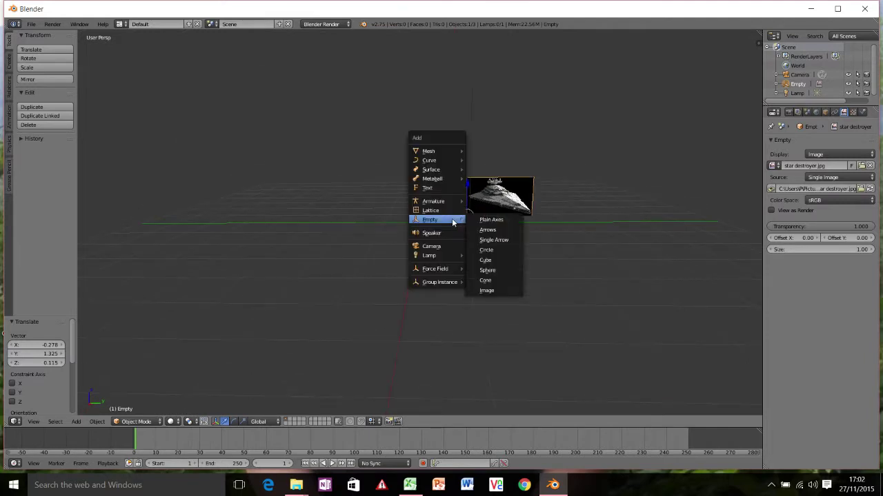
{"action": "mouse_move", "coordinate": [442, 151]}
{"action": "left_click", "coordinate": [494, 151]}
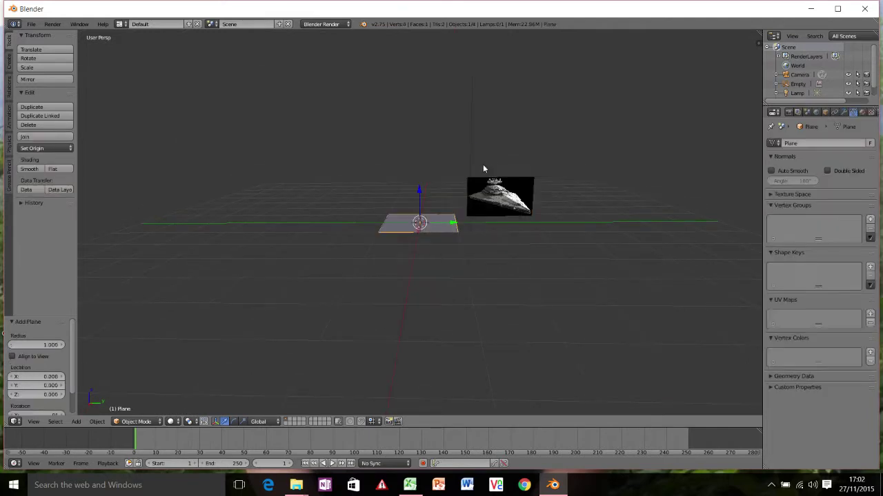
{"action": "middle_click_drag", "start_coordinate": [483, 166], "coordinate": [437, 178]}
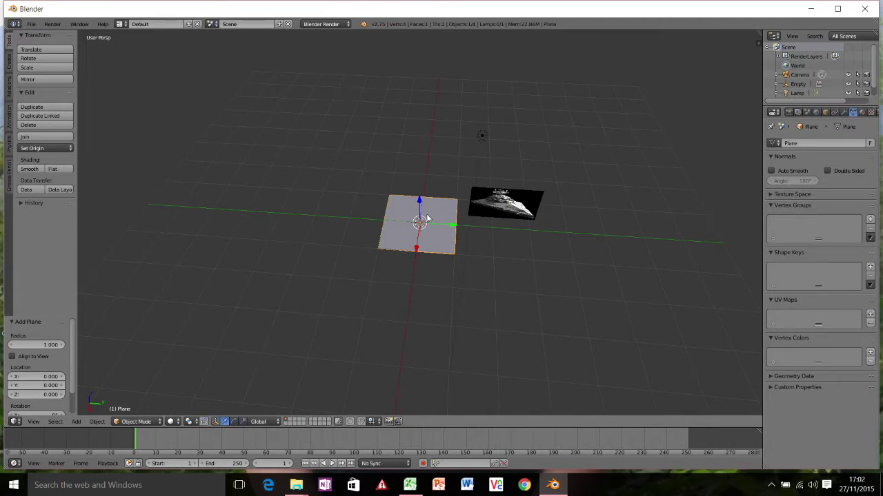
{"action": "key", "text": "r"}
{"action": "key", "text": "z"}
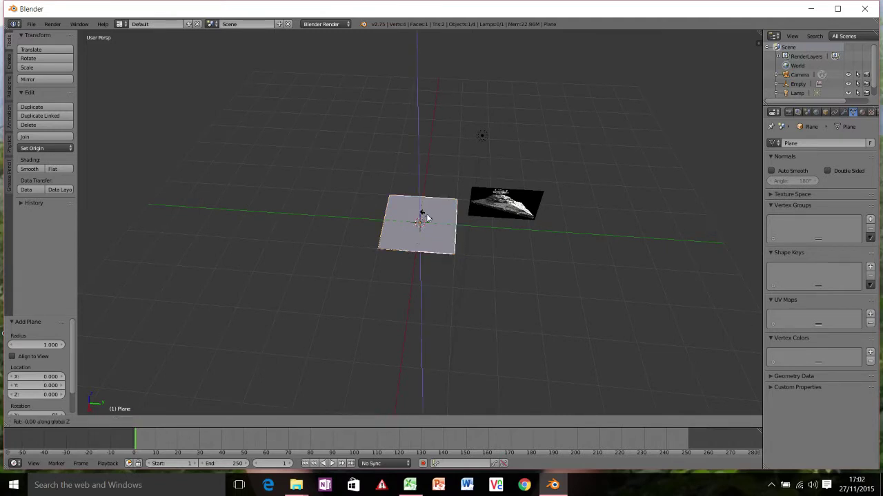
{"action": "type", "text": "45"}
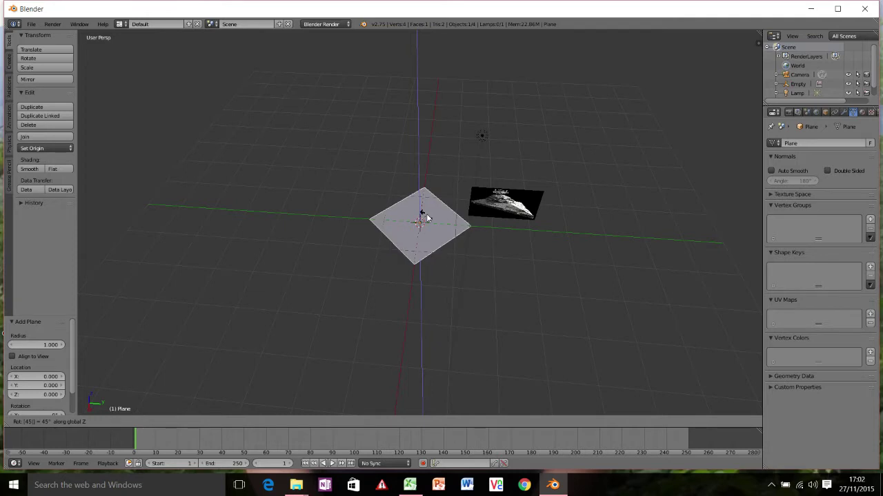
{"action": "key", "text": "Return"}
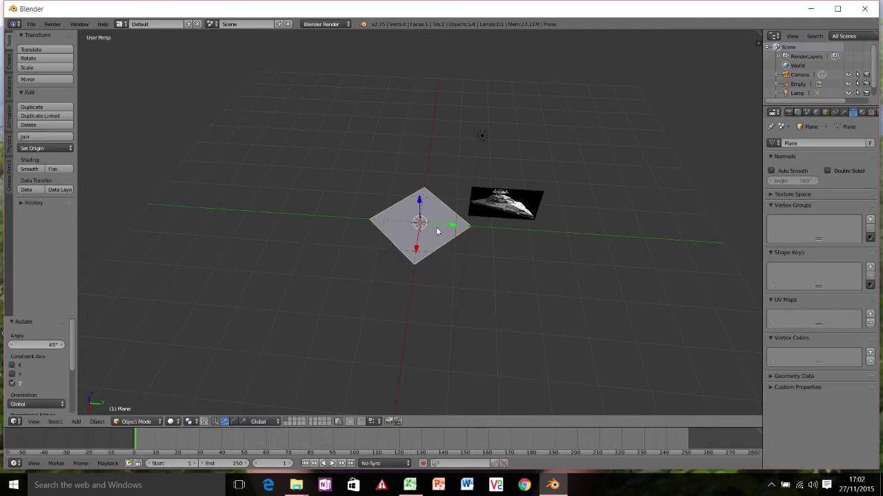
Delete the plane's corner vertex on the negative Y axis in Edit Mode
{"action": "scroll", "coordinate": [437, 231], "scroll_direction": "up", "scroll_amount": 3}
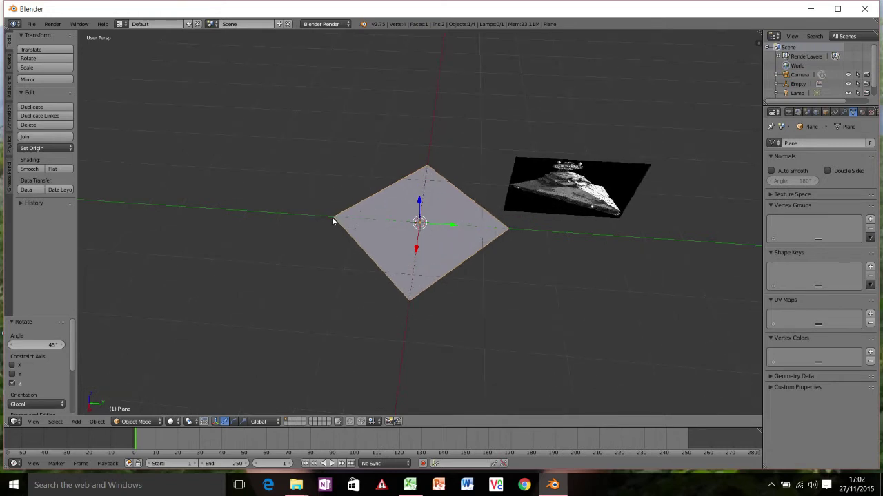
{"action": "key", "text": "Tab"}
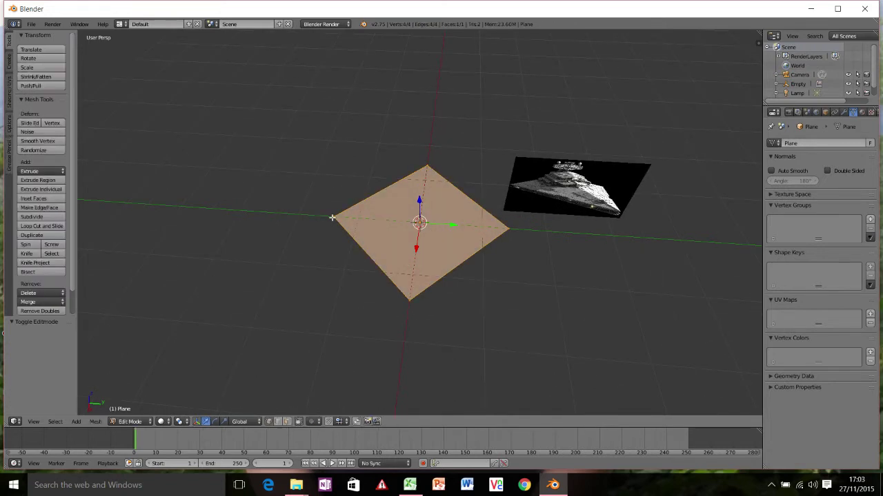
{"action": "right_click", "coordinate": [332, 217]}
{"action": "key", "text": "x"}
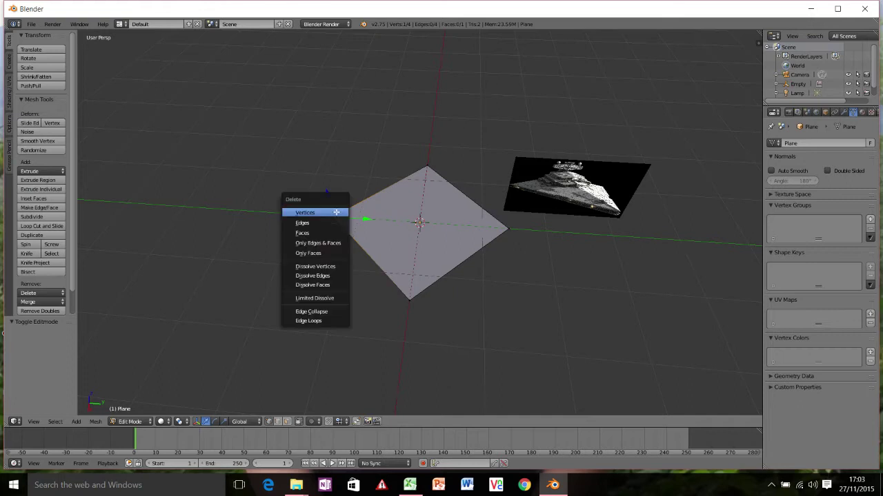
{"action": "left_click", "coordinate": [336, 213]}
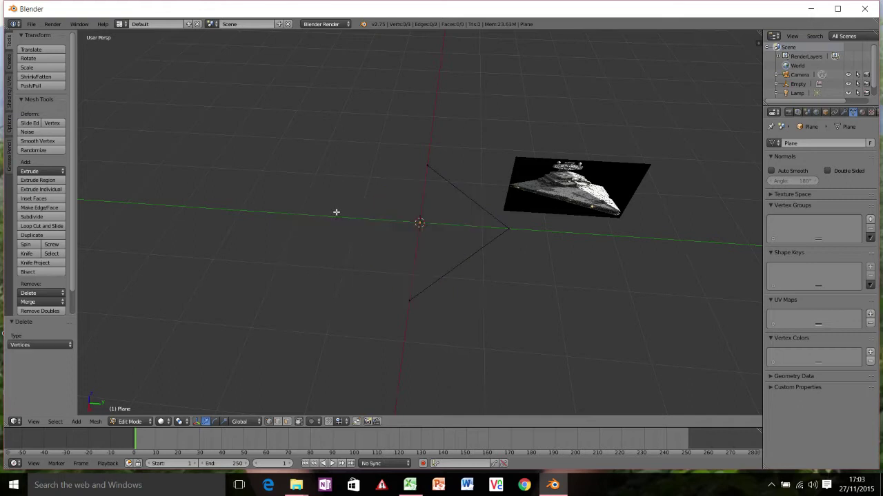
Fill the three remaining vertices with a triangular face
{"action": "right_click", "coordinate": [431, 166]}
{"action": "right_click", "coordinate": [511, 228], "text": "shift"}
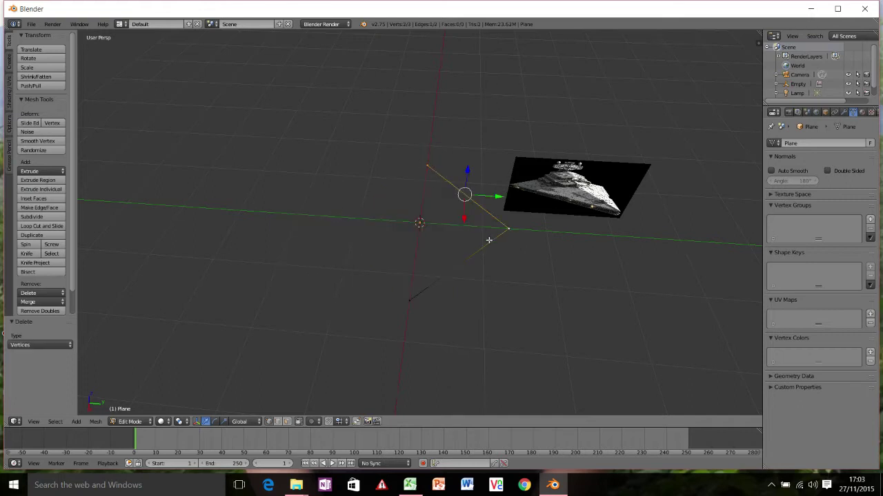
{"action": "right_click", "coordinate": [411, 299], "text": "shift"}
{"action": "key", "text": "f"}
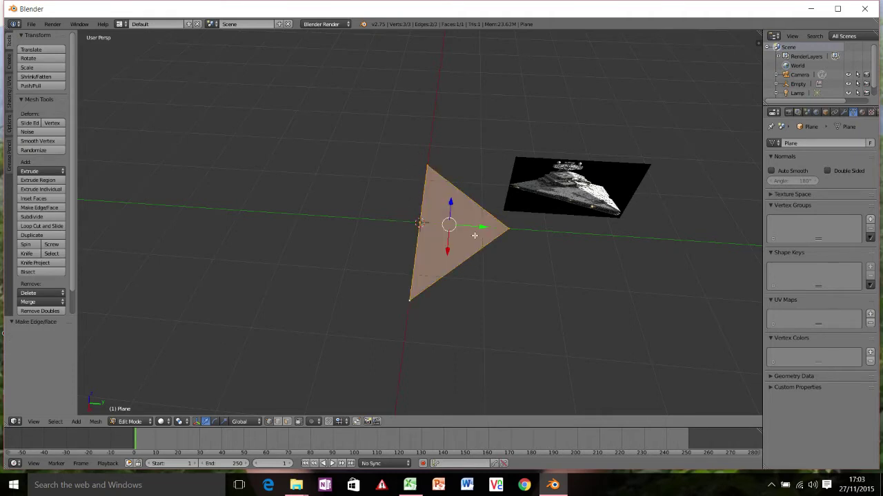
Add a Mirror modifier to the triangle and change its mirror axis from X to Y
{"action": "mouse_move", "coordinate": [451, 239]}
{"action": "middle_mouse_down"}
{"action": "mouse_move", "coordinate": [447, 214]}
{"action": "mouse_move", "coordinate": [458, 230]}
{"action": "middle_mouse_up"}
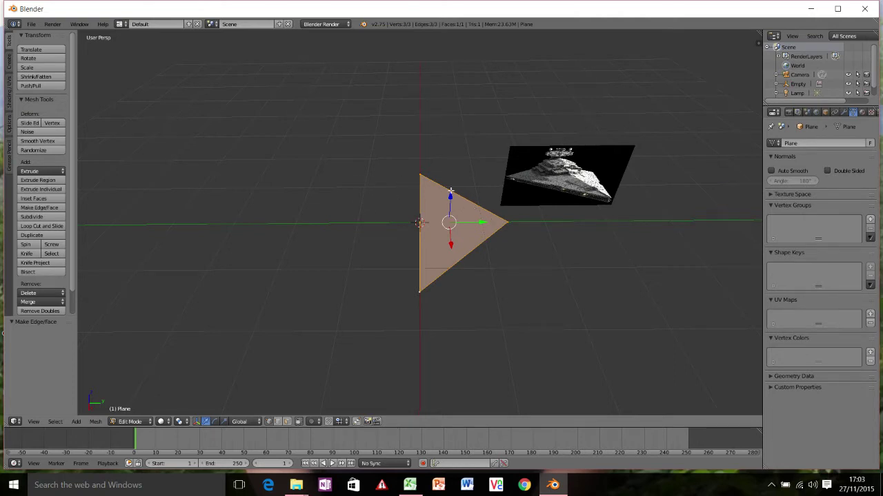
{"action": "left_click", "coordinate": [844, 113]}
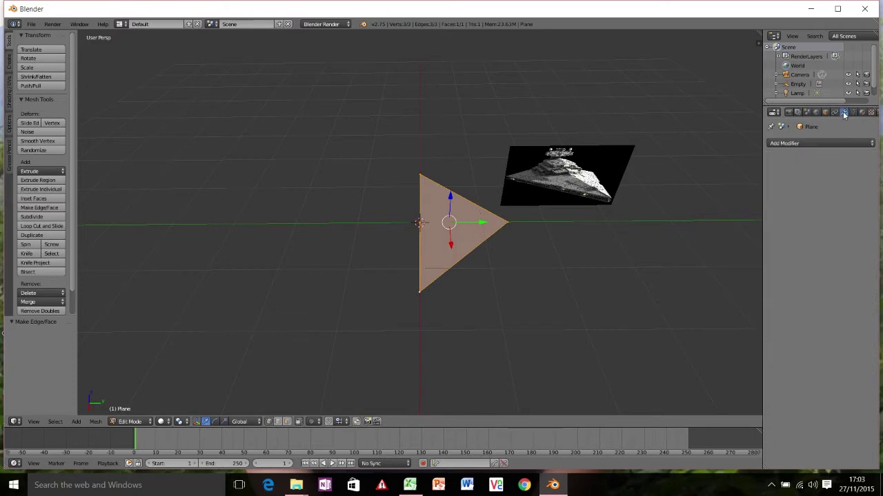
{"action": "left_click", "coordinate": [819, 143]}
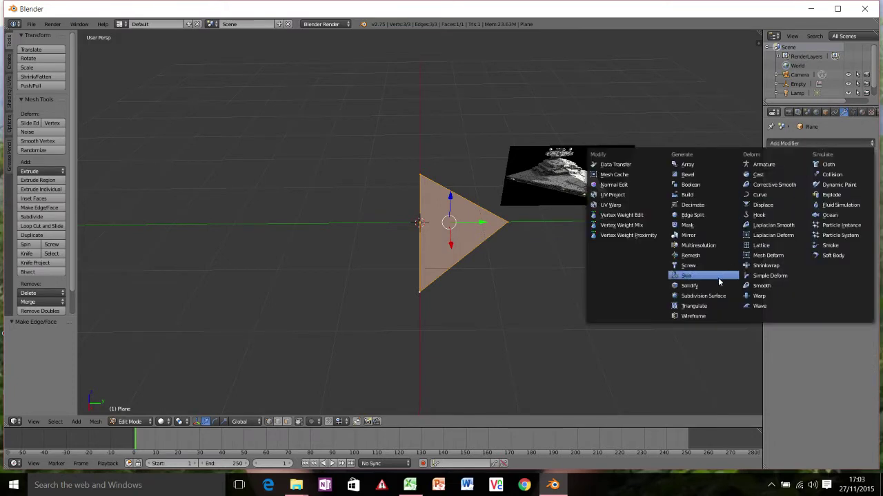
{"action": "left_click", "coordinate": [695, 235]}
{"action": "left_click", "coordinate": [774, 197]}
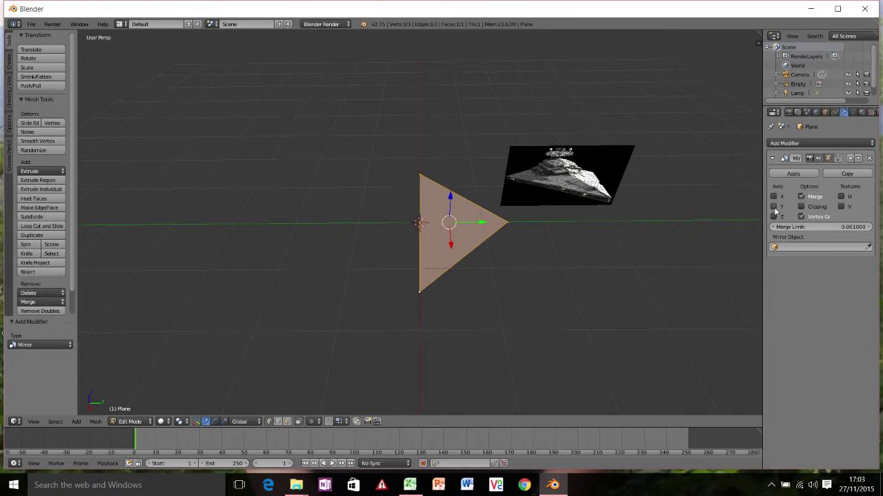
{"action": "left_click", "coordinate": [774, 207]}
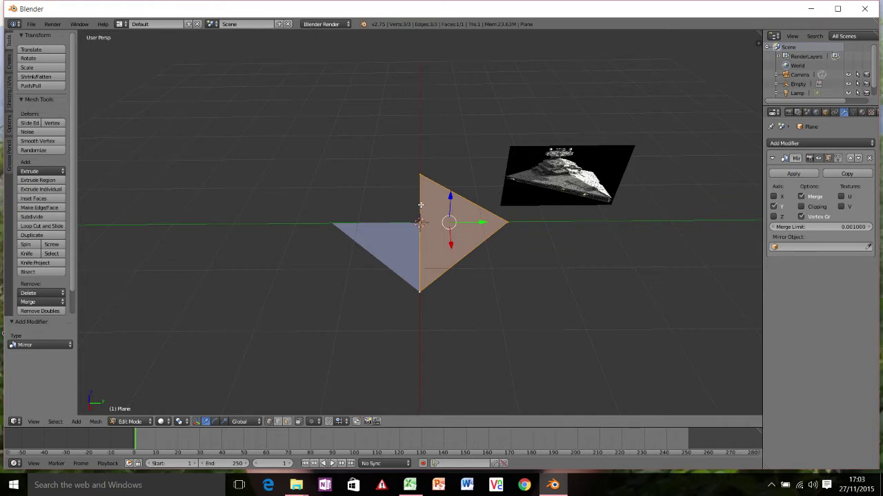
Leave Edit Mode and apply the plane's rotation to its mesh data
{"action": "key", "text": "Tab"}
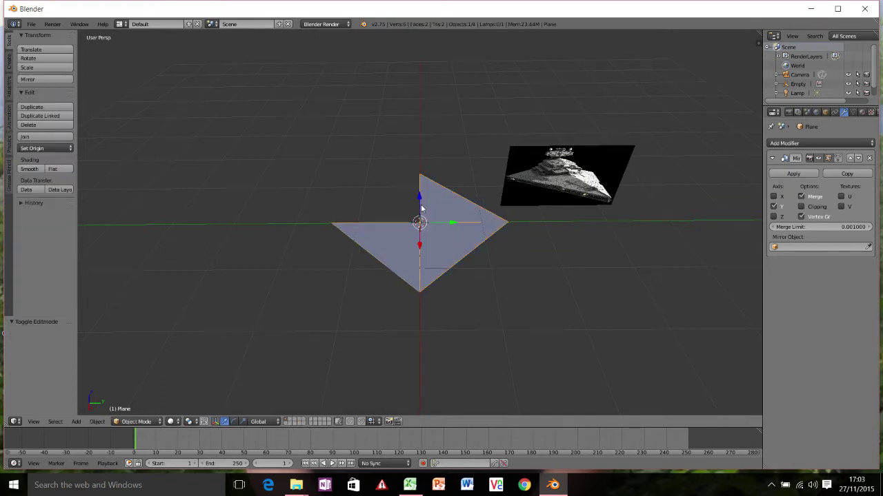
{"action": "key", "text": "ctrl+a"}
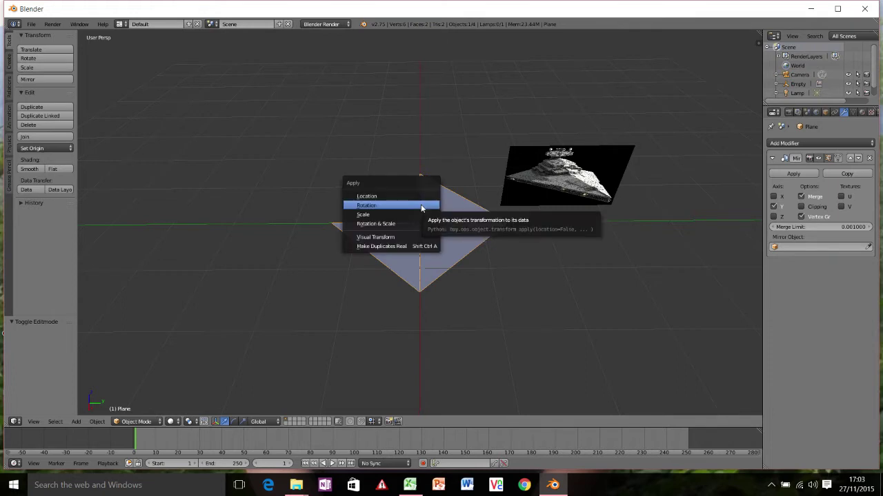
{"action": "left_click", "coordinate": [374, 204]}
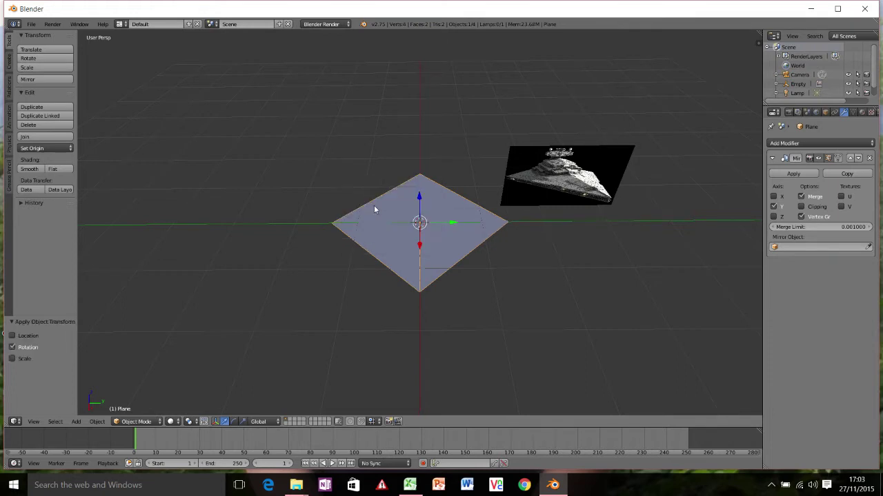
Toggle the Mirror modifier's Y axis off and back on to compare the hull shape
{"action": "left_click", "coordinate": [774, 207]}
{"action": "left_click", "coordinate": [773, 206]}
{"action": "left_click", "coordinate": [774, 207]}
{"action": "left_click", "coordinate": [773, 207]}
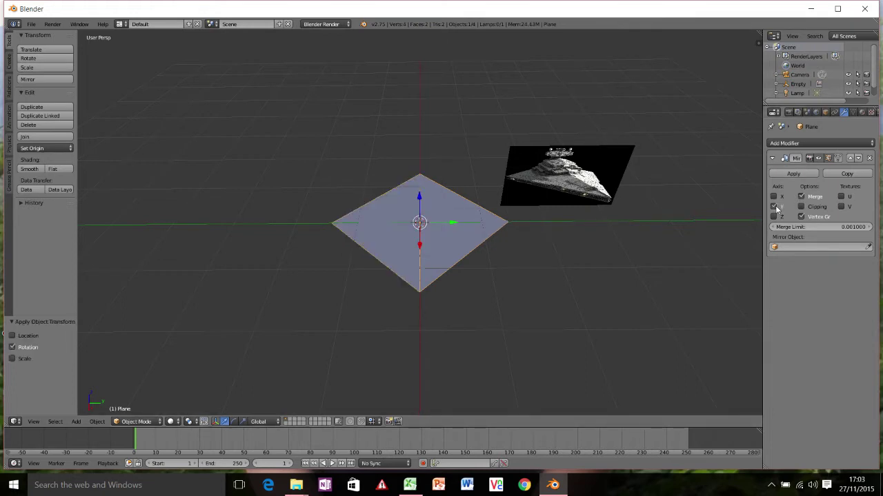
In Edit Mode, move the hull's rear centre vertex about 0.84 units along the X axis towards the origin
{"action": "key", "text": "Tab"}
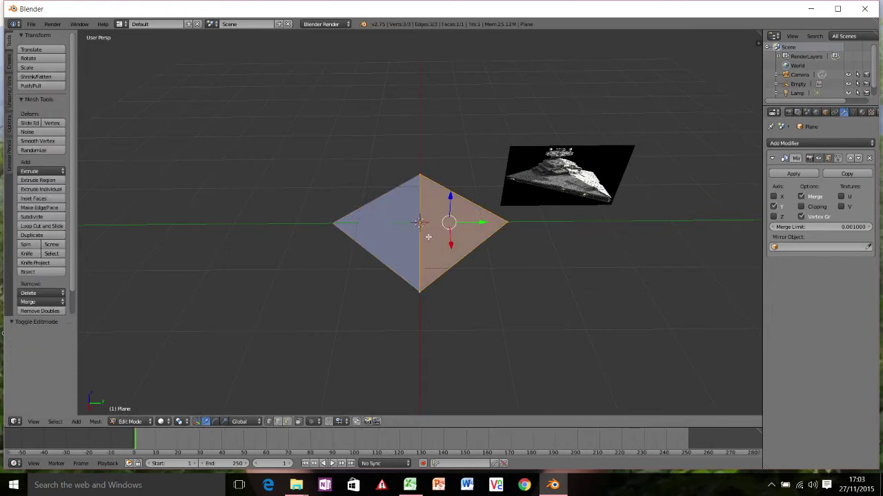
{"action": "middle_click_drag", "start_coordinate": [387, 214], "coordinate": [428, 175]}
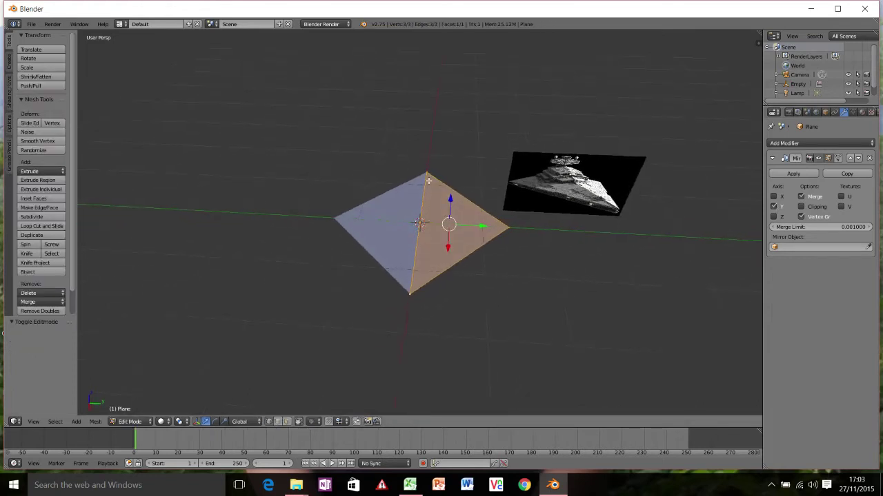
{"action": "right_click", "coordinate": [427, 173]}
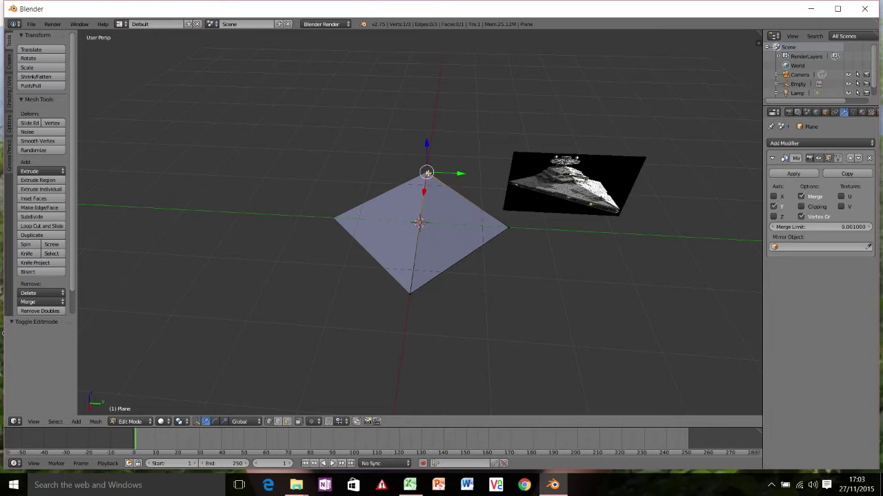
{"action": "key", "text": "g"}
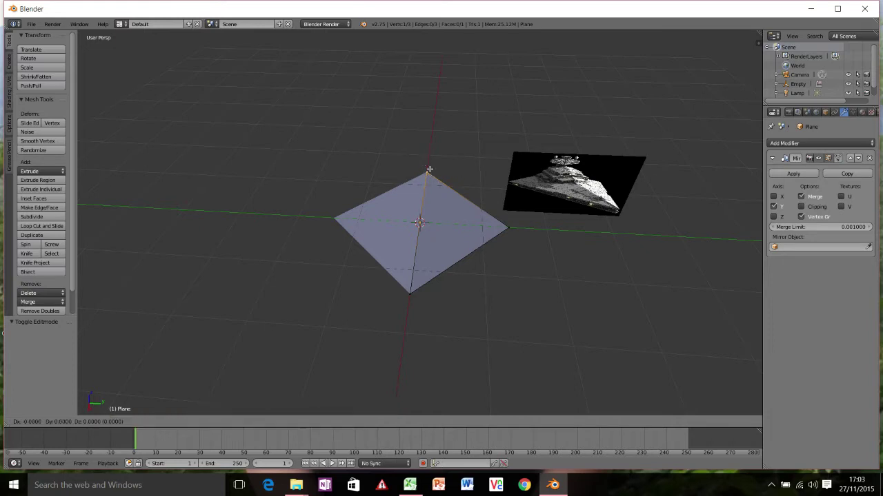
{"action": "key", "text": "x"}
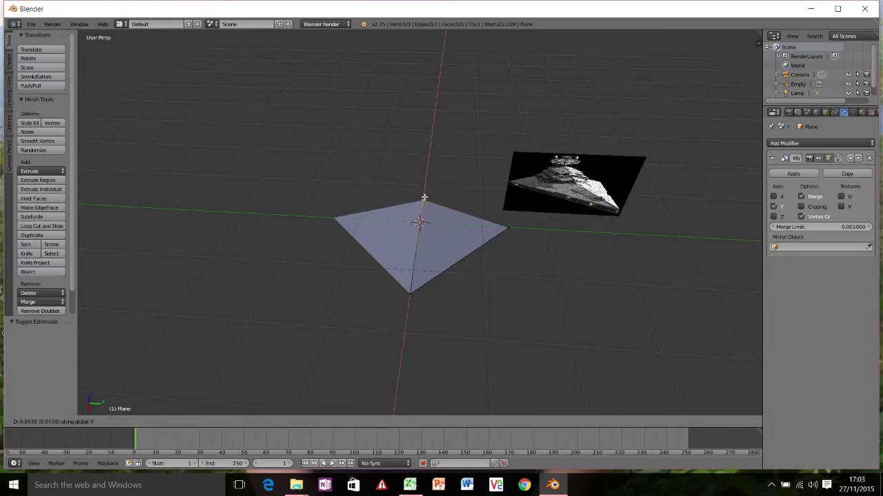
{"action": "left_click", "coordinate": [425, 214]}
Move the hull's front tip vertex about 0.74 units forward along the X axis to lengthen the nose
{"action": "right_click", "coordinate": [408, 290]}
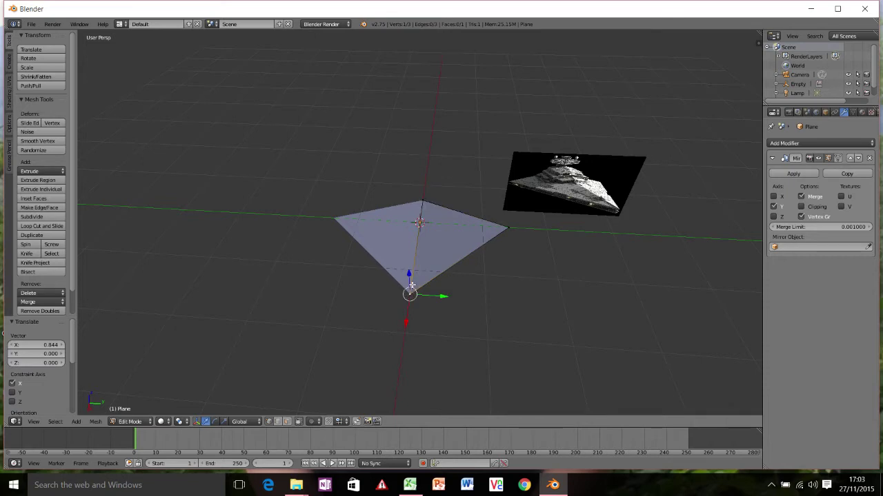
{"action": "key", "text": "g"}
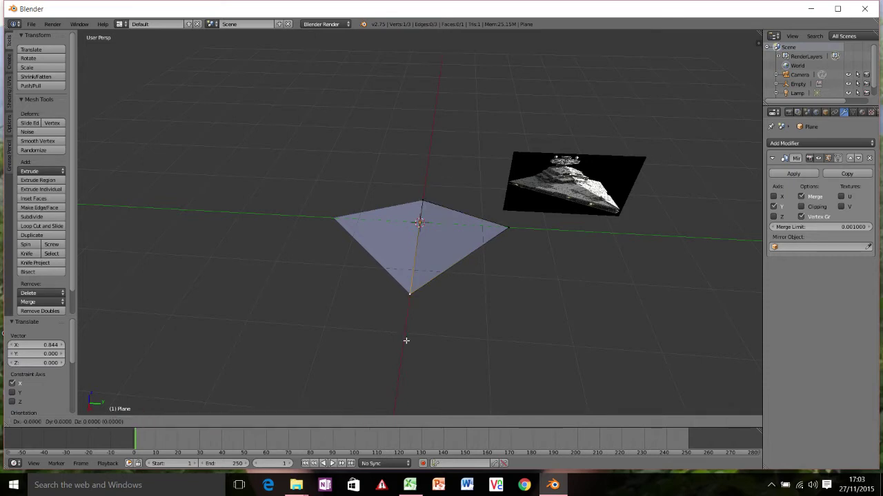
{"action": "key", "text": "x"}
{"action": "left_click", "coordinate": [404, 394]}
Switch to face selection and extrude the triangular hull face upward by about 0.12 units
{"action": "middle_click_drag", "start_coordinate": [424, 298], "coordinate": [420, 272]}
{"action": "key", "text": "ctrl+Tab"}
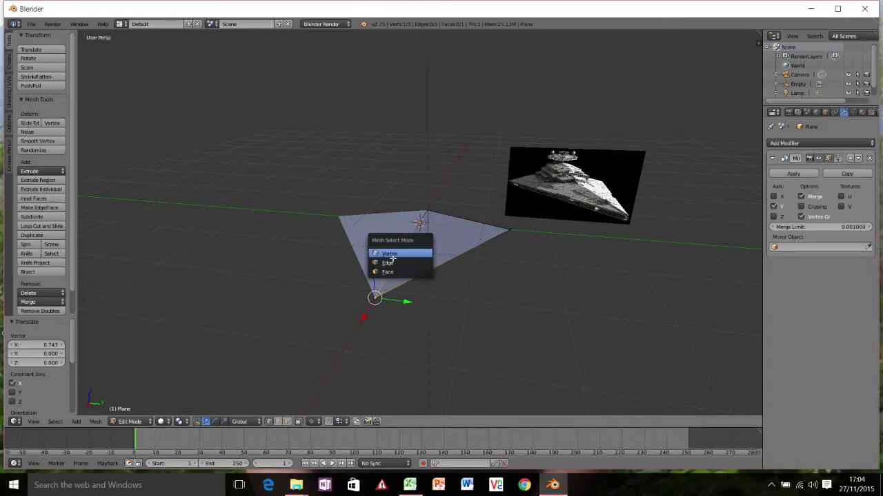
{"action": "left_click", "coordinate": [400, 271]}
{"action": "right_click", "coordinate": [443, 239]}
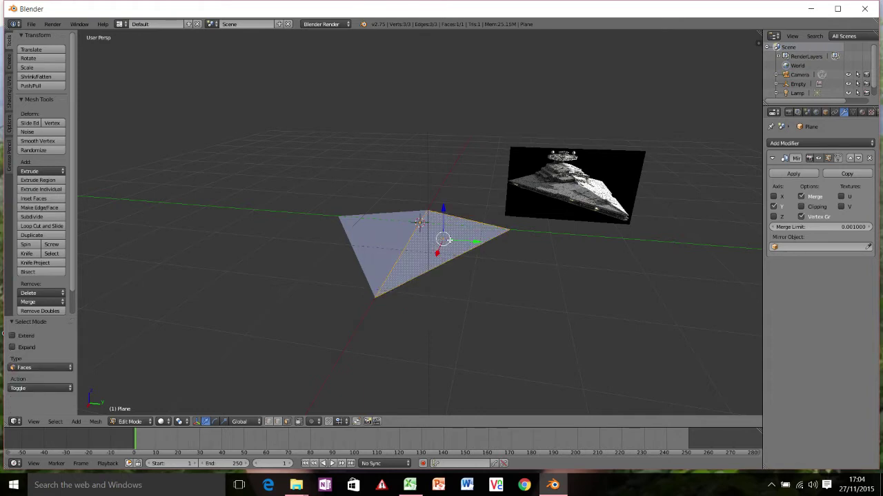
{"action": "key", "text": "e"}
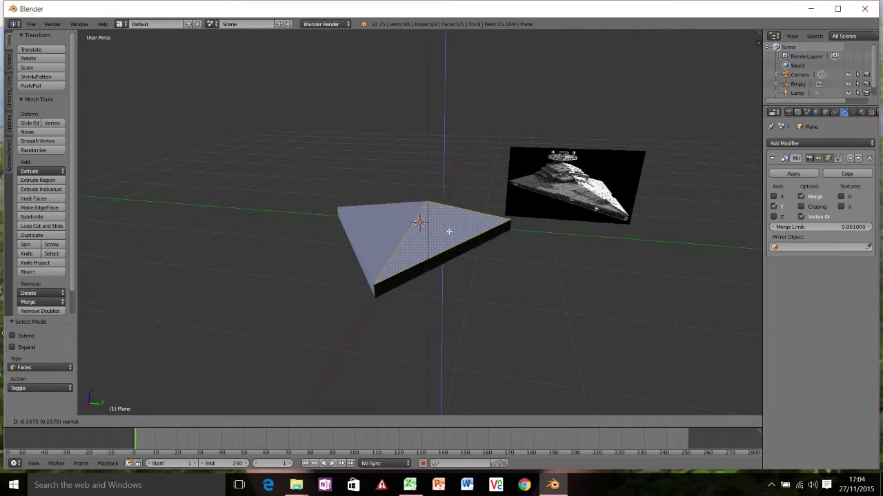
{"action": "left_click", "coordinate": [446, 233]}
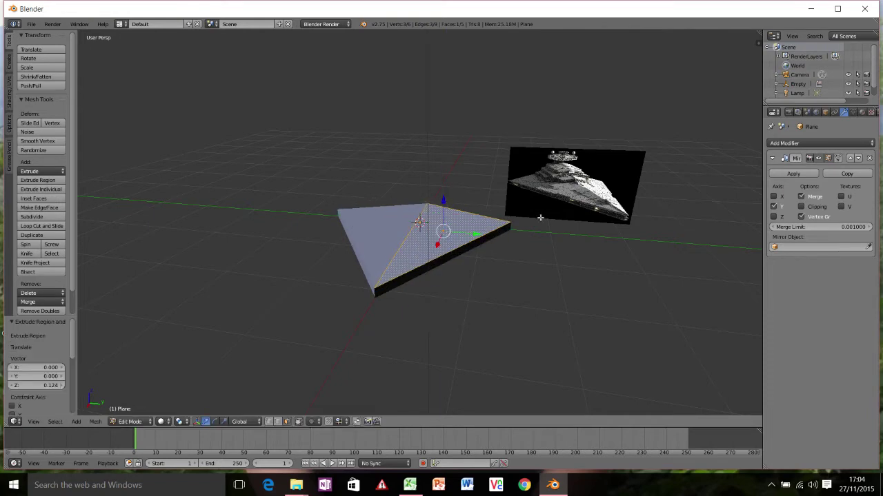
Add one centred horizontal loop cut around the side walls of the extruded hull
{"action": "scroll", "coordinate": [578, 212], "scroll_direction": "up", "scroll_amount": 1}
{"action": "scroll", "coordinate": [578, 212], "scroll_direction": "up", "scroll_amount": 3}
{"action": "middle_click_drag", "start_coordinate": [699, 175], "coordinate": [460, 199]}
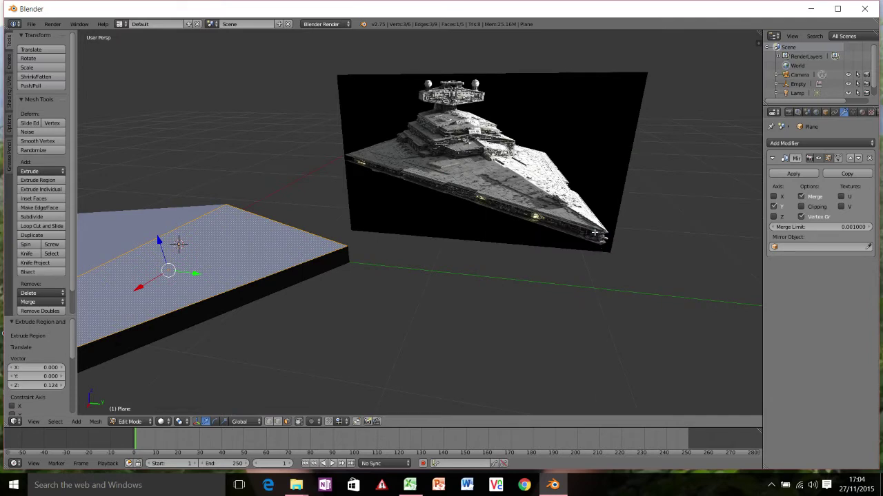
{"action": "mouse_move", "coordinate": [587, 230]}
{"action": "middle_mouse_down"}
{"action": "mouse_move", "coordinate": [290, 259]}
{"action": "mouse_move", "coordinate": [370, 220]}
{"action": "mouse_move", "coordinate": [381, 257]}
{"action": "mouse_move", "coordinate": [467, 231]}
{"action": "middle_mouse_up"}
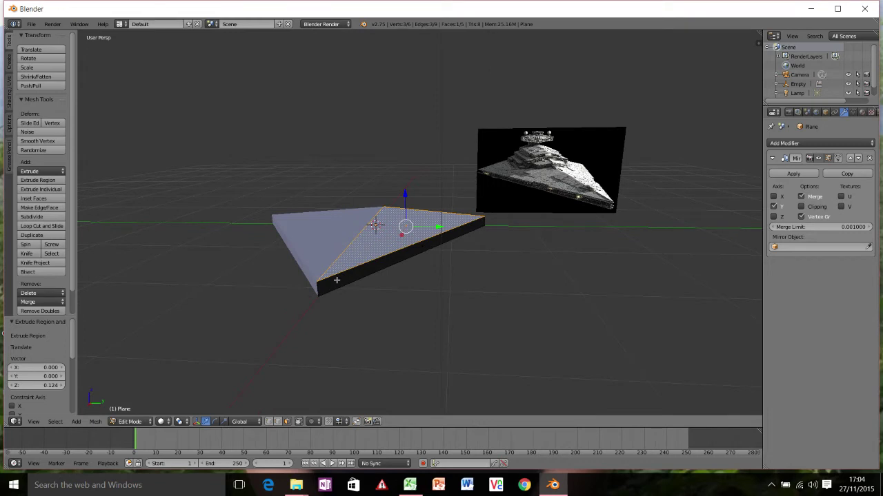
{"action": "key", "text": "ctrl+r"}
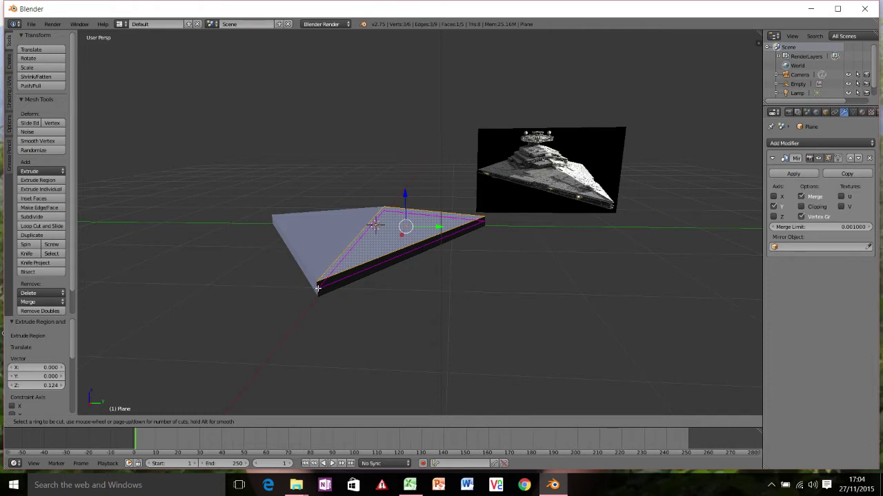
{"action": "left_click", "coordinate": [317, 285]}
{"action": "right_click", "coordinate": [316, 285]}
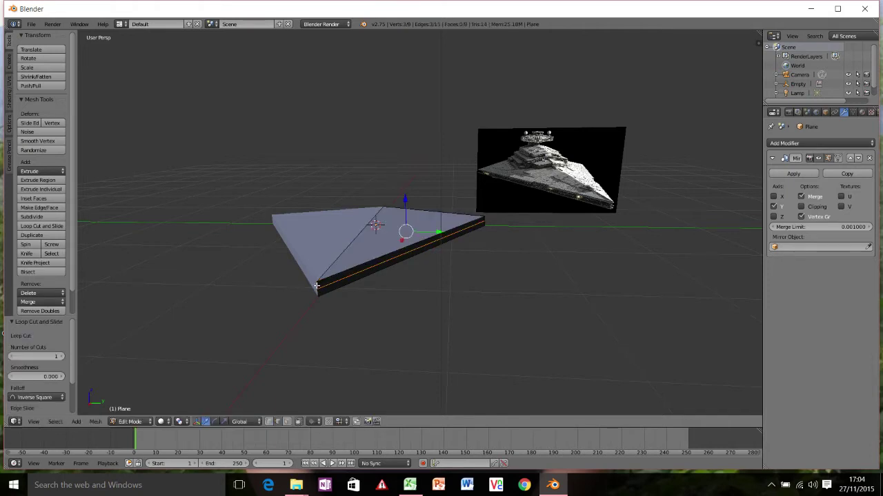
Move the new side edge loop about -0.11 units along the X axis to indent the hull's rim
{"action": "key", "text": "g"}
{"action": "key", "text": "x"}
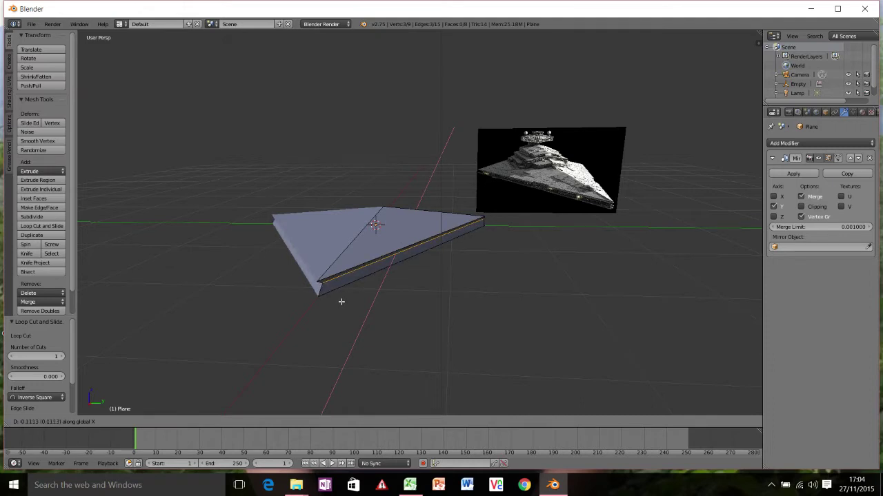
{"action": "left_click", "coordinate": [341, 301]}
Switch to vertex selection and raise the hull's top rear centre vertex about 0.18 units along the Z axis
{"action": "middle_click_drag", "start_coordinate": [340, 301], "coordinate": [357, 309]}
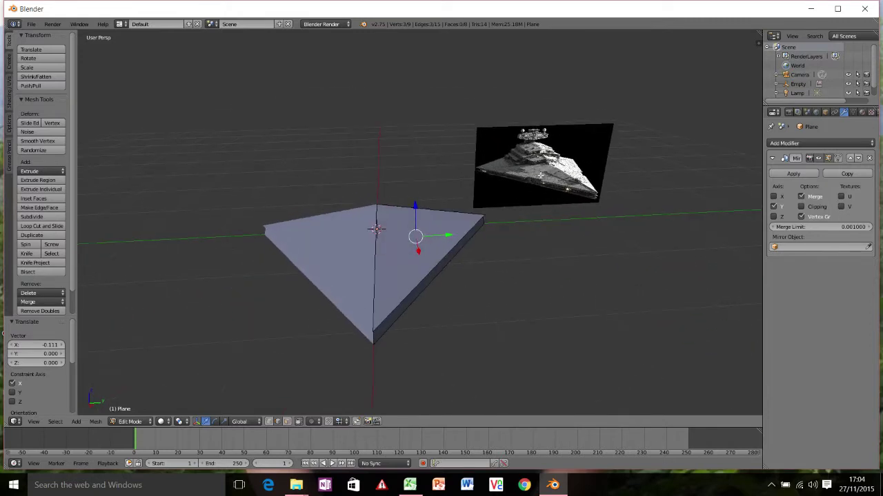
{"action": "middle_click_drag", "start_coordinate": [375, 207], "coordinate": [377, 218]}
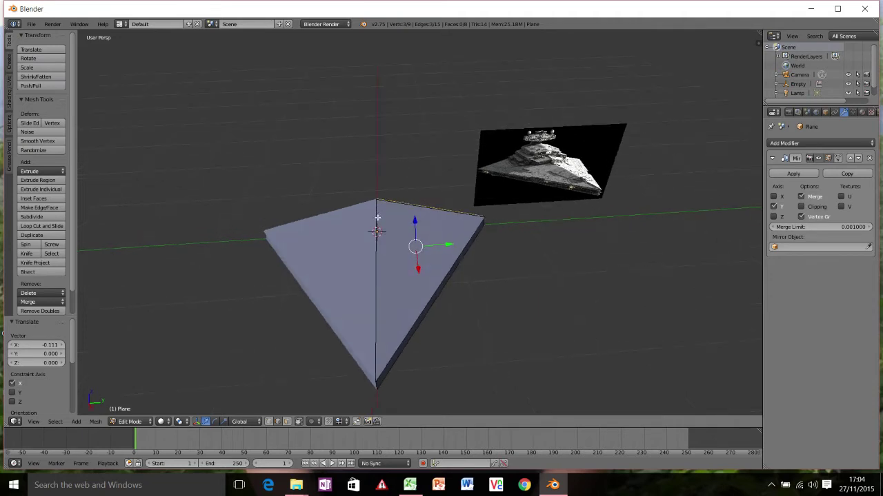
{"action": "key", "text": "ctrl+Tab"}
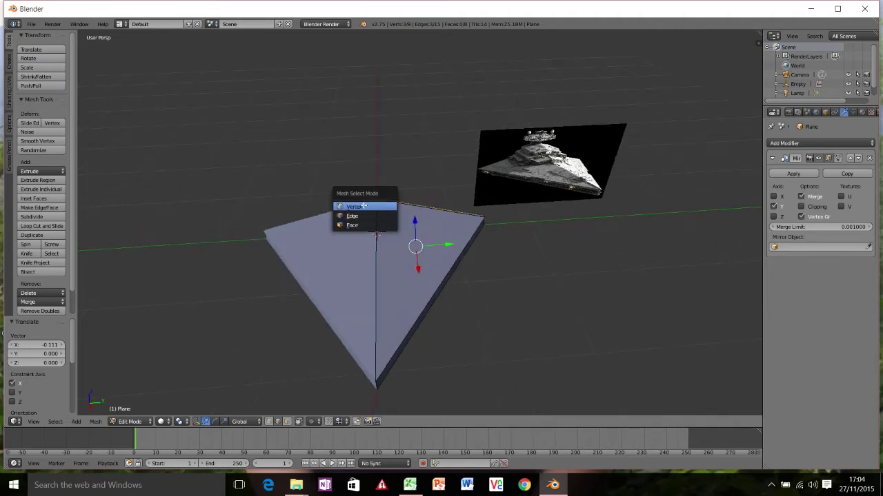
{"action": "left_click", "coordinate": [366, 206]}
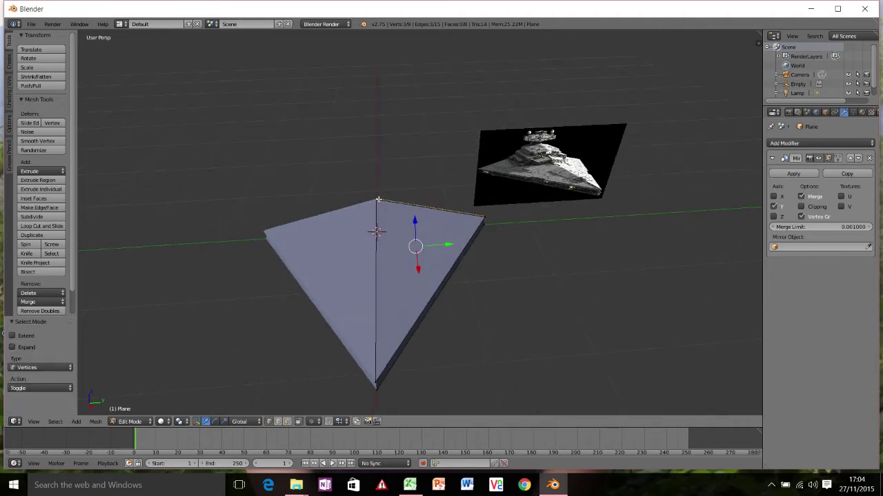
{"action": "right_click", "coordinate": [378, 200]}
{"action": "middle_click_drag", "start_coordinate": [377, 200], "coordinate": [473, 196]}
{"action": "key", "text": "g"}
{"action": "key", "text": "z"}
{"action": "left_click", "coordinate": [380, 183]}
Knife-cut a four-sided superstructure outline into the top face, from the centre line out and back to the rear edge
{"action": "scroll", "coordinate": [473, 195], "scroll_direction": "up", "scroll_amount": 5}
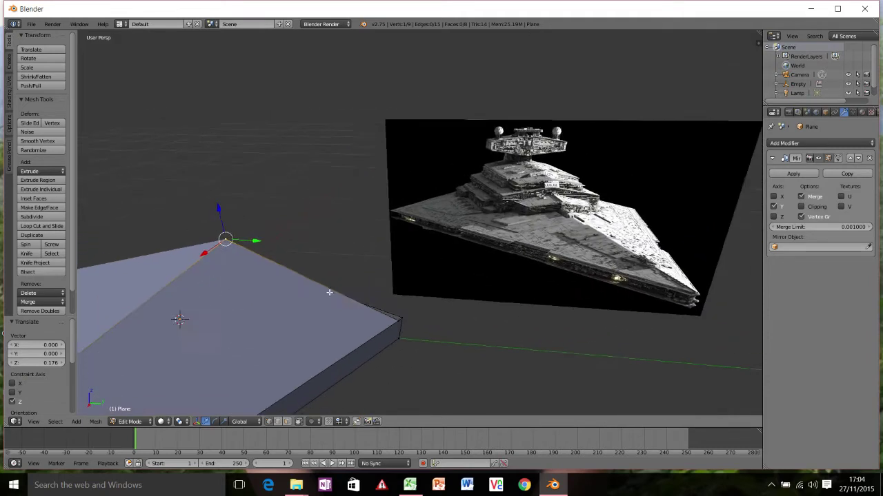
{"action": "middle_click_drag", "start_coordinate": [328, 293], "coordinate": [551, 219]}
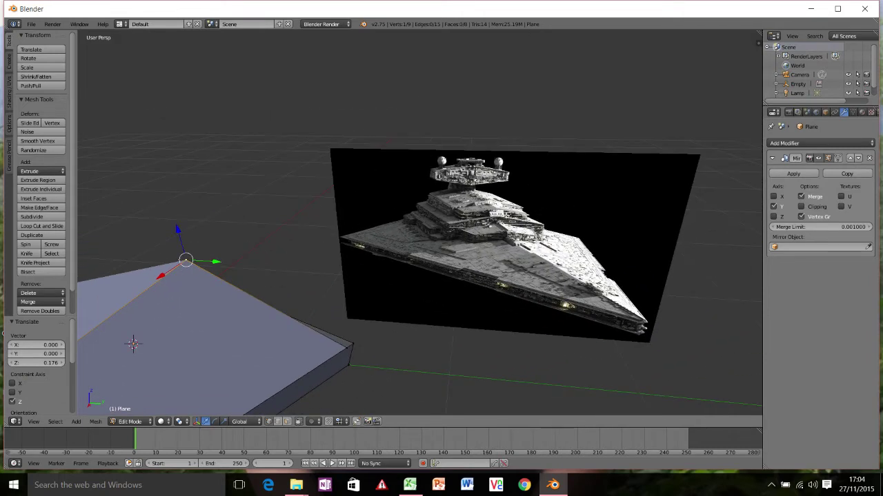
{"action": "middle_click_drag", "start_coordinate": [220, 302], "coordinate": [367, 348]}
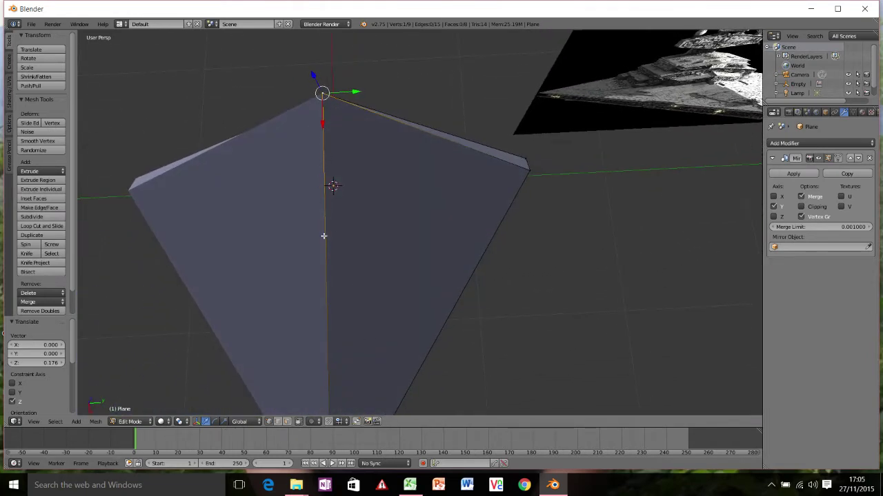
{"action": "key", "text": "k"}
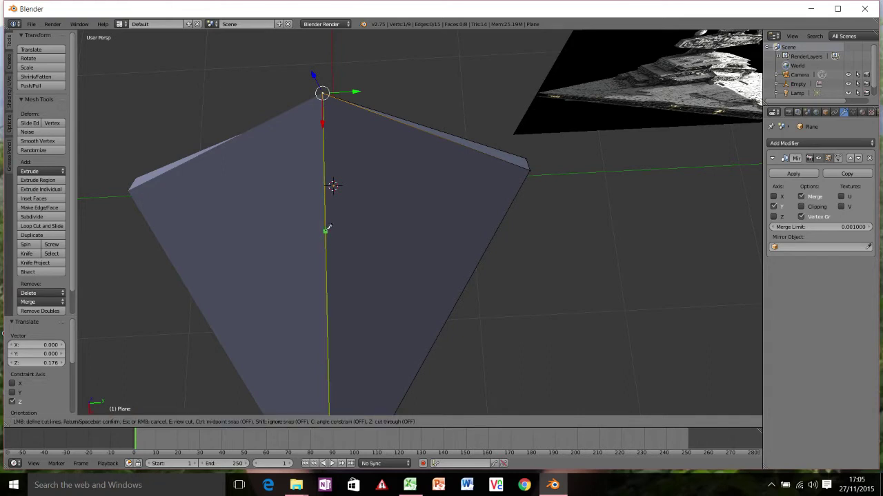
{"action": "left_click", "coordinate": [325, 234]}
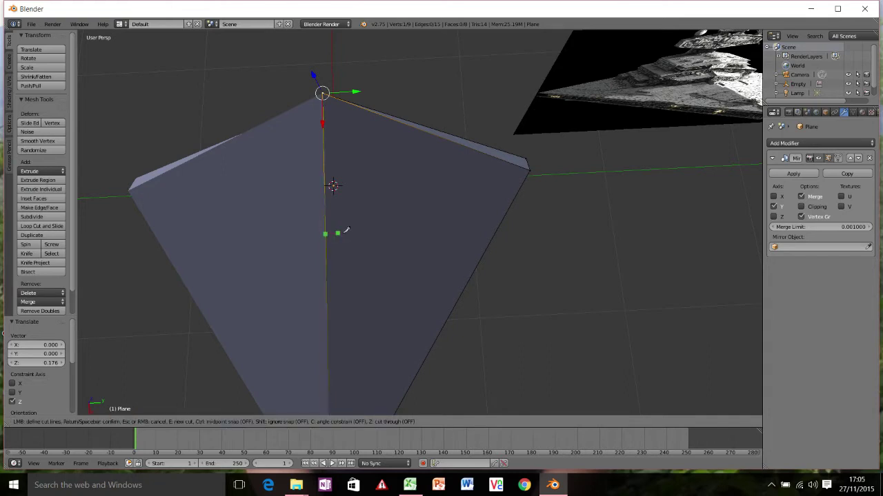
{"action": "left_click", "coordinate": [425, 232]}
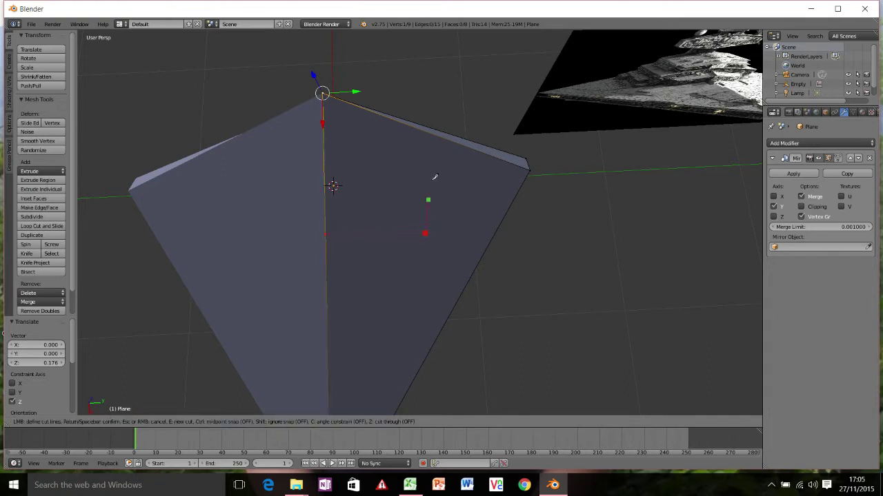
{"action": "left_click", "coordinate": [428, 130]}
{"action": "key", "text": "Return"}
Extrude the knife-cut face about 0.15 units upward along the Z axis to form the first superstructure tier
{"action": "middle_click_drag", "start_coordinate": [449, 172], "coordinate": [396, 127]}
{"action": "mouse_move", "coordinate": [416, 232]}
{"action": "middle_mouse_down"}
{"action": "mouse_move", "coordinate": [416, 291]}
{"action": "mouse_move", "coordinate": [420, 221]}
{"action": "middle_mouse_up"}
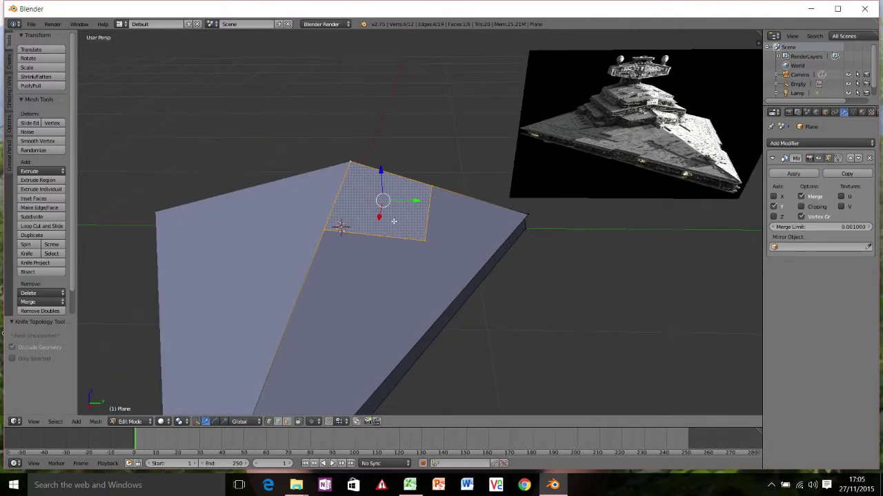
{"action": "key", "text": "e"}
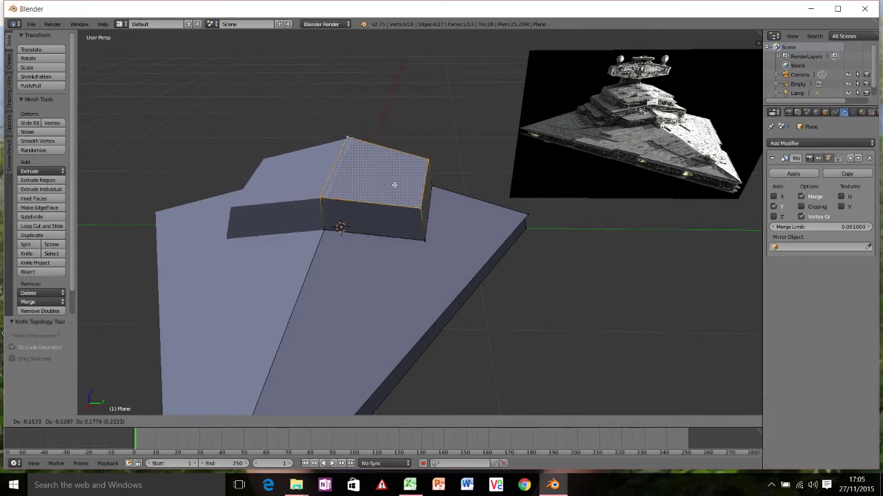
{"action": "key", "text": "z"}
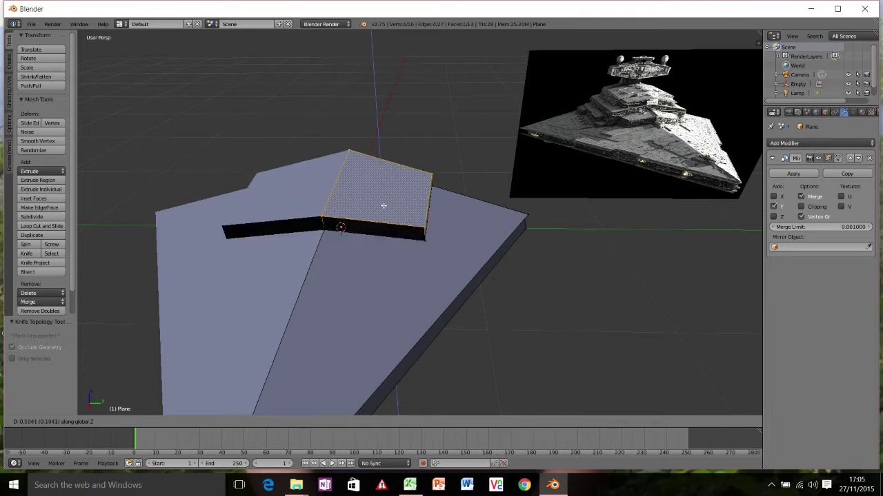
{"action": "left_click", "coordinate": [366, 164]}
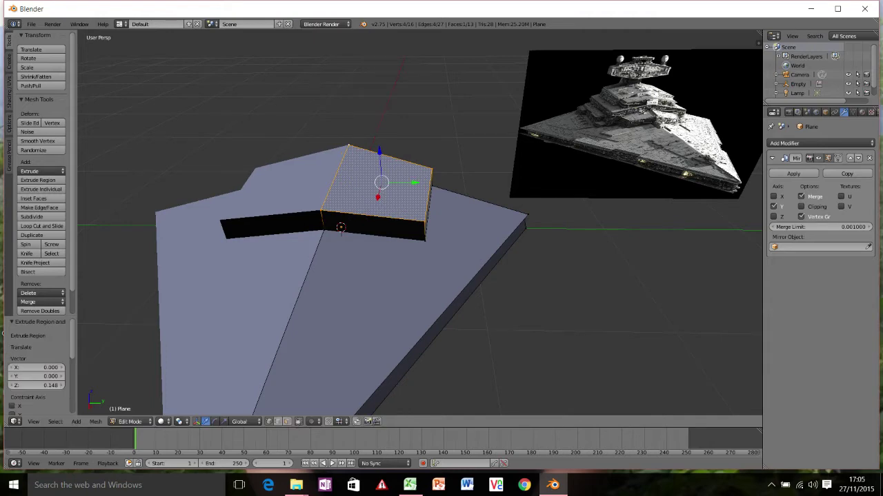
{"action": "middle_click_drag", "start_coordinate": [378, 177], "coordinate": [440, 271]}
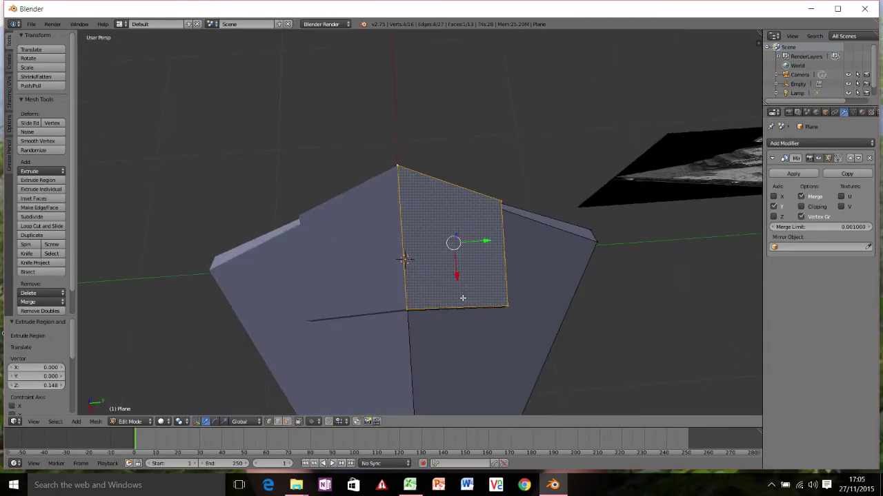
Knife-cut a smaller four-sided outline into the first tier's top face, from the centre line outward and back to the rear edge
{"action": "key", "text": "k"}
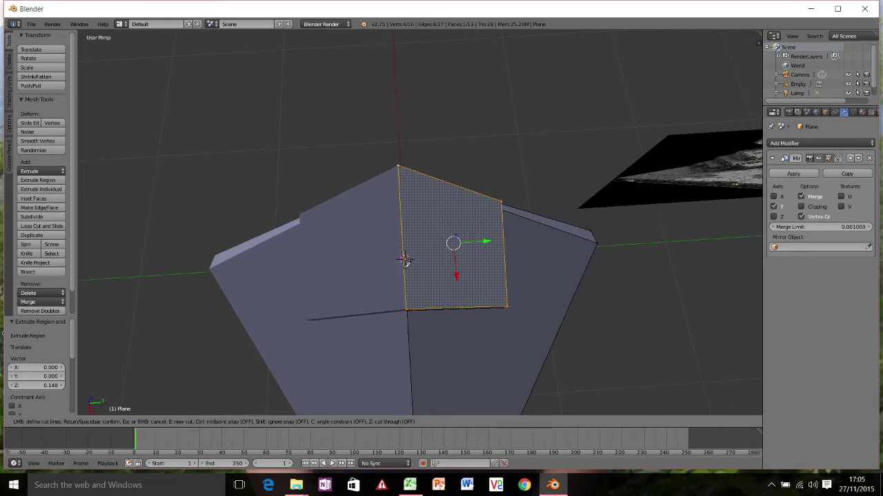
{"action": "left_click", "coordinate": [404, 266]}
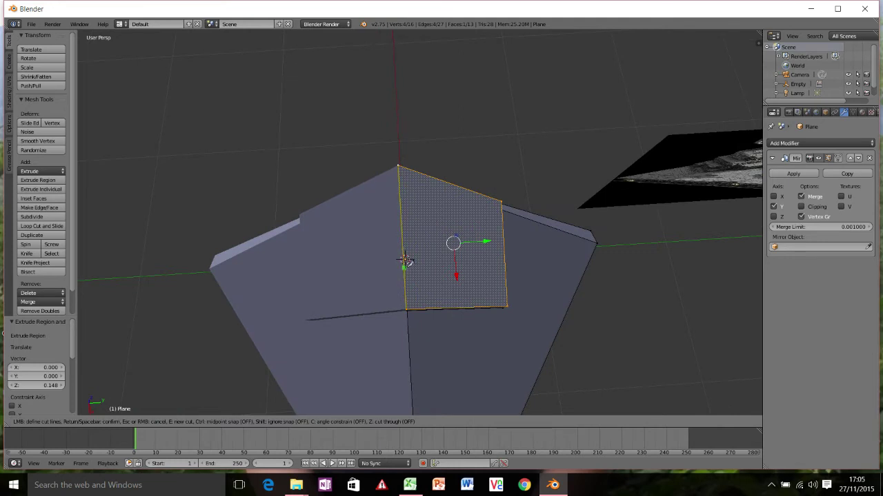
{"action": "left_click", "coordinate": [474, 266]}
{"action": "left_click", "coordinate": [474, 189]}
{"action": "key", "text": "Return"}
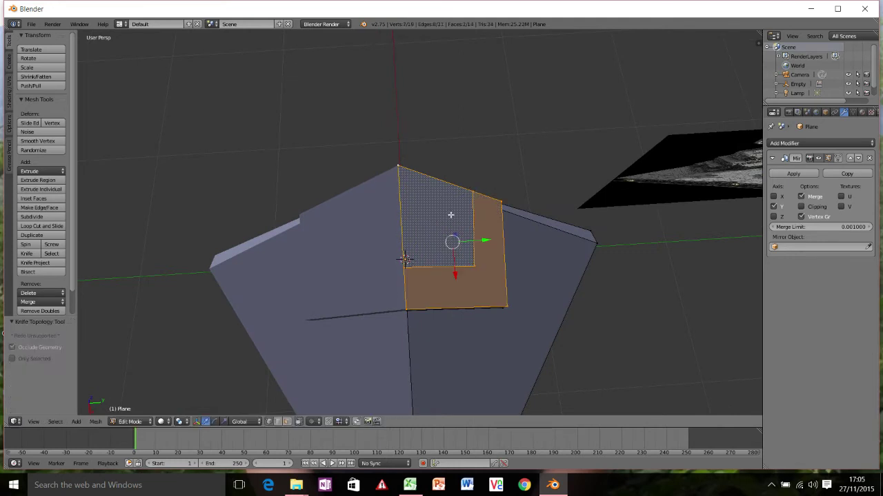
Switch to face selection and extrude the inner cut face about 0.12 units up along the Z axis as the second tier
{"action": "key", "text": "ctrl+Tab"}
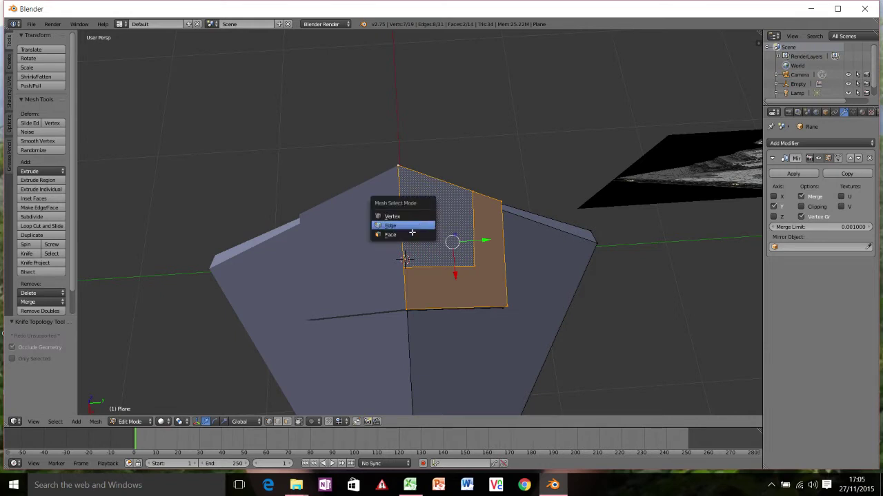
{"action": "left_click", "coordinate": [420, 231]}
{"action": "right_click", "coordinate": [435, 223]}
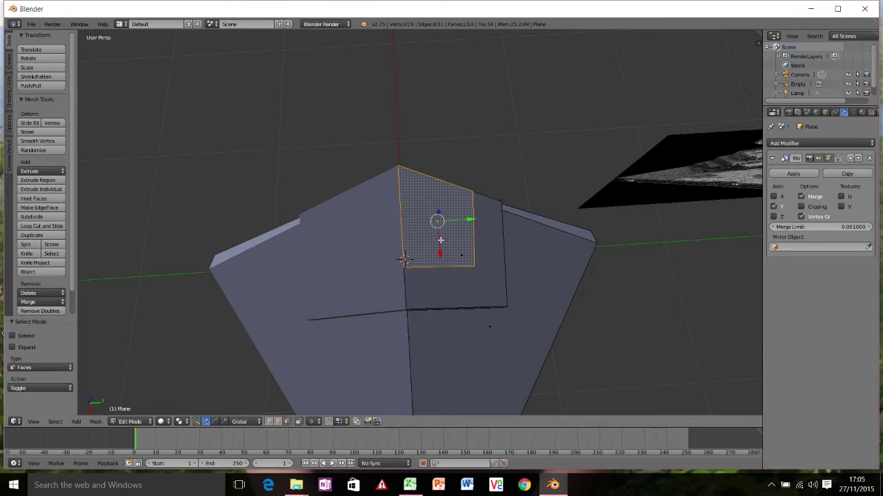
{"action": "middle_click_drag", "start_coordinate": [441, 240], "coordinate": [436, 168]}
{"action": "key", "text": "e"}
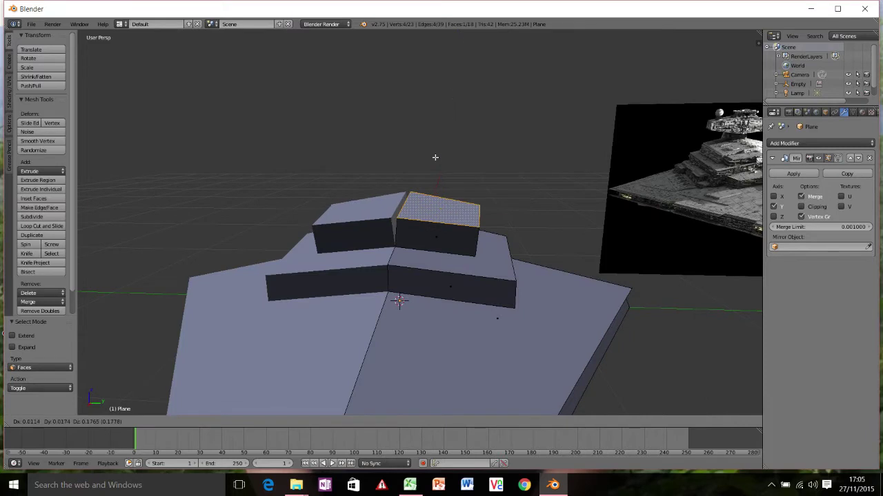
{"action": "left_click", "coordinate": [435, 165]}
Knife-cut a small triangle into the second tier's top face at its rear centre corner
{"action": "middle_click_drag", "start_coordinate": [436, 178], "coordinate": [413, 197]}
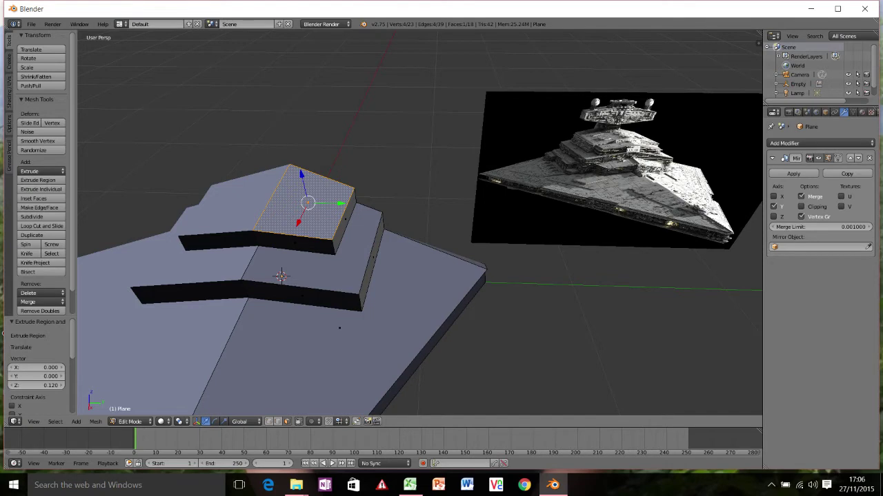
{"action": "middle_click_drag", "start_coordinate": [309, 180], "coordinate": [361, 251]}
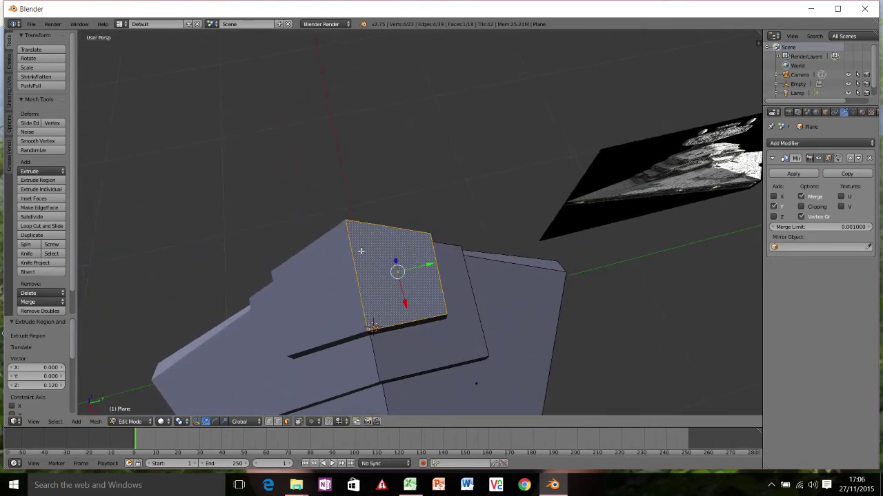
{"action": "key", "text": "k"}
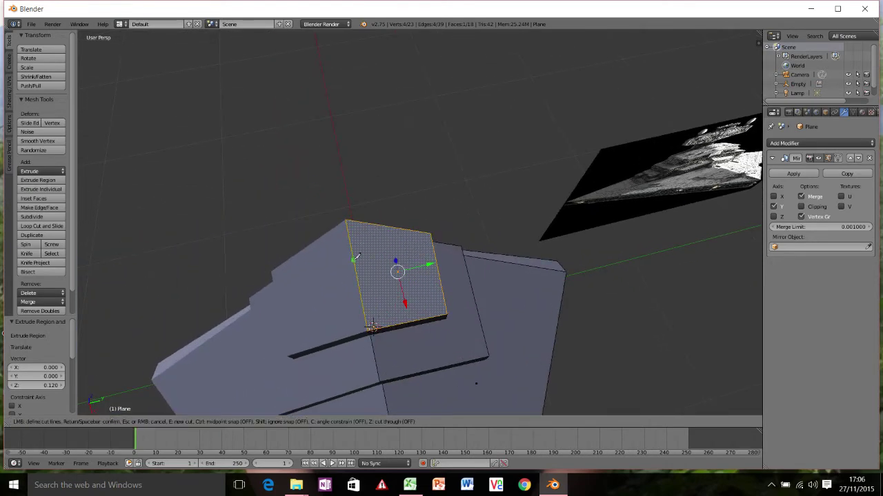
{"action": "left_click", "coordinate": [353, 261]}
{"action": "left_click", "coordinate": [368, 224]}
{"action": "key", "text": "Return"}
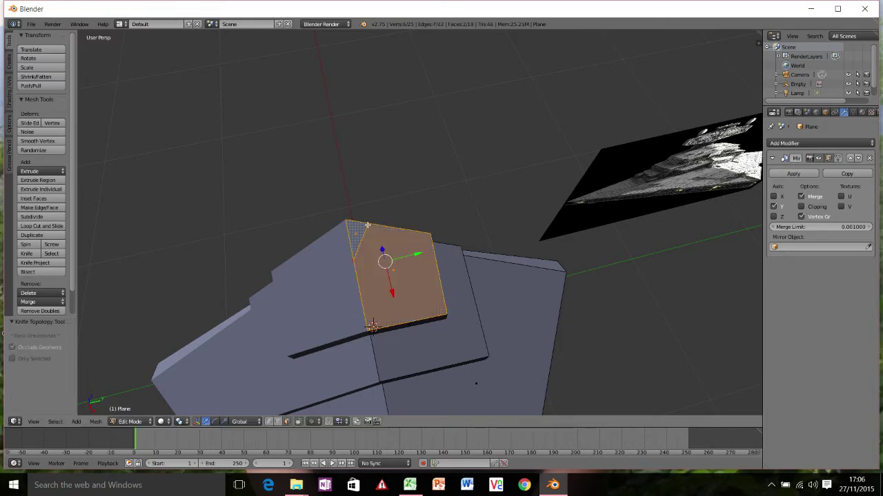
Extrude the small triangular face about 0.32 units up along the Z axis to form the bridge tower's neck
{"action": "right_click", "coordinate": [357, 229]}
{"action": "middle_click_drag", "start_coordinate": [368, 228], "coordinate": [370, 213]}
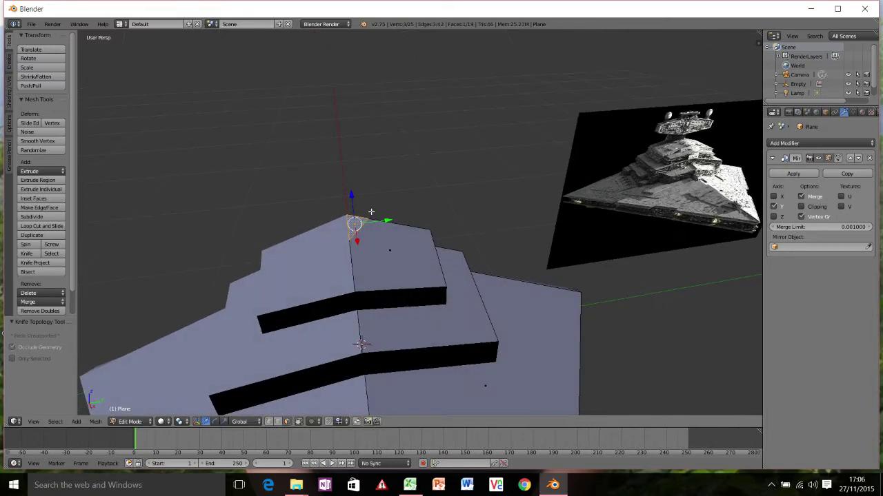
{"action": "key", "text": "e"}
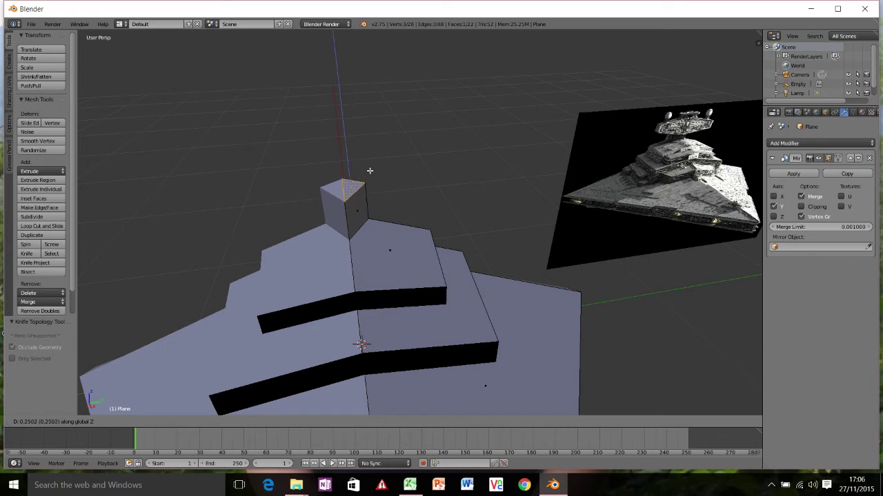
{"action": "left_click", "coordinate": [366, 171]}
Knife-cut a low strip into the lower tier's front face, from the bottom edge up and across to the centre line
{"action": "middle_click_drag", "start_coordinate": [367, 173], "coordinate": [607, 243]}
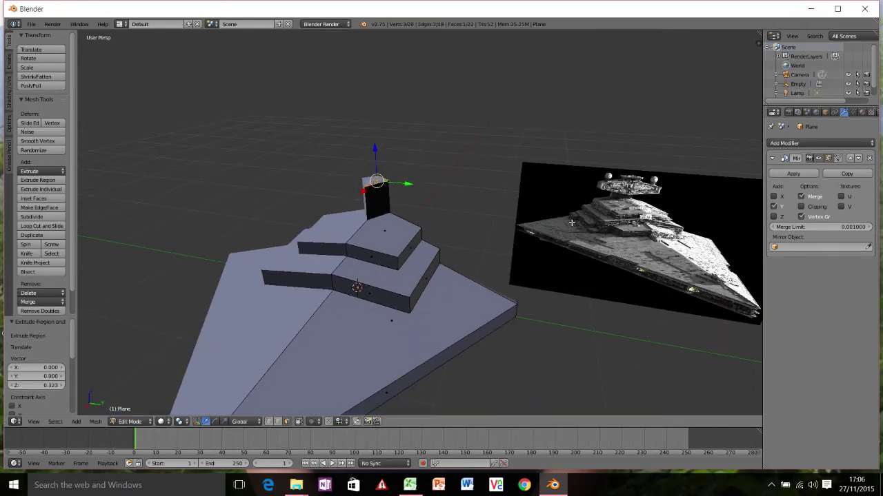
{"action": "middle_click_drag", "start_coordinate": [518, 273], "coordinate": [622, 210]}
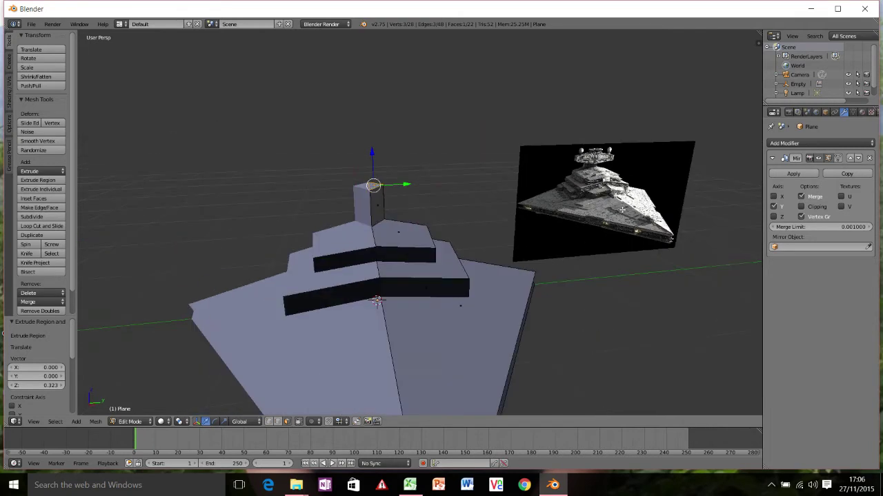
{"action": "key", "text": "k"}
{"action": "left_click", "coordinate": [440, 295]}
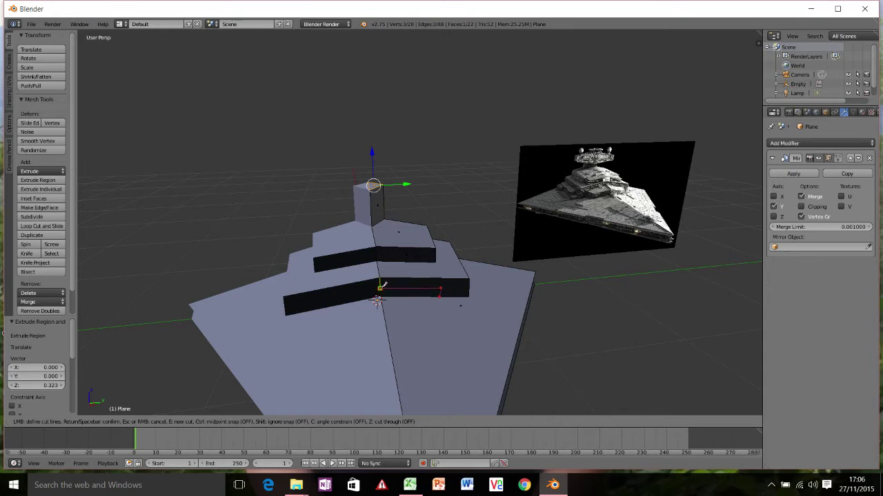
{"action": "key", "text": "Return"}
Extrude the strip face on the lower tier's front about 0.09 units along the X axis to form a ledge
{"action": "right_click", "coordinate": [406, 294]}
{"action": "key", "text": "e"}
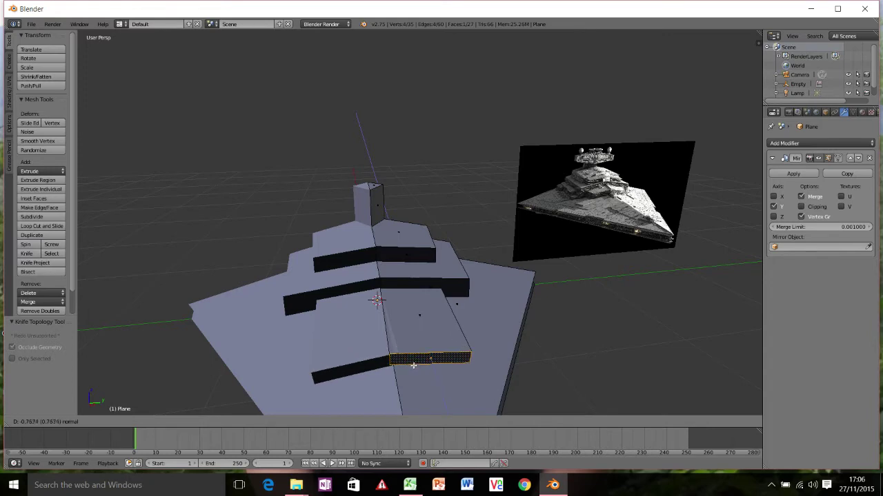
{"action": "key", "text": "x"}
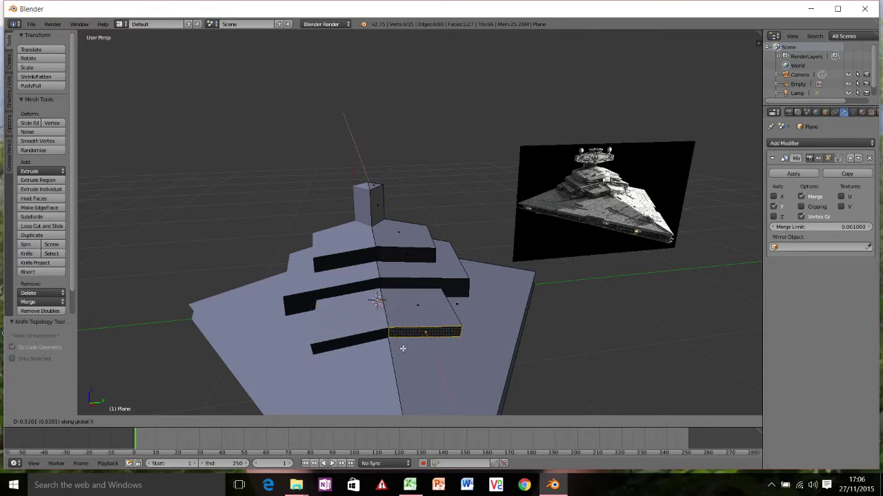
{"action": "left_click", "coordinate": [398, 305]}
Knife-cut a low strip into the lower tier's side face, reaching to its rear edge
{"action": "middle_click_drag", "start_coordinate": [400, 304], "coordinate": [371, 309]}
{"action": "key", "text": "k"}
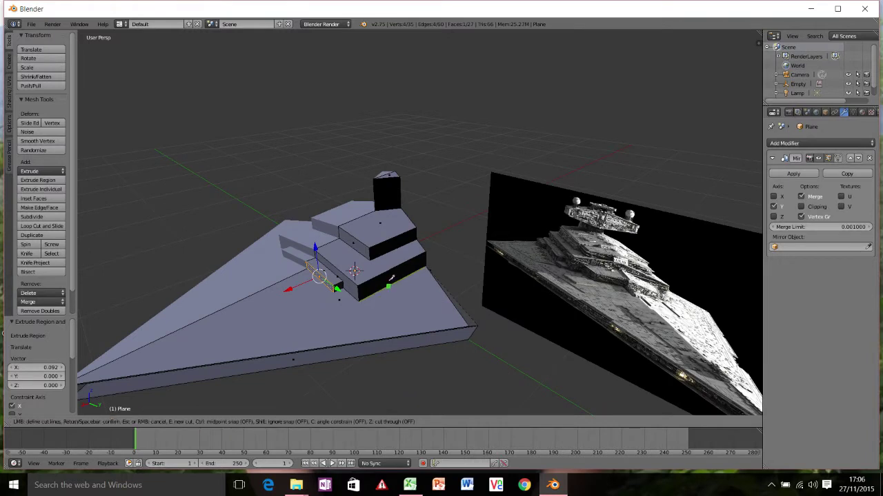
{"action": "left_click", "coordinate": [385, 277]}
{"action": "left_click", "coordinate": [429, 255]}
{"action": "key", "text": "Return"}
Extrude the strip face on the lower tier's side about 0.06 units outward along its normal
{"action": "right_click", "coordinate": [410, 273]}
{"action": "key", "text": "e"}
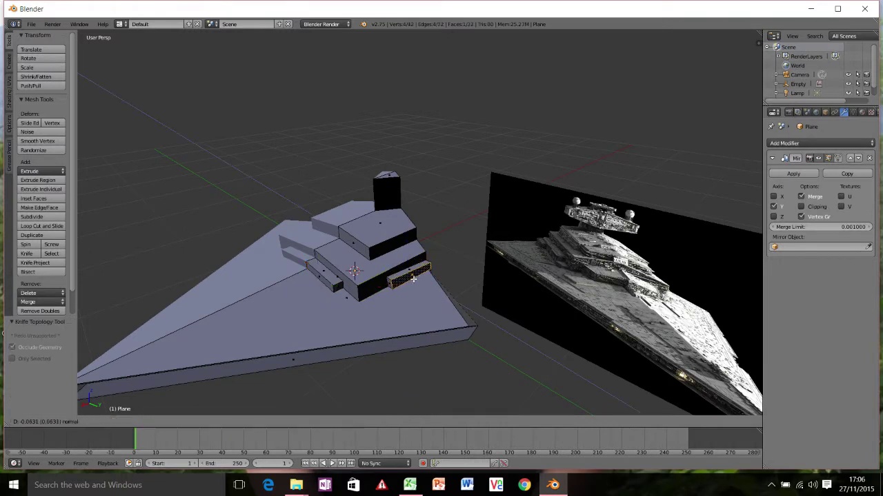
{"action": "left_click", "coordinate": [413, 279]}
{"action": "middle_click_drag", "start_coordinate": [412, 278], "coordinate": [486, 265]}
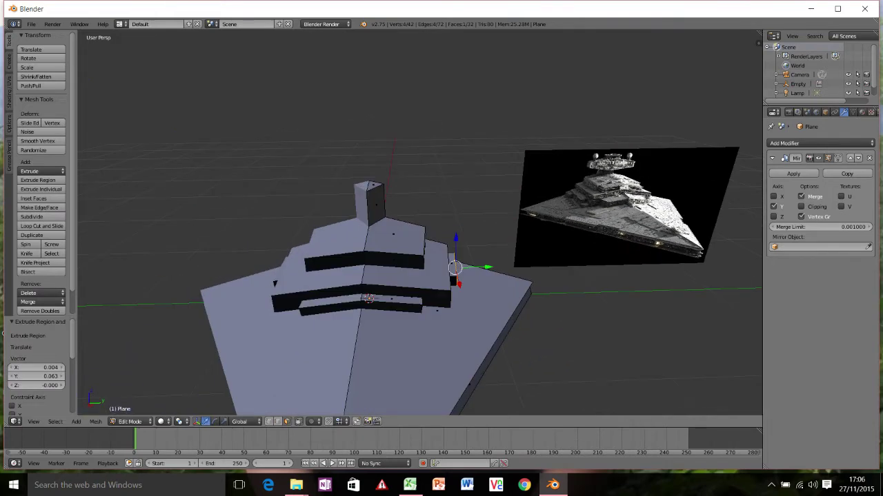
Add a cube to the mesh and scale it to about 0.435
{"action": "key", "text": "shift+a"}
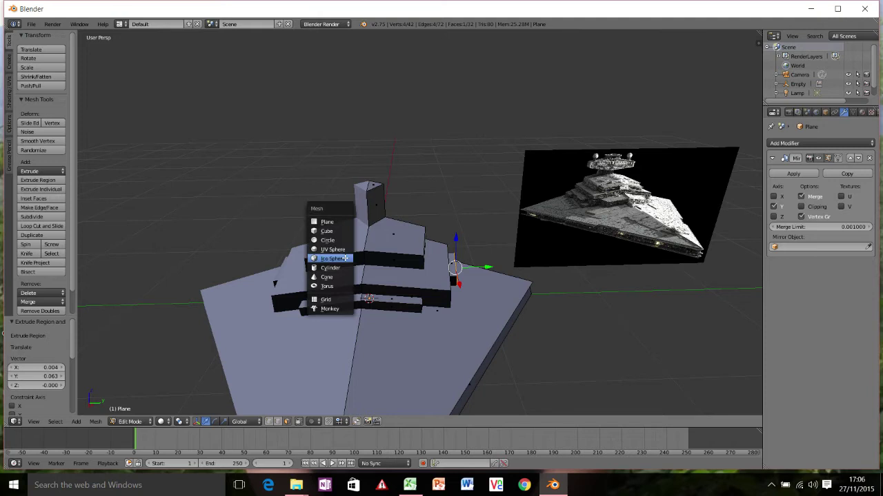
{"action": "left_click", "coordinate": [330, 220]}
{"action": "key", "text": "s"}
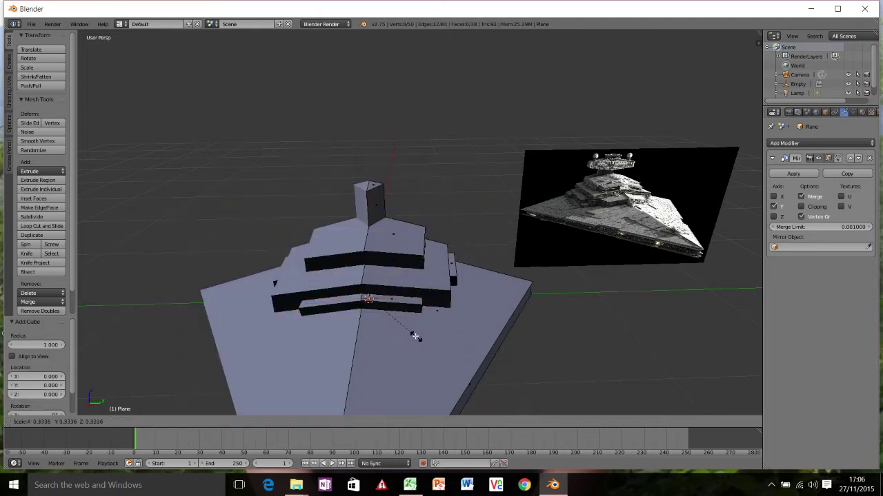
{"action": "left_click", "coordinate": [441, 328]}
Raise the cube along the Z axis above the tower neck and scale it down by about 0.588
{"action": "key", "text": "g"}
{"action": "key", "text": "z"}
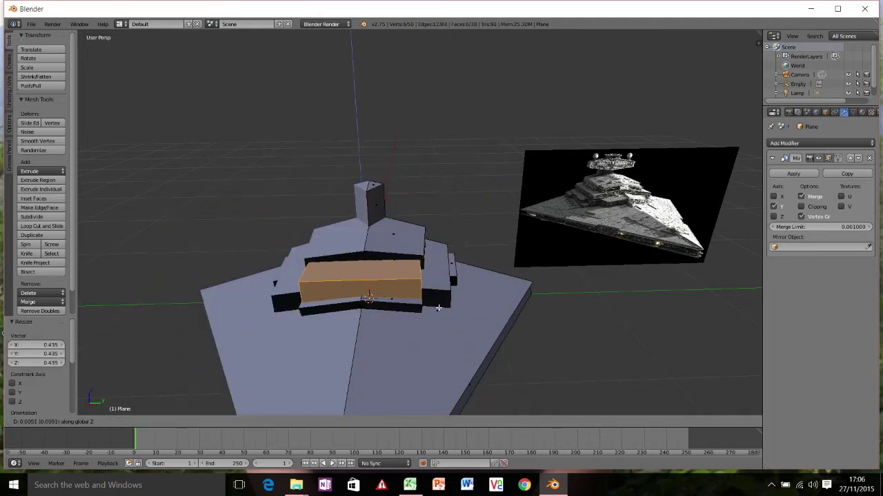
{"action": "left_click", "coordinate": [423, 170]}
{"action": "middle_click_drag", "start_coordinate": [423, 170], "coordinate": [436, 222]}
{"action": "key", "text": "s"}
{"action": "left_click", "coordinate": [443, 208]}
In quad view, move the cube about -0.5 in X and 0.3 in Y, followed by 0.1 in X and -0.3 in Z
{"action": "key", "text": "ctrl+alt+q"}
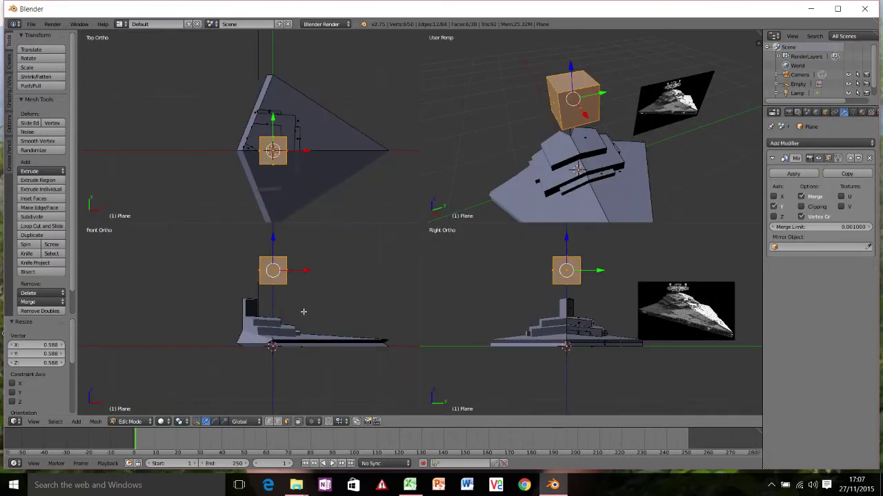
{"action": "key", "text": "g"}
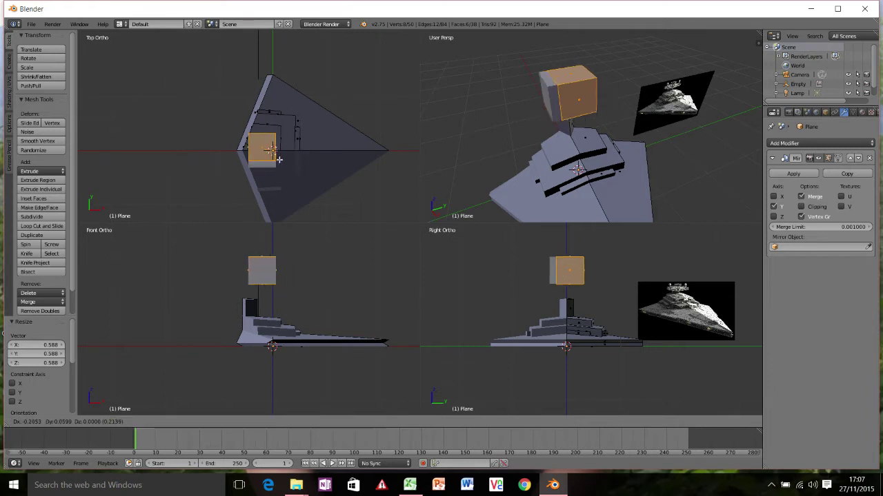
{"action": "left_click", "coordinate": [270, 143]}
{"action": "key", "text": "g"}
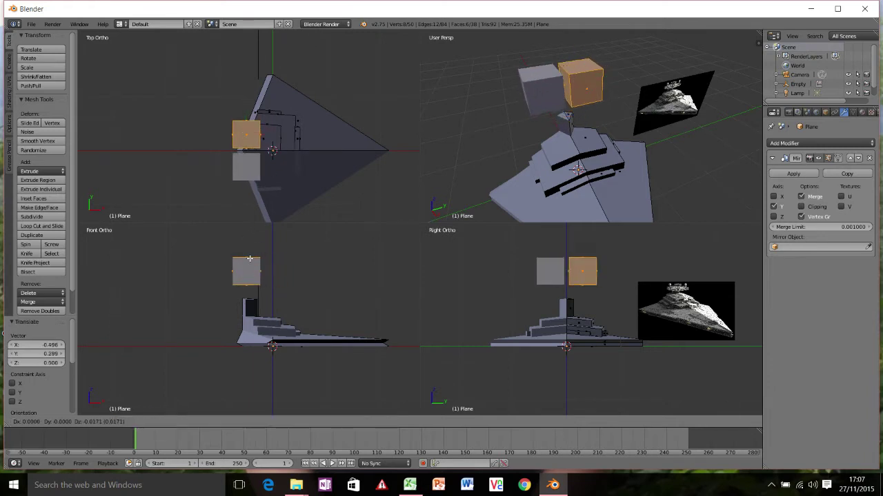
{"action": "left_click", "coordinate": [257, 263]}
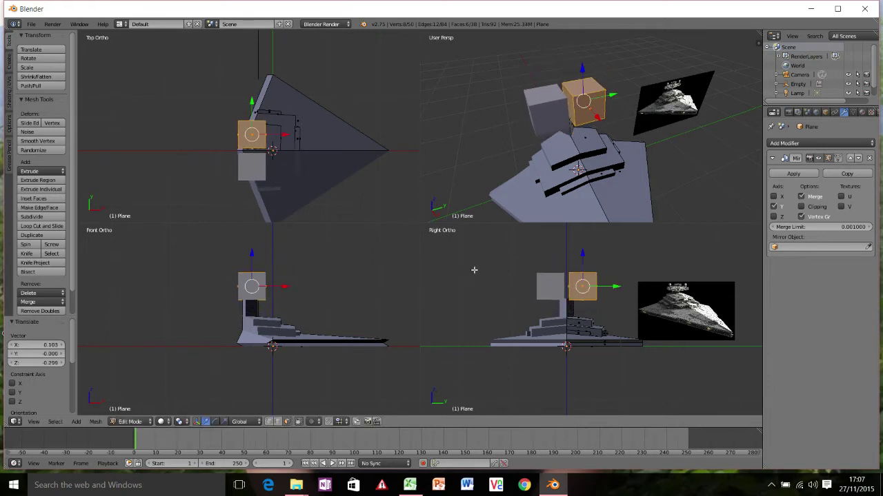
Shift the cube about -0.06 in Y and 0.05 in Z to meet its mirrored half, and return to the single view
{"action": "key", "text": "g"}
{"action": "left_click", "coordinate": [571, 275]}
{"action": "scroll", "coordinate": [286, 162], "scroll_direction": "up", "scroll_amount": 4}
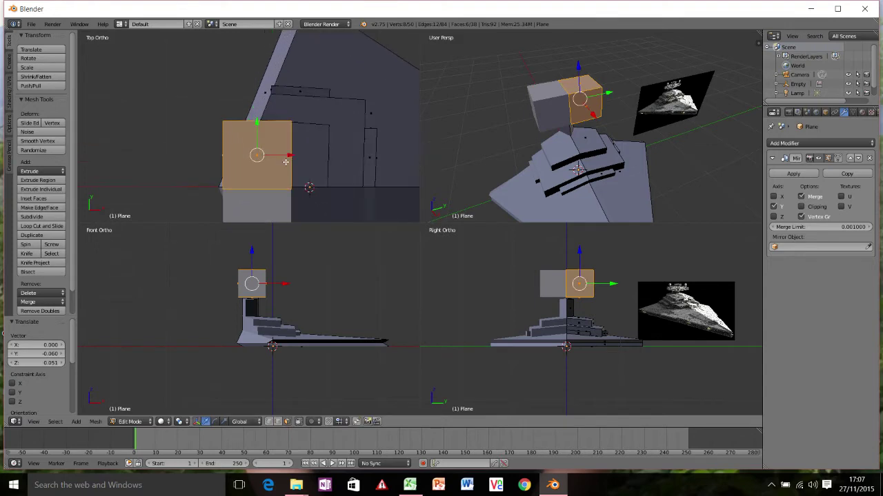
{"action": "scroll", "coordinate": [286, 162], "scroll_direction": "up", "scroll_amount": 1}
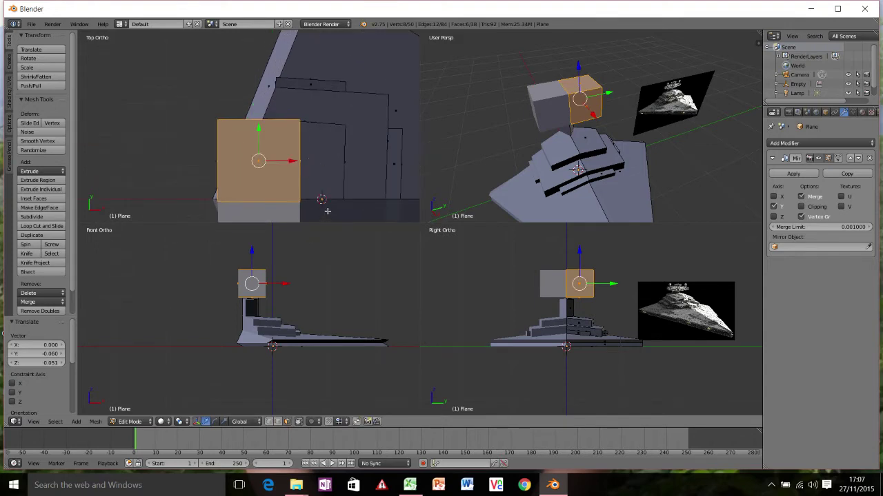
{"action": "key", "text": "ctrl+alt+q"}
Switch to face selection and scale the cube's outer side face to about 0.476 to taper the bridge block
{"action": "scroll", "coordinate": [437, 197], "scroll_direction": "up", "scroll_amount": 3}
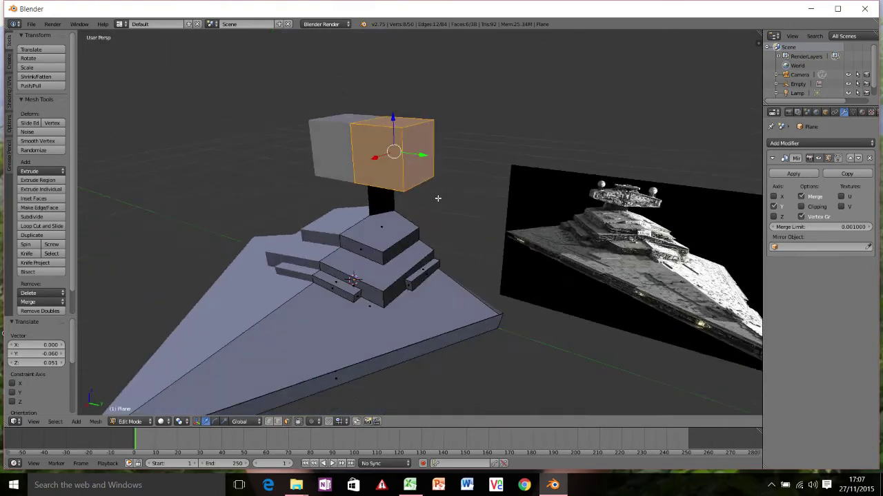
{"action": "key", "text": "ctrl+Tab"}
{"action": "left_click", "coordinate": [387, 157]}
{"action": "right_click", "coordinate": [420, 155]}
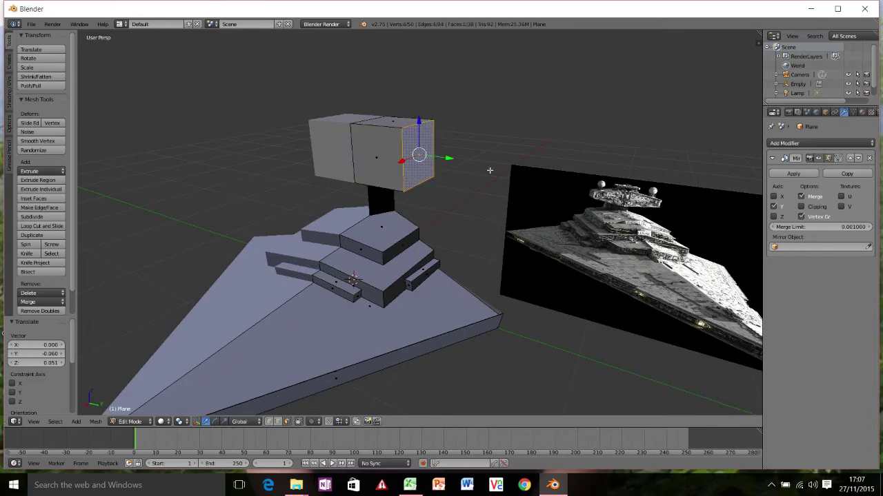
{"action": "key", "text": "s"}
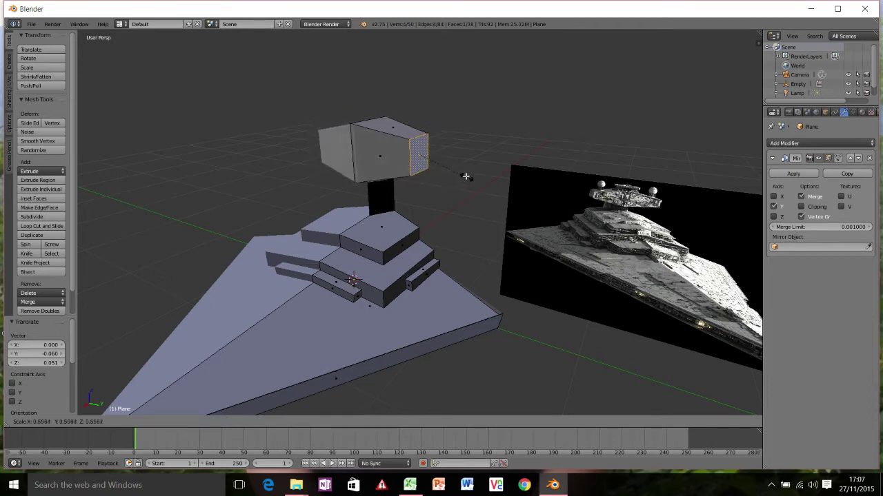
{"action": "left_click", "coordinate": [460, 171]}
Move the scaled outer face about 0.23 units outward along the Y axis to widen the bridge
{"action": "key", "text": "g"}
{"action": "key", "text": "y"}
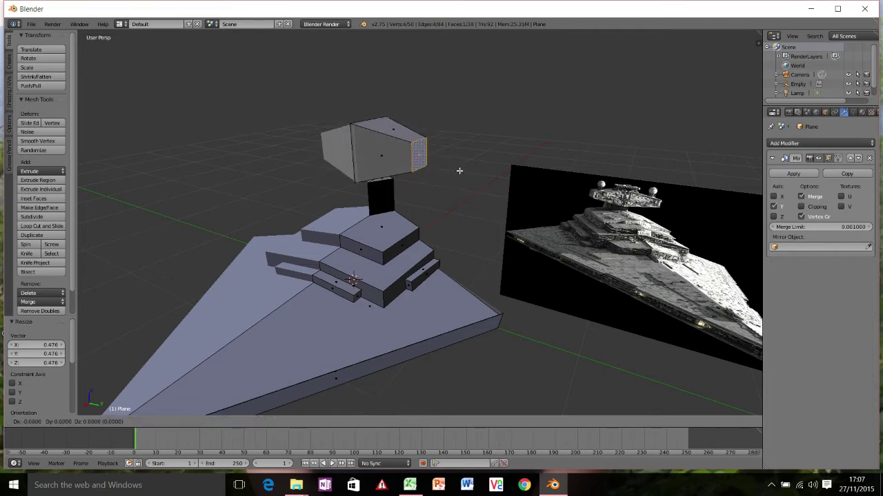
{"action": "left_click", "coordinate": [465, 173]}
{"action": "middle_click_drag", "start_coordinate": [466, 174], "coordinate": [467, 267]}
{"action": "scroll", "coordinate": [380, 172], "scroll_direction": "up", "scroll_amount": 5}
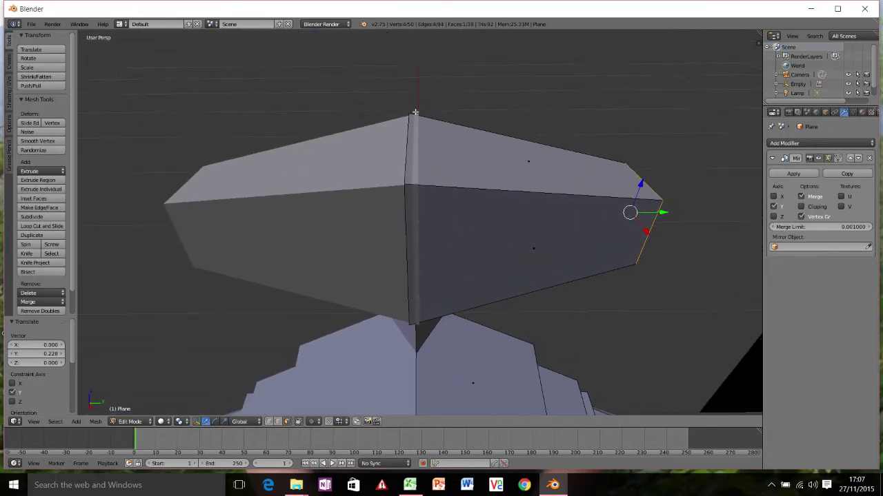
{"action": "middle_click_drag", "start_coordinate": [420, 165], "coordinate": [388, 160]}
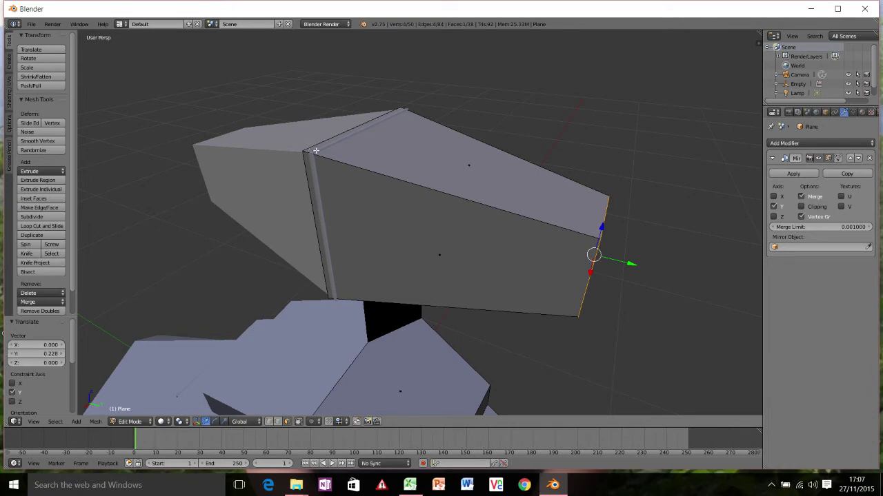
In quad view, select the whole linked bridge block and move it about -0.07 in X and 0.012 in Y, returning to the single view
{"action": "key", "text": "ctrl+alt+q"}
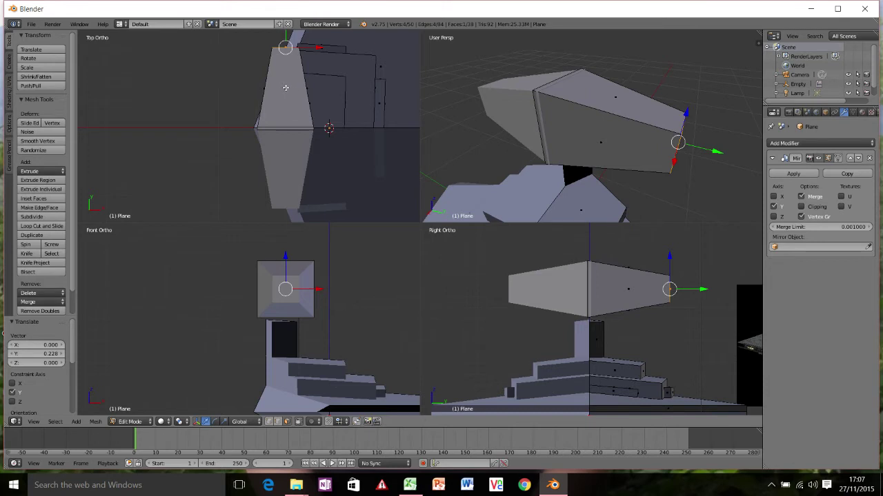
{"action": "key", "text": "ctrl+l"}
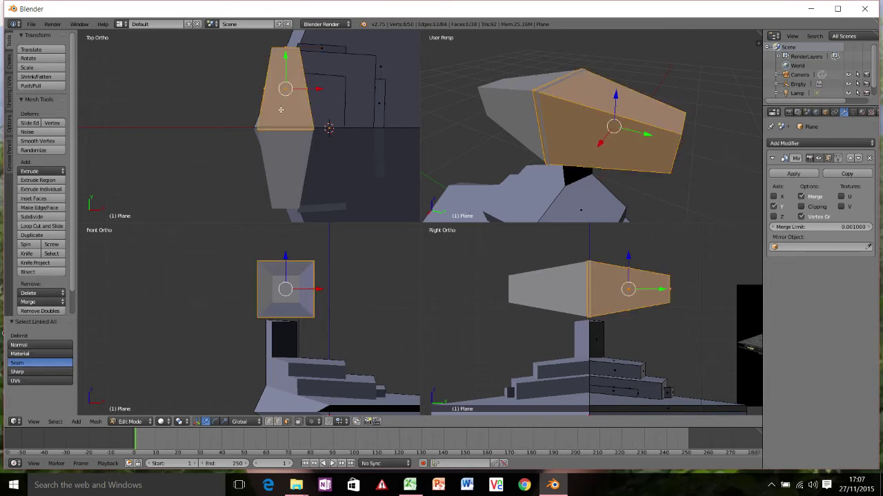
{"action": "key", "text": "g"}
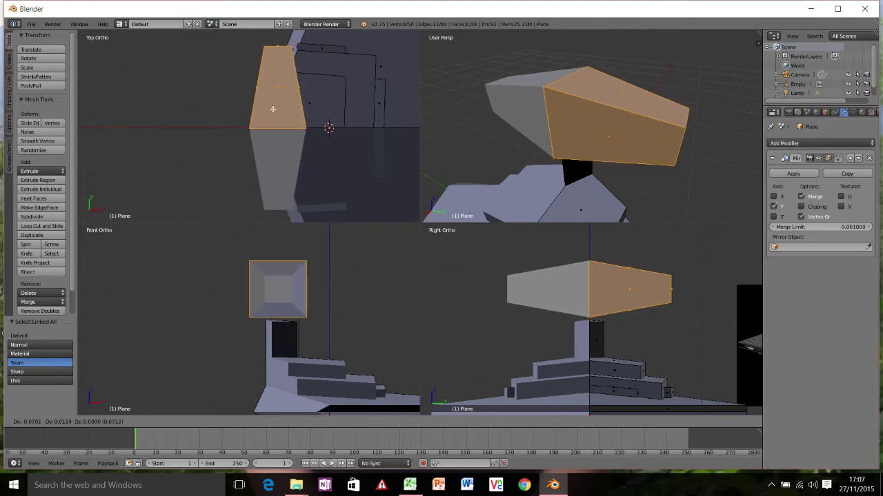
{"action": "left_click", "coordinate": [273, 109]}
{"action": "key", "text": "ctrl+alt+q"}
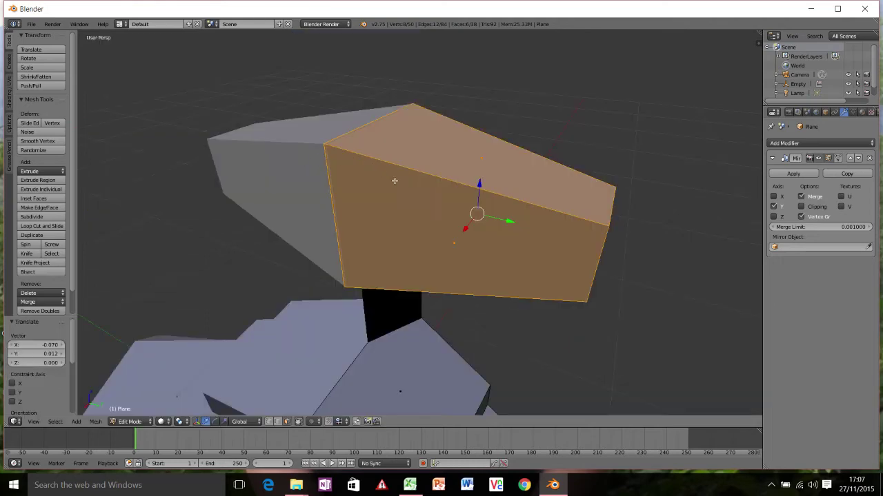
Lower the bridge block about 0.071 units along Z toward the tower neck
{"action": "middle_click_drag", "start_coordinate": [393, 180], "coordinate": [424, 140]}
{"action": "key", "text": "g"}
{"action": "key", "text": "z"}
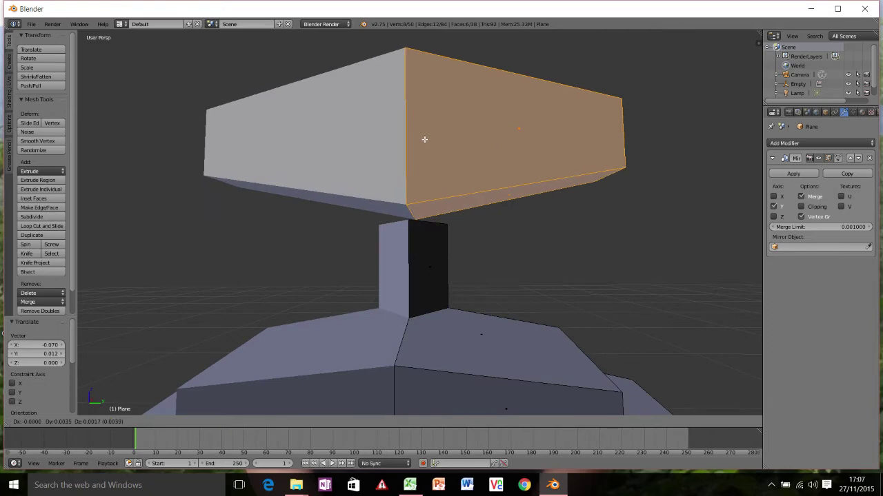
{"action": "left_click", "coordinate": [423, 147]}
{"action": "scroll", "coordinate": [441, 172], "scroll_direction": "down", "scroll_amount": 5}
{"action": "scroll", "coordinate": [441, 172], "scroll_direction": "down", "scroll_amount": 2}
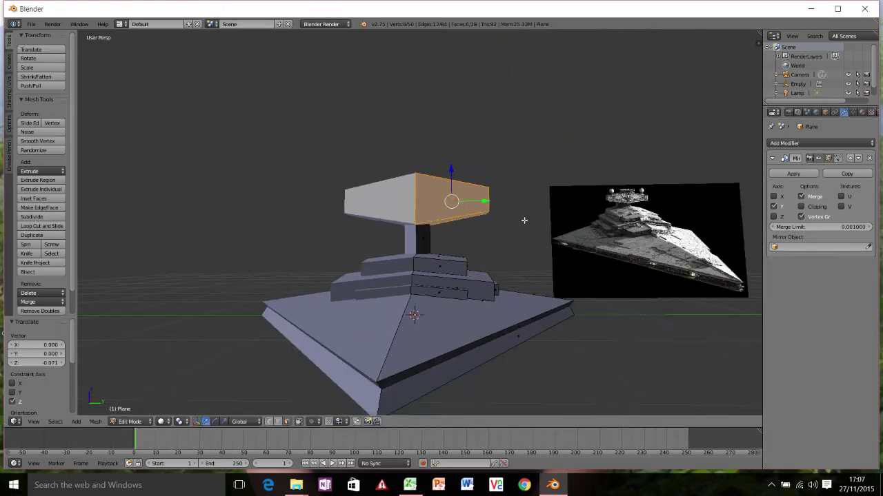
Knife-cut a small four-sided section into the bridge's top face, running from the mirror seam to its rear edge
{"action": "middle_click_drag", "start_coordinate": [524, 219], "coordinate": [515, 244]}
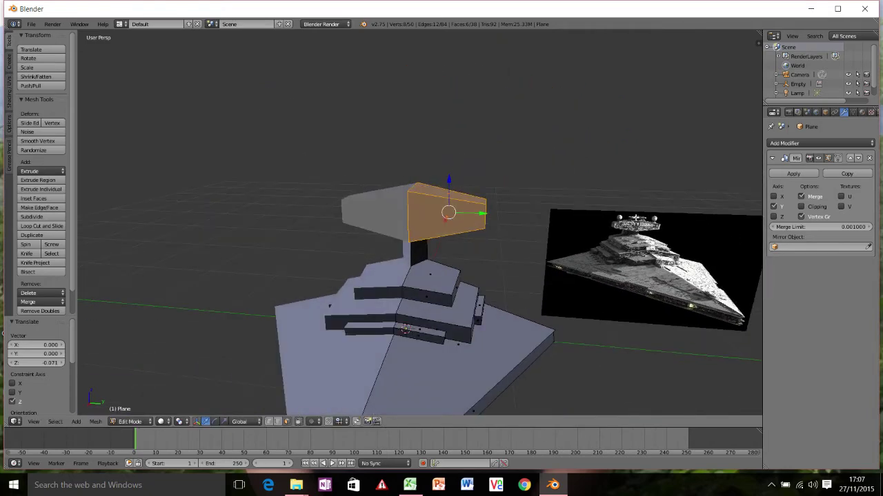
{"action": "middle_click_drag", "start_coordinate": [655, 218], "coordinate": [458, 233]}
{"action": "scroll", "coordinate": [437, 251], "scroll_direction": "up", "scroll_amount": 2}
{"action": "scroll", "coordinate": [437, 252], "scroll_direction": "up", "scroll_amount": 1}
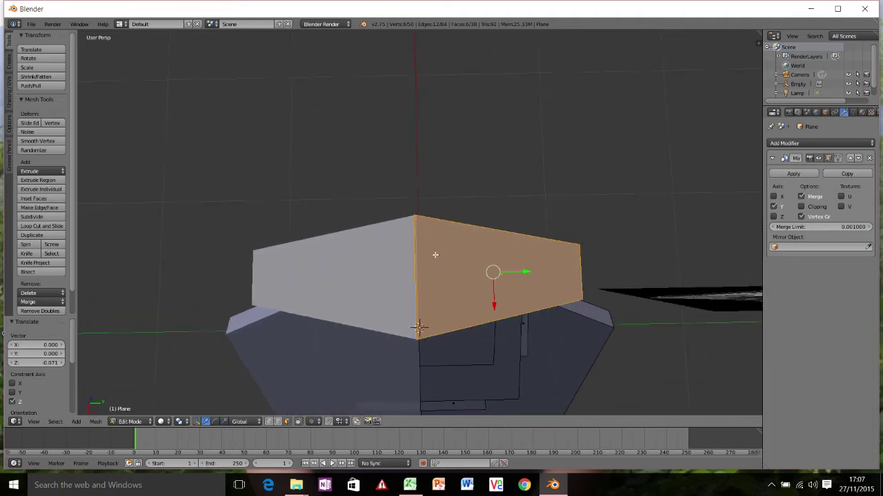
{"action": "key", "text": "k"}
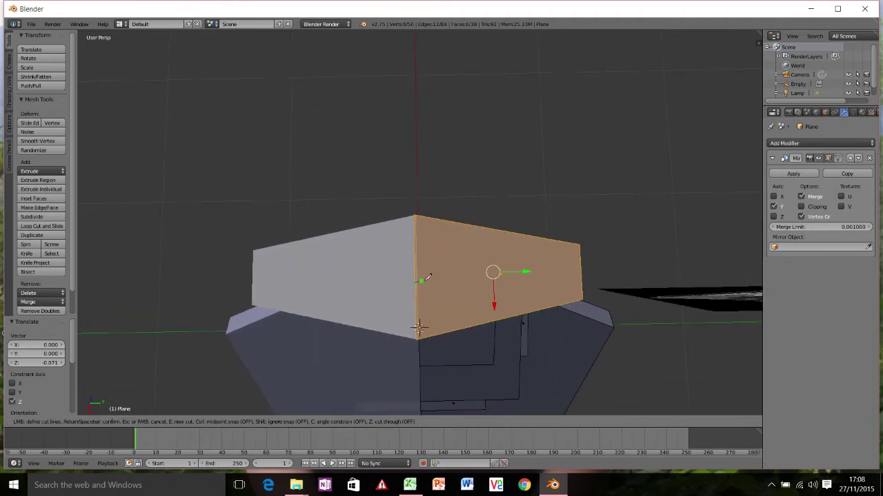
{"action": "left_click", "coordinate": [416, 282]}
{"action": "left_click", "coordinate": [438, 282]}
{"action": "left_click", "coordinate": [444, 220]}
{"action": "key", "text": "Return"}
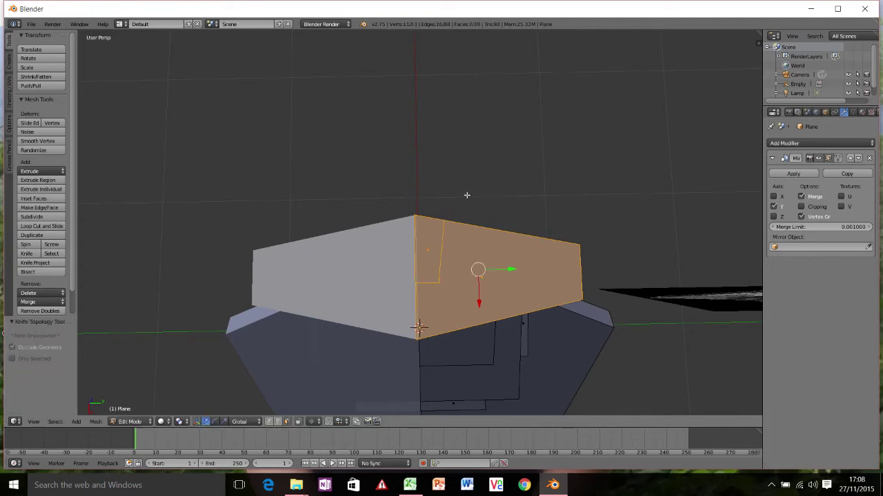
Extrude the small cut face on the bridge roof about 0.092 units straight up to form a raised block
{"action": "right_click", "coordinate": [430, 251]}
{"action": "middle_click_drag", "start_coordinate": [429, 180], "coordinate": [431, 162]}
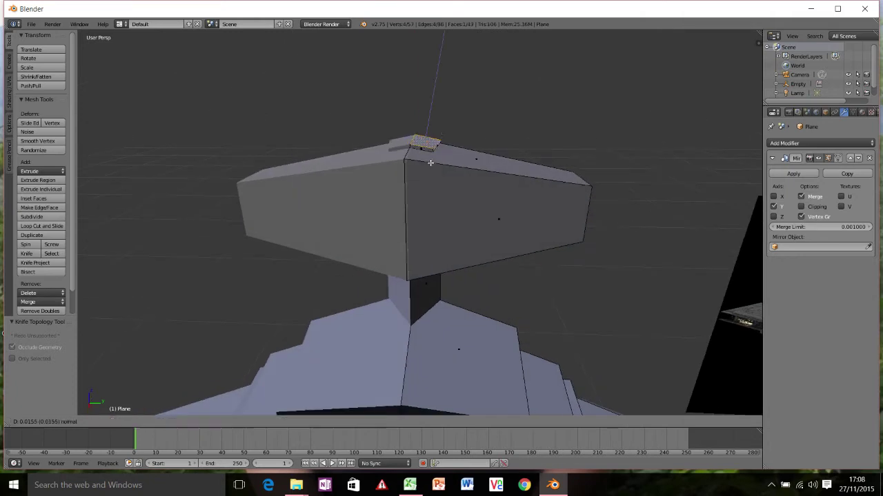
{"action": "key", "text": "e"}
{"action": "left_click", "coordinate": [432, 148]}
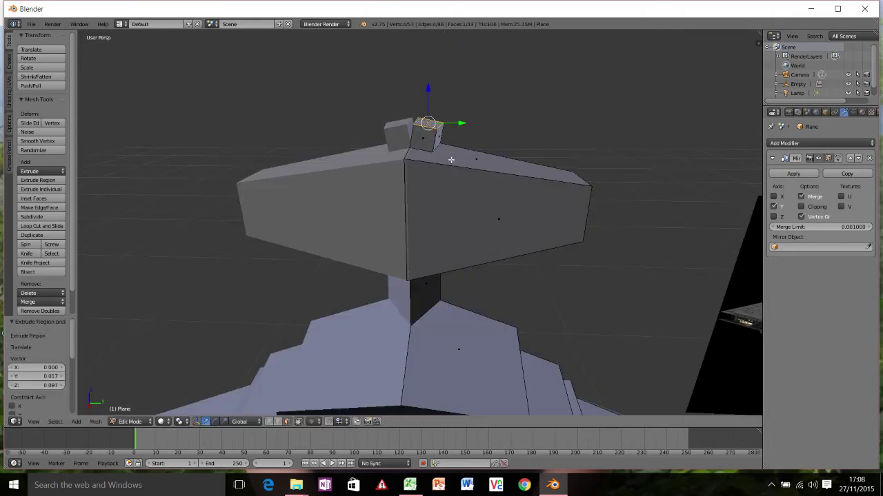
{"action": "key", "text": "ctrl+z"}
{"action": "key", "text": "e"}
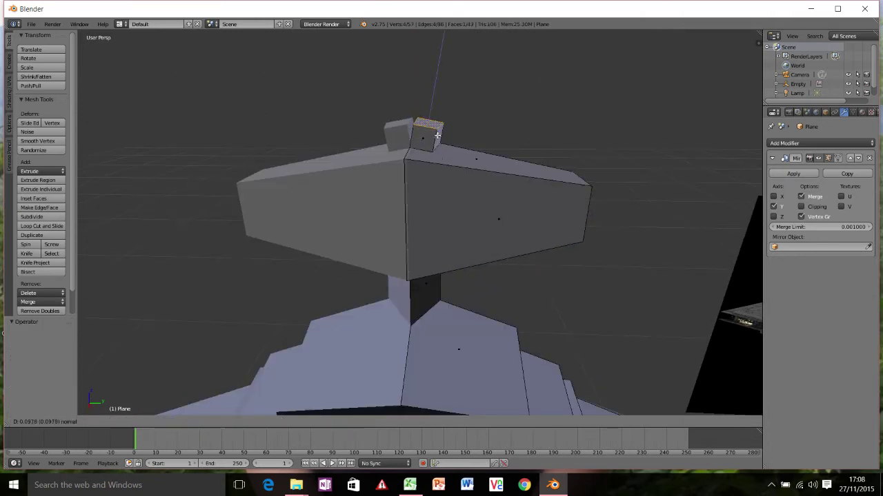
{"action": "left_click", "coordinate": [438, 132]}
{"action": "middle_click_drag", "start_coordinate": [438, 132], "coordinate": [433, 166]}
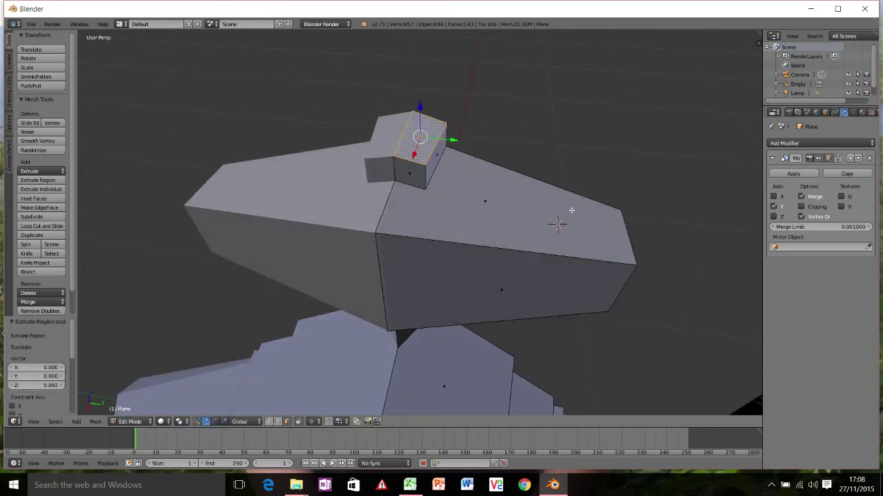
Add an ico sphere with 2 subdivisions and scale it to about 0.152 for the bridge dome
{"action": "scroll", "coordinate": [674, 214], "scroll_direction": "down", "scroll_amount": 5}
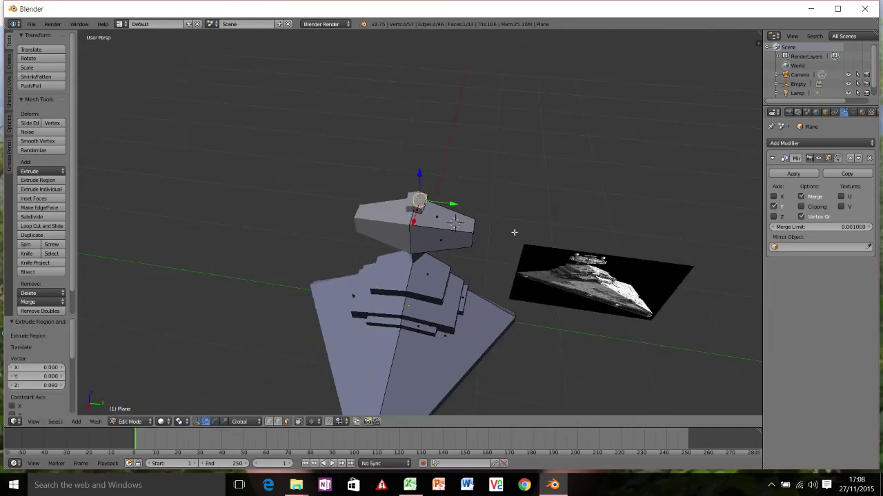
{"action": "scroll", "coordinate": [460, 214], "scroll_direction": "up", "scroll_amount": 4}
{"action": "scroll", "coordinate": [672, 262], "scroll_direction": "down", "scroll_amount": 4}
{"action": "scroll", "coordinate": [501, 227], "scroll_direction": "up", "scroll_amount": 2}
{"action": "key", "text": "shift+a"}
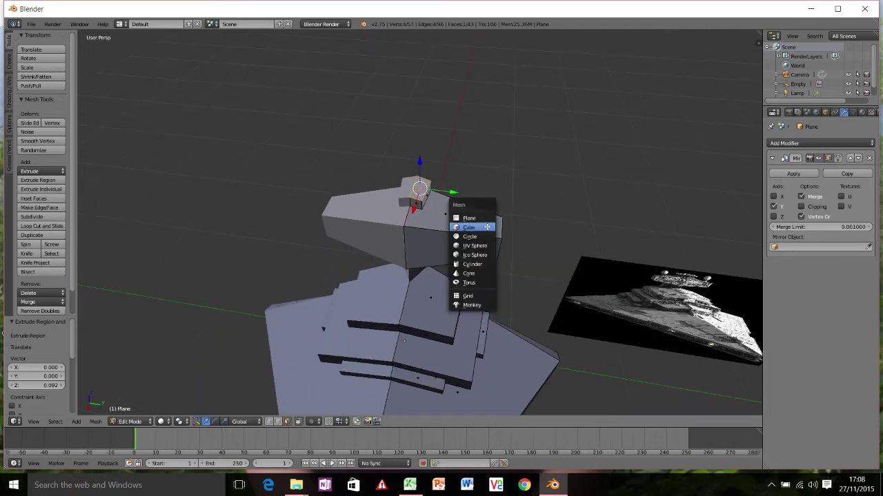
{"action": "left_click", "coordinate": [475, 255]}
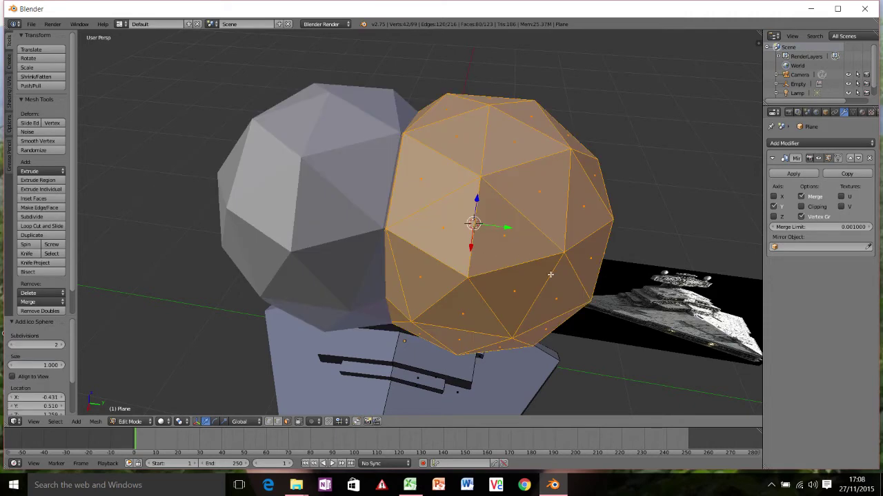
{"action": "key", "text": "s"}
{"action": "left_click", "coordinate": [488, 216]}
{"action": "scroll", "coordinate": [488, 216], "scroll_direction": "up", "scroll_amount": 3}
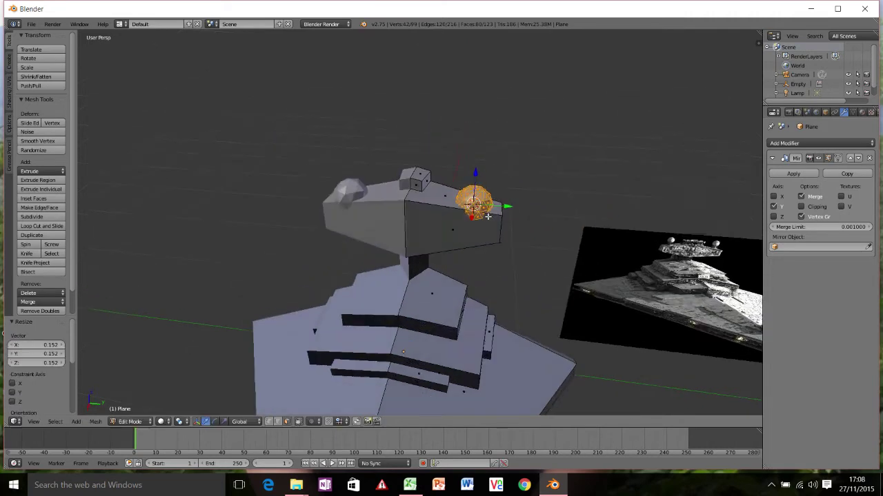
In quad view, seat the sphere on the outer bridge roof, moving it about -0.04 in X and 0.1 in Z overall, and return to the single view
{"action": "key", "text": "ctrl+alt+q"}
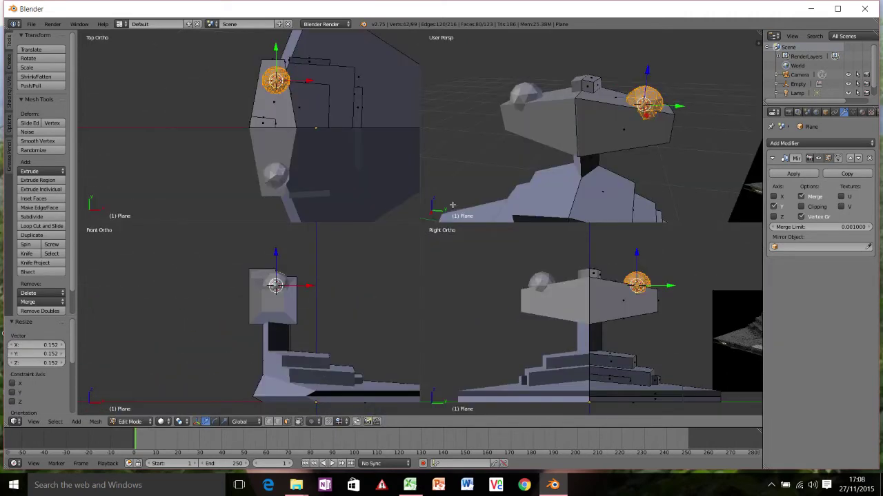
{"action": "key", "text": "g"}
{"action": "left_click", "coordinate": [265, 92]}
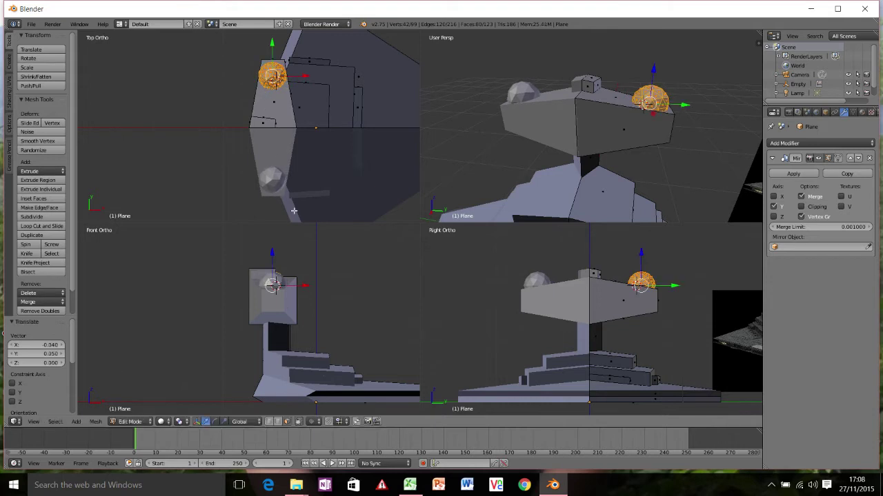
{"action": "key", "text": "g"}
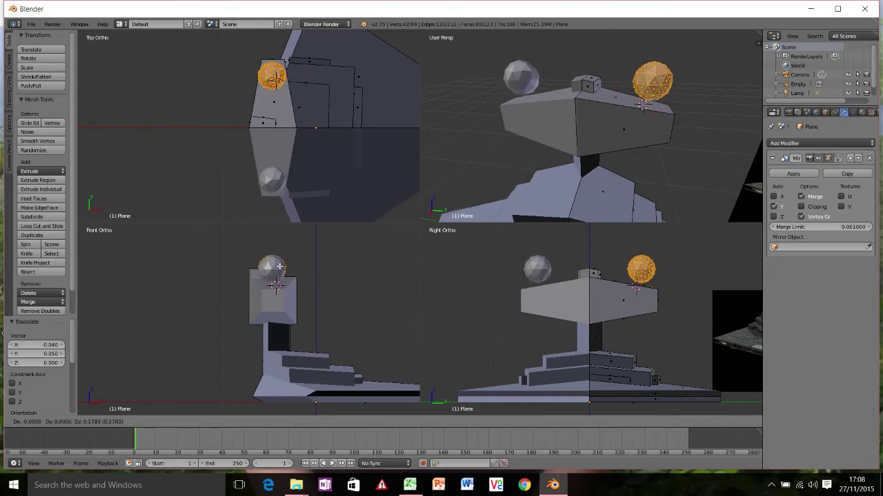
{"action": "left_click", "coordinate": [279, 269]}
{"action": "key", "text": "g"}
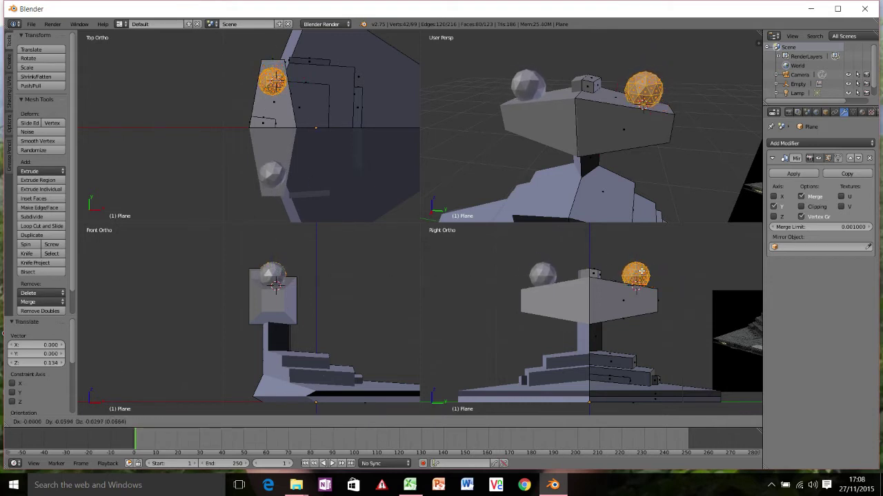
{"action": "left_click", "coordinate": [641, 272]}
{"action": "key", "text": "ctrl+alt+q"}
Add the linked bridge block to the sphere selection and scale the whole bridge assembly to about 0.861
{"action": "scroll", "coordinate": [499, 210], "scroll_direction": "down", "scroll_amount": 5}
{"action": "middle_click_drag", "start_coordinate": [499, 210], "coordinate": [444, 228]}
{"action": "scroll", "coordinate": [441, 218], "scroll_direction": "up", "scroll_amount": 6}
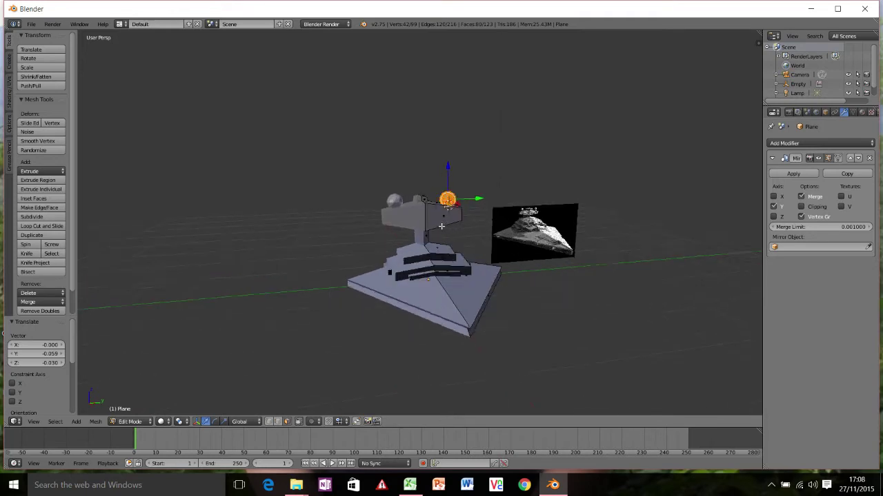
{"action": "right_click", "coordinate": [487, 208], "text": "shift"}
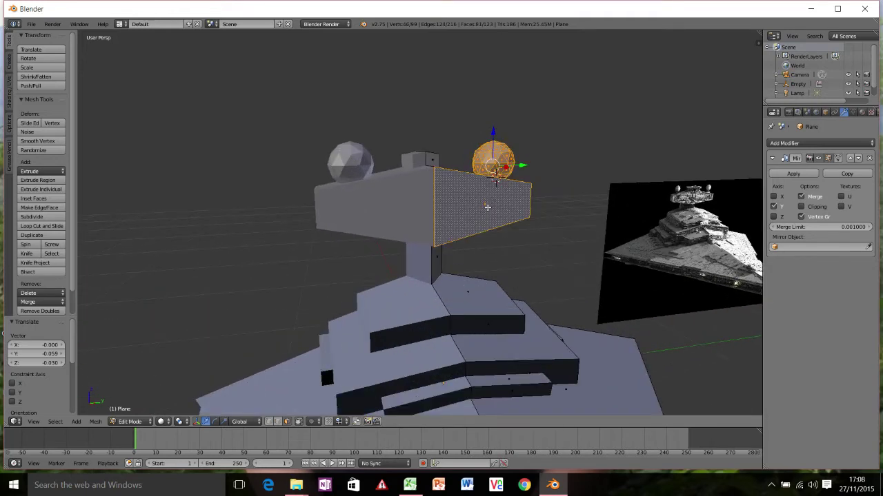
{"action": "key", "text": "ctrl+l"}
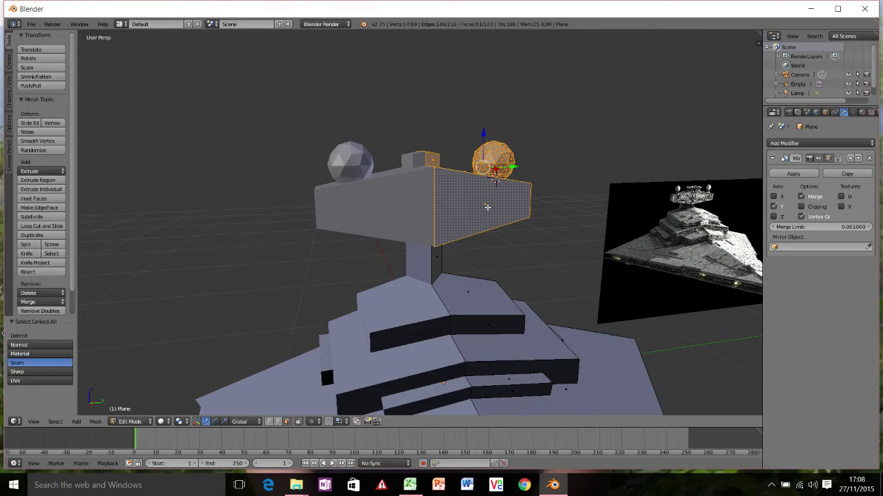
{"action": "key", "text": "s"}
{"action": "left_click", "coordinate": [528, 227]}
Move the bridge assembly about -0.056 units along Y to close the gap at the mirror seam
{"action": "middle_click_drag", "start_coordinate": [528, 226], "coordinate": [501, 224]}
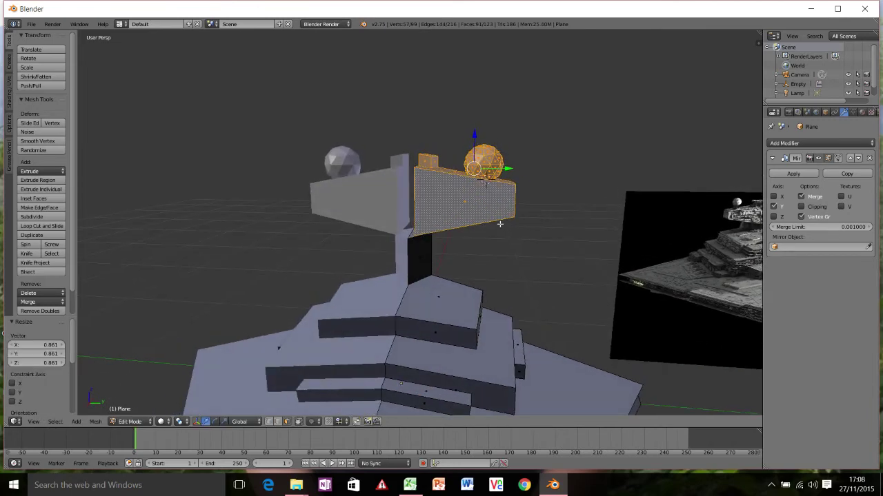
{"action": "key", "text": "g"}
{"action": "key", "text": "x"}
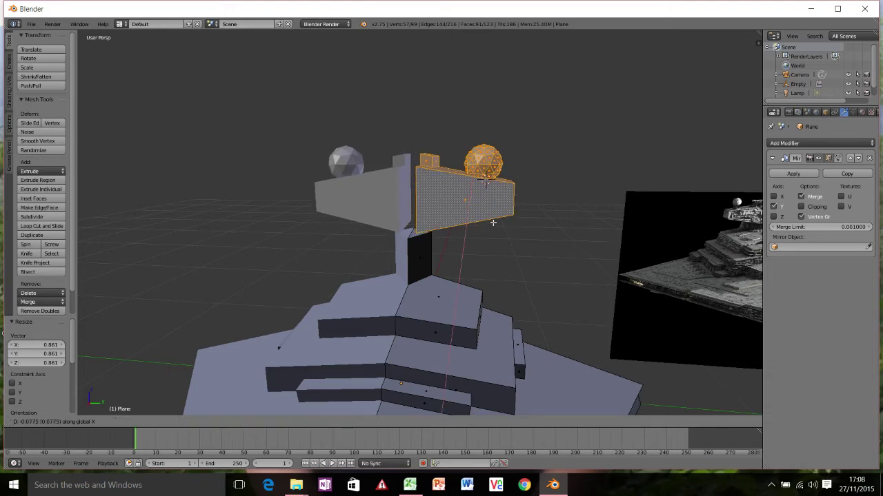
{"action": "key", "text": "y"}
{"action": "left_click", "coordinate": [492, 224]}
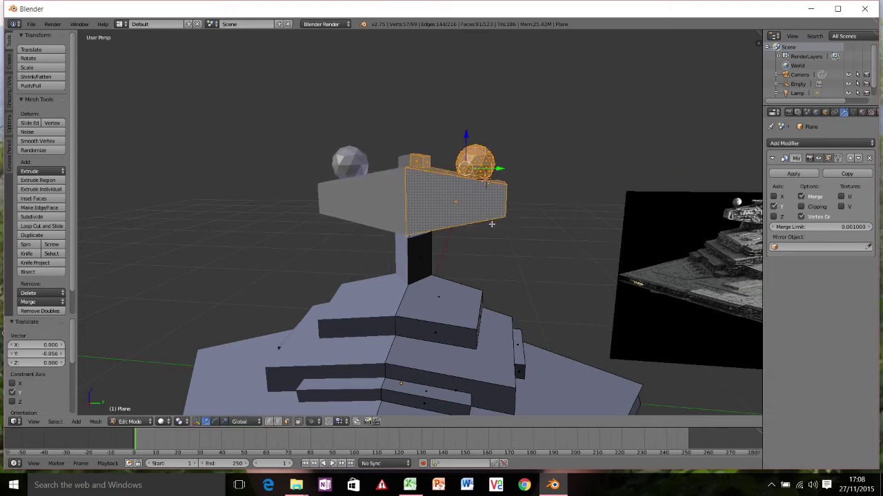
Lower the bridge assembly about 0.044 units along Z onto the tower neck
{"action": "mouse_move", "coordinate": [492, 224]}
{"action": "middle_mouse_down"}
{"action": "mouse_move", "coordinate": [511, 255]}
{"action": "mouse_move", "coordinate": [494, 227]}
{"action": "mouse_move", "coordinate": [495, 200]}
{"action": "mouse_move", "coordinate": [496, 209]}
{"action": "middle_mouse_up"}
{"action": "scroll", "coordinate": [462, 212], "scroll_direction": "up", "scroll_amount": 3}
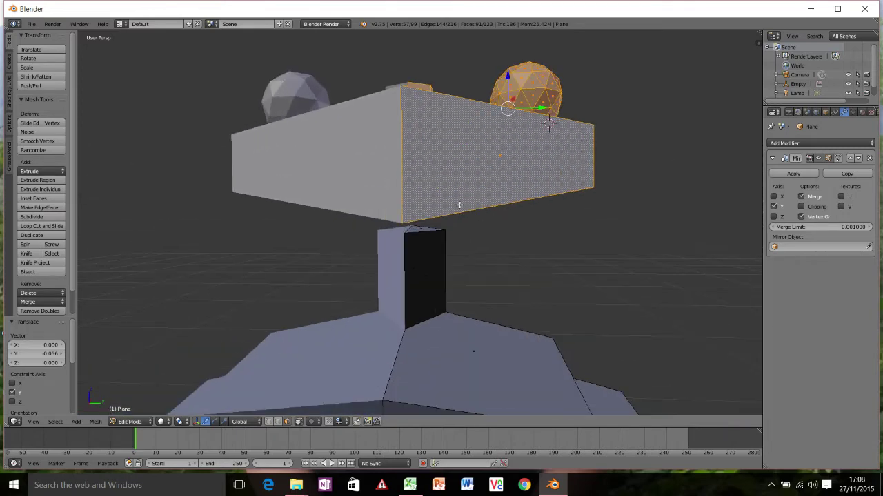
{"action": "key", "text": "g"}
{"action": "key", "text": "z"}
{"action": "left_click", "coordinate": [459, 217]}
{"action": "middle_click_drag", "start_coordinate": [460, 217], "coordinate": [477, 186]}
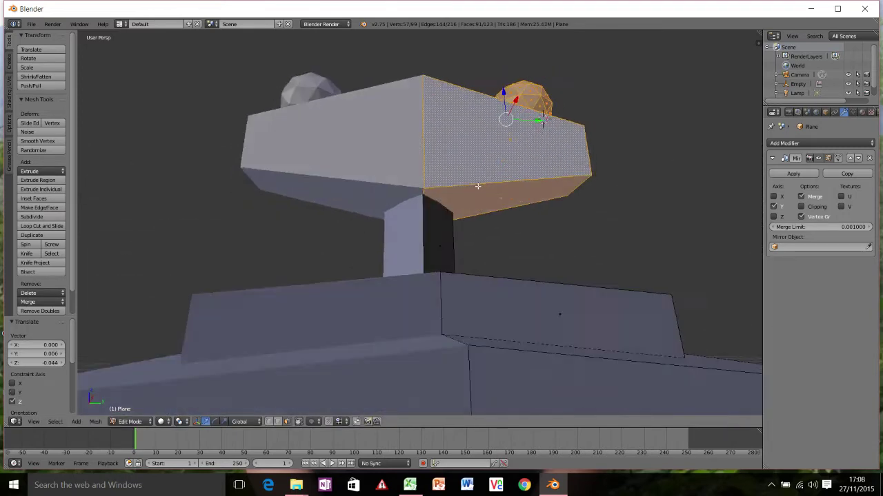
Switch the render engine to Cycles Render
{"action": "scroll", "coordinate": [477, 194], "scroll_direction": "down", "scroll_amount": 5}
{"action": "middle_click_drag", "start_coordinate": [483, 221], "coordinate": [476, 178]}
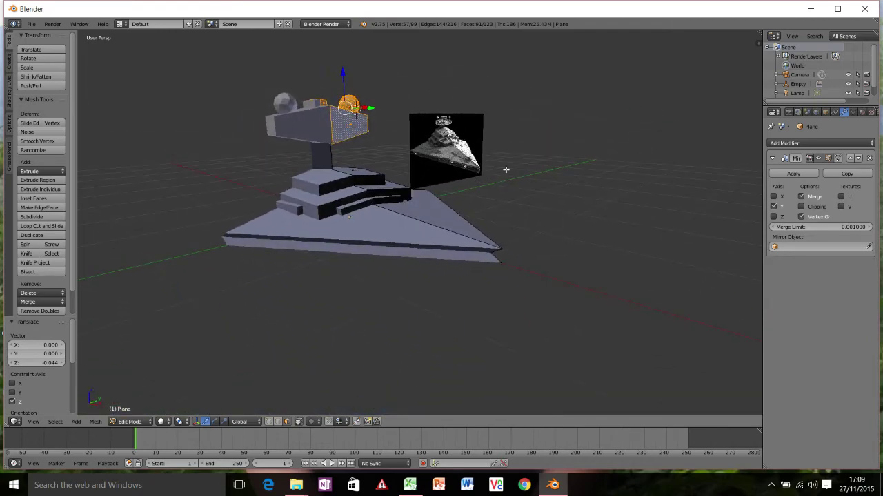
{"action": "left_click", "coordinate": [325, 25]}
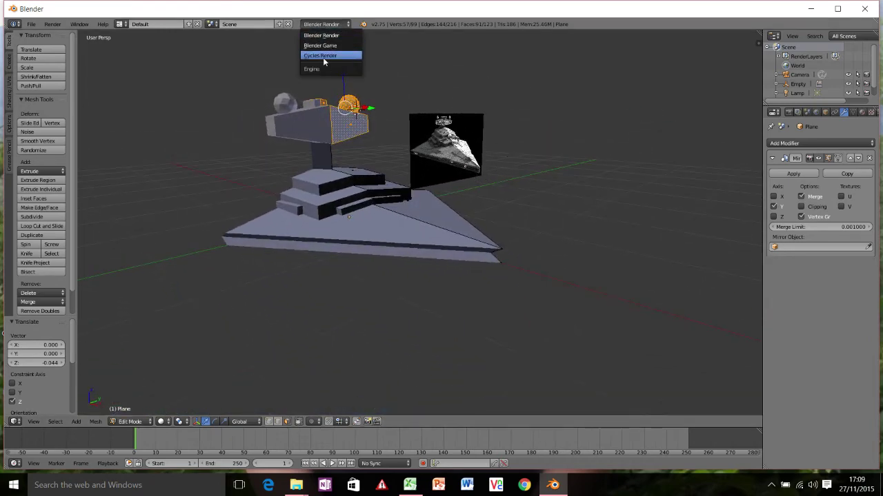
{"action": "left_click", "coordinate": [323, 56]}
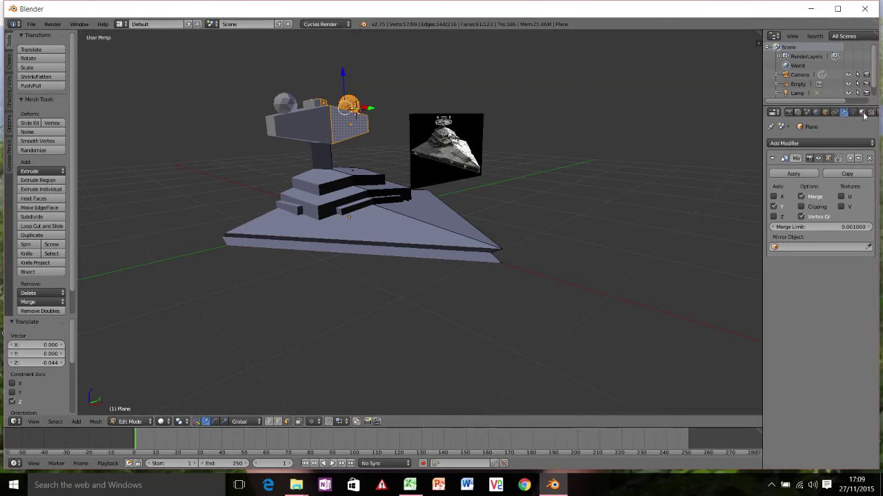
Add a material slot to the star destroyer mesh and create a new material in it
{"action": "left_click", "coordinate": [862, 113]}
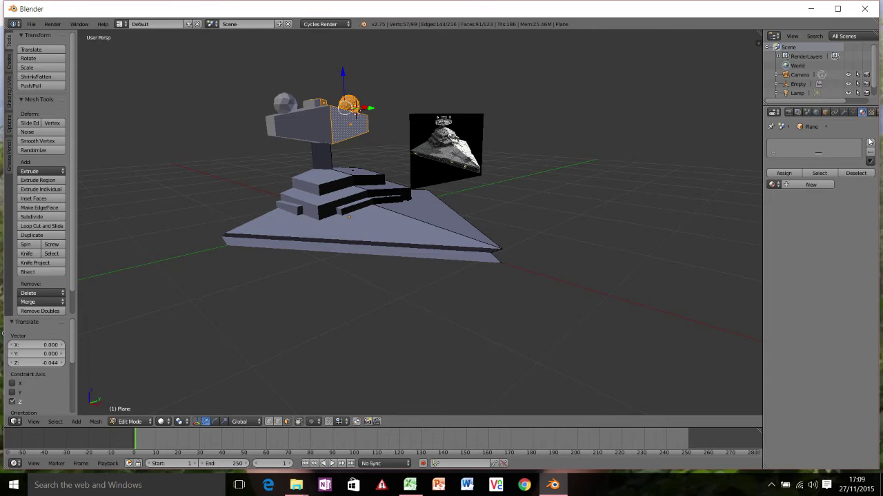
{"action": "left_click", "coordinate": [871, 143]}
{"action": "left_click", "coordinate": [810, 184]}
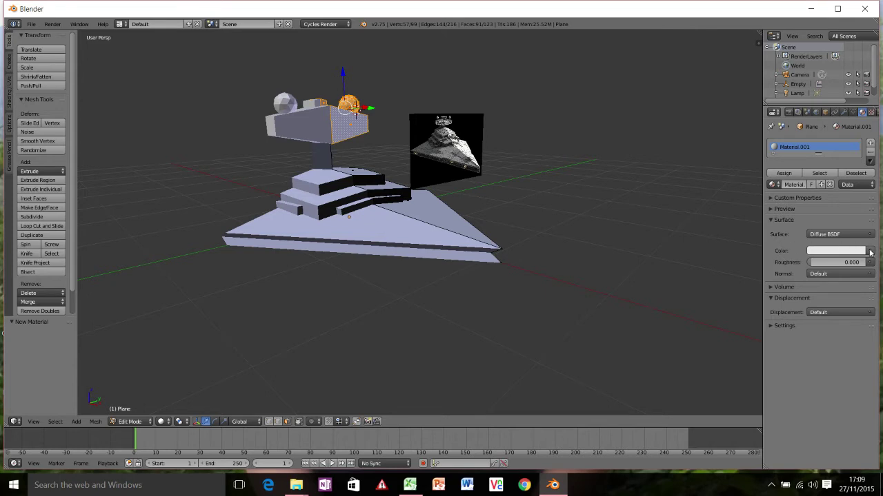
Use the existing star destroyer image as an Image Texture for the hull material's diffuse color
{"action": "left_click", "coordinate": [870, 252]}
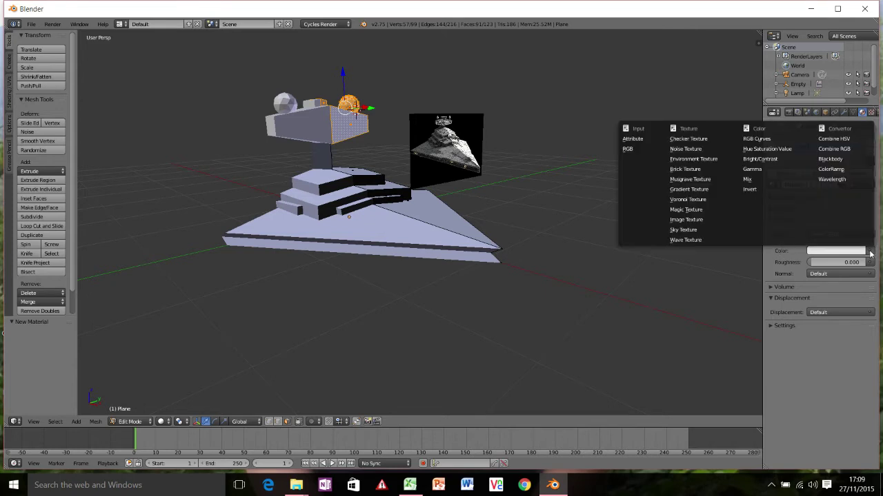
{"action": "left_click", "coordinate": [695, 221]}
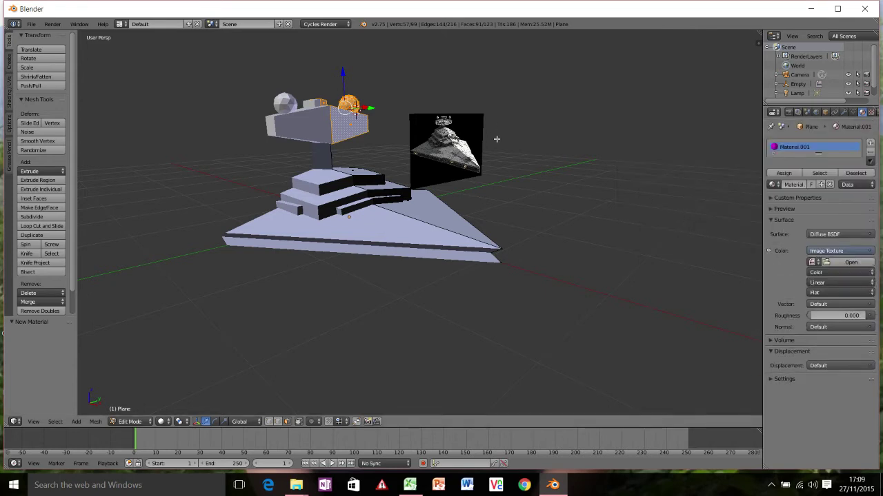
{"action": "left_click", "coordinate": [812, 262]}
{"action": "left_click", "coordinate": [731, 275]}
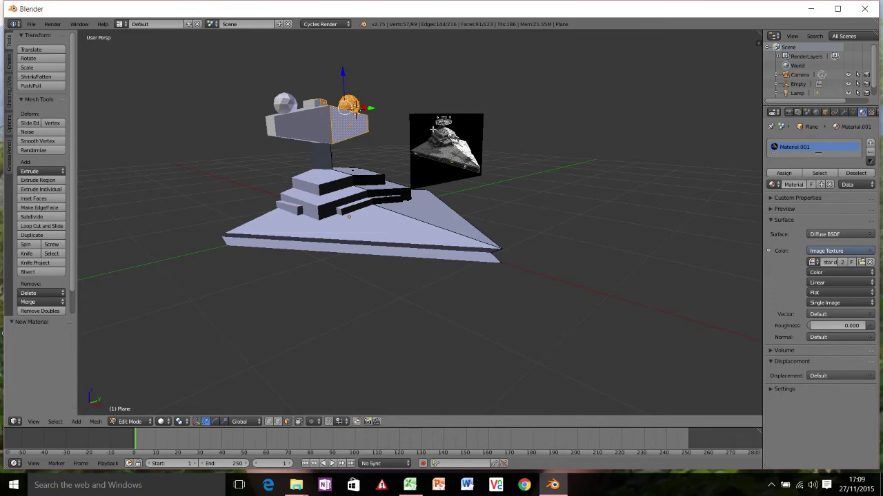
Show the ship with Material viewport shading in the 3D view
{"action": "left_click", "coordinate": [164, 421]}
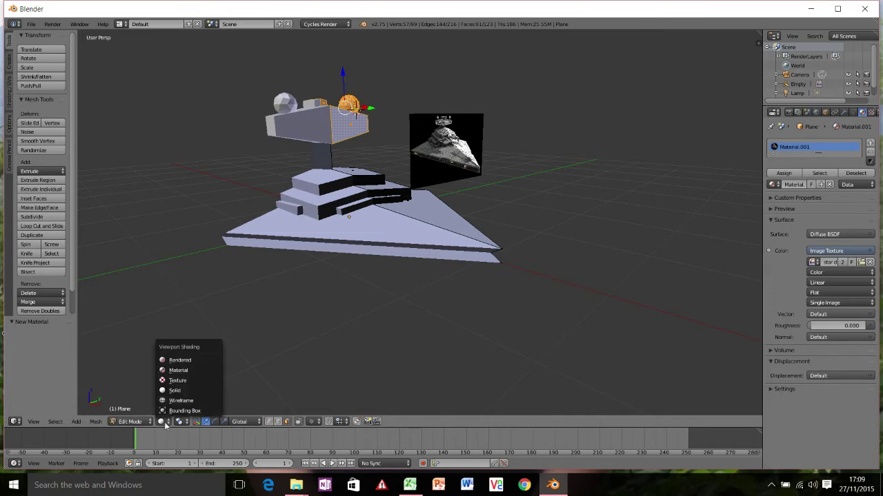
{"action": "left_click", "coordinate": [183, 371]}
{"action": "mouse_move", "coordinate": [306, 267]}
{"action": "middle_mouse_down"}
{"action": "mouse_move", "coordinate": [277, 284]}
{"action": "mouse_move", "coordinate": [311, 279]}
{"action": "middle_mouse_up"}
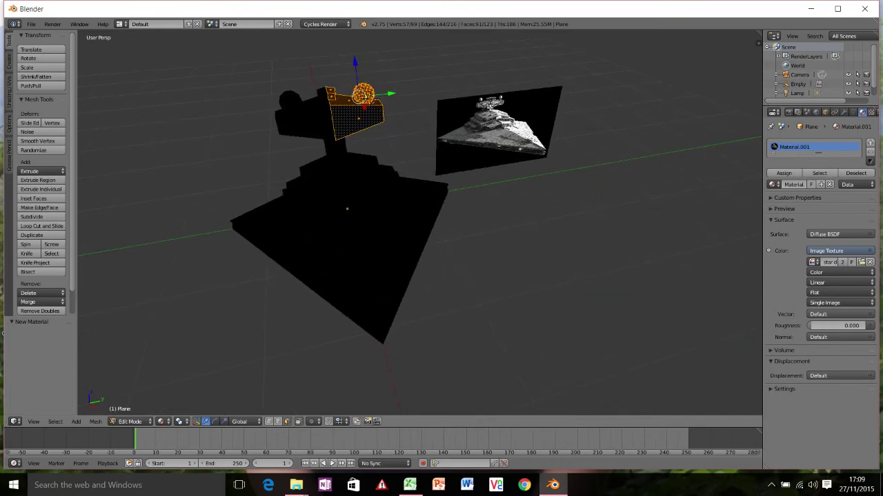
Change the screen layout to UV Editing and set its 3D view to Material shading
{"action": "left_click", "coordinate": [121, 24]}
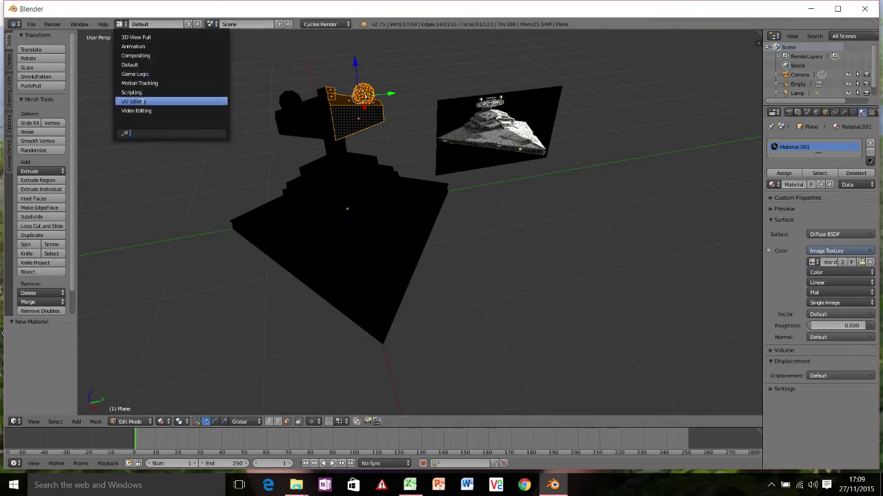
{"action": "left_click", "coordinate": [142, 101]}
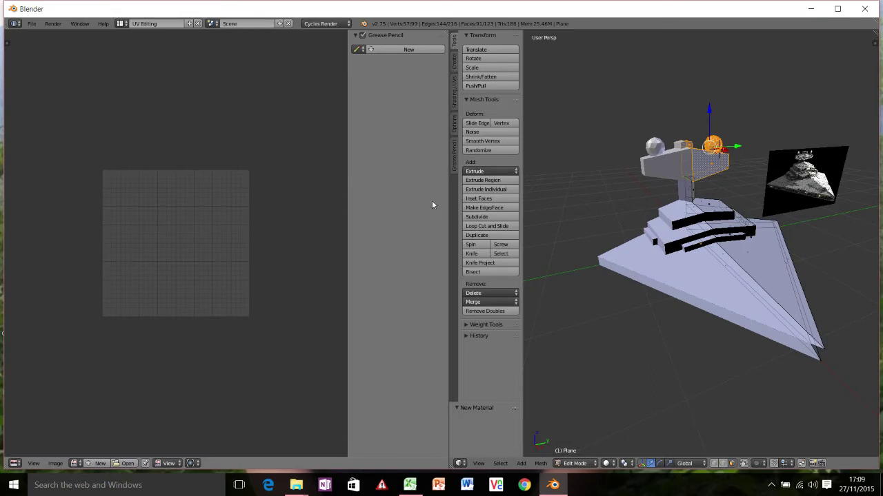
{"action": "left_click", "coordinate": [613, 461]}
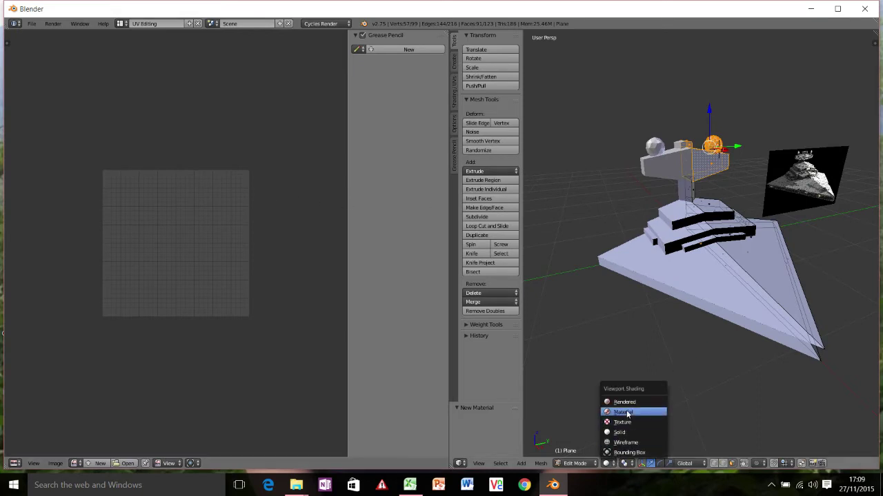
{"action": "left_click", "coordinate": [624, 412]}
{"action": "middle_click_drag", "start_coordinate": [710, 265], "coordinate": [696, 266]}
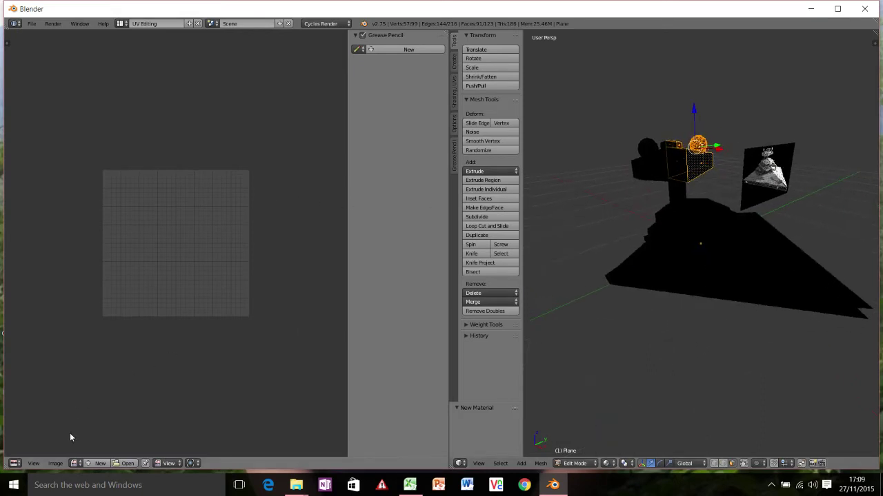
Display star destroyer.jpg fitted in the UV editor and select the entire ship mesh
{"action": "left_click", "coordinate": [75, 463]}
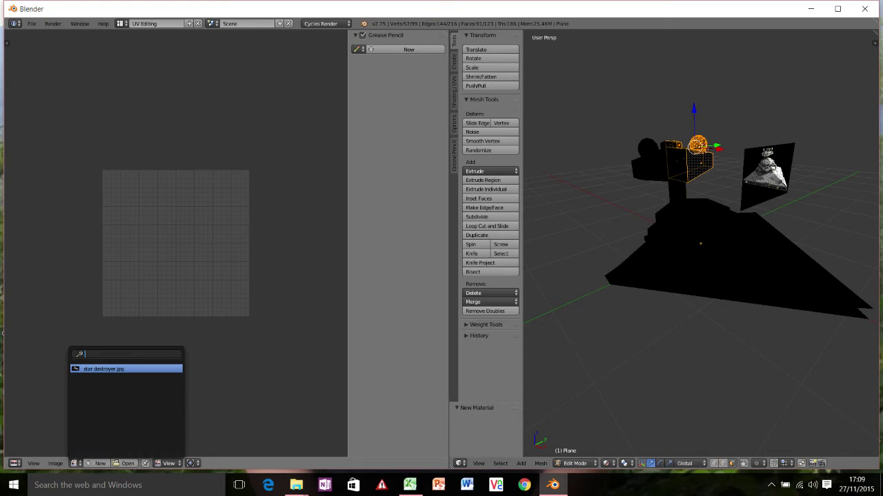
{"action": "left_click", "coordinate": [94, 370]}
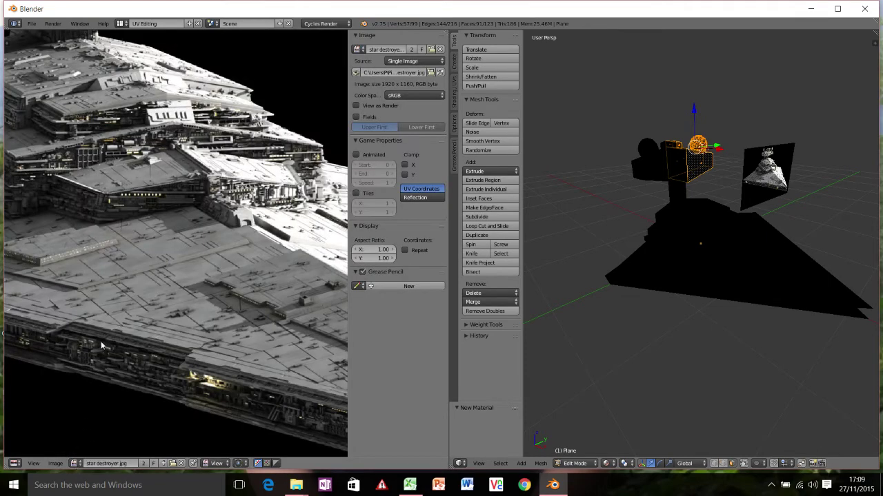
{"action": "key", "text": "Home"}
{"action": "key", "text": "a"}
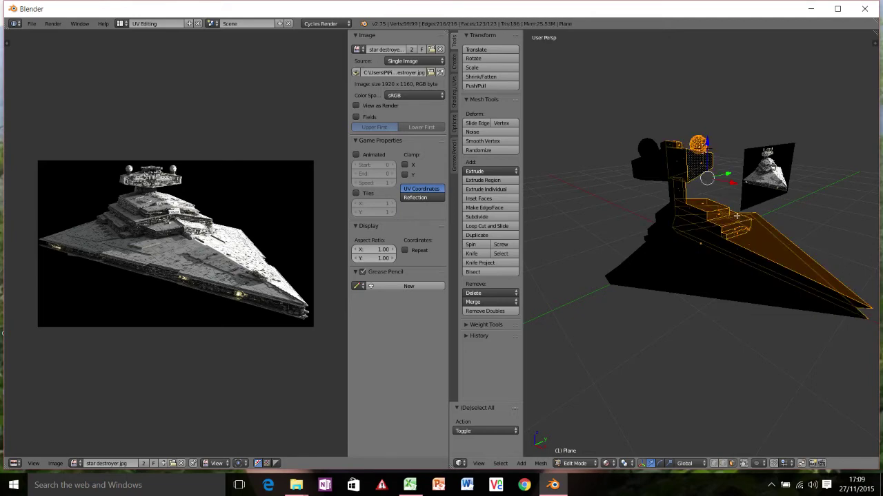
Orbit the ship to roughly match the reference image's angle and unwrap it with Project From View
{"action": "middle_click_drag", "start_coordinate": [771, 227], "coordinate": [796, 251]}
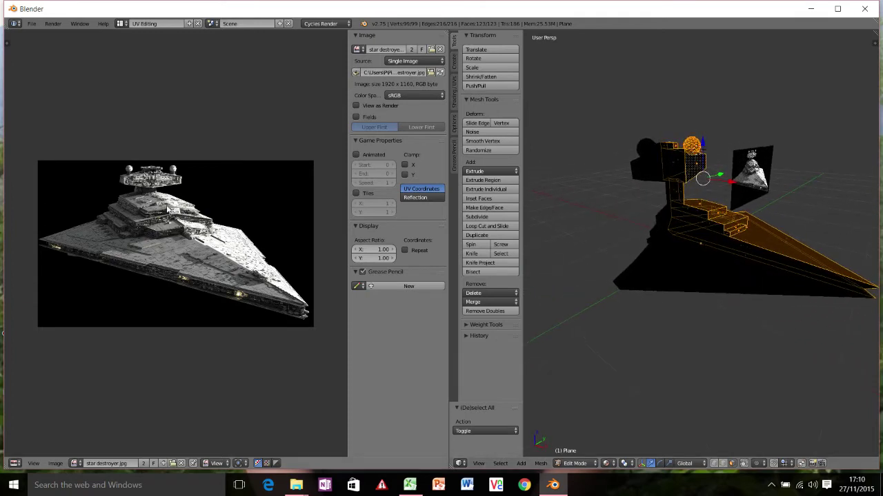
{"action": "middle_click_drag", "start_coordinate": [776, 291], "coordinate": [757, 340]}
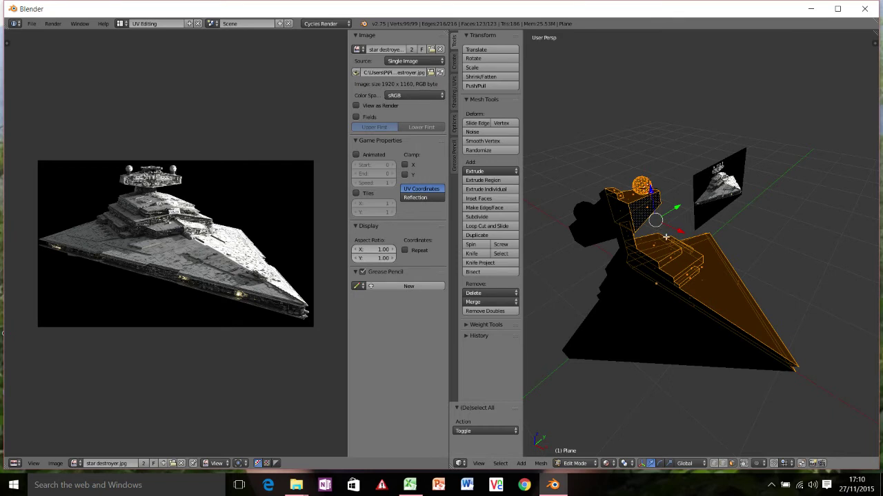
{"action": "key", "text": "u"}
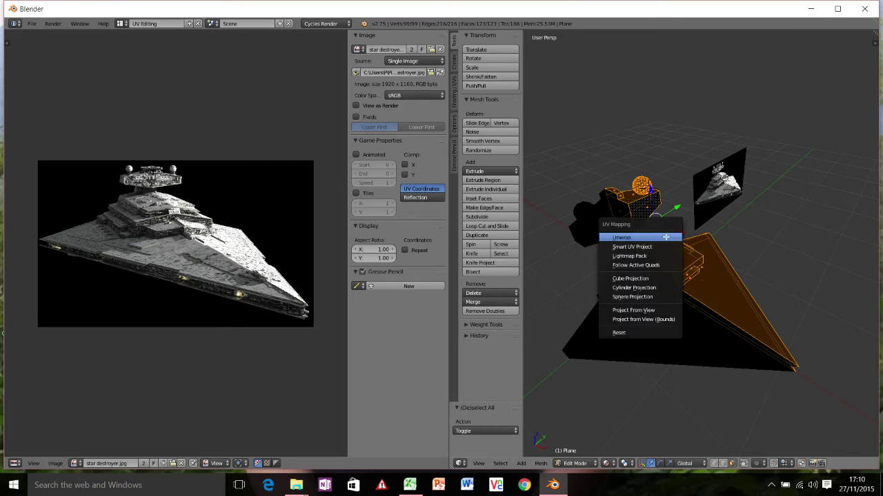
{"action": "left_click", "coordinate": [646, 309]}
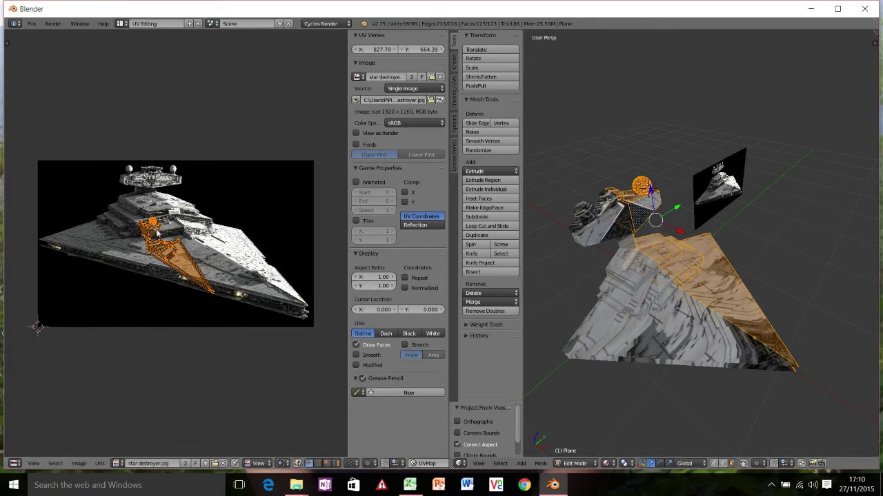
Try the projected UV layout over different parts of the hull image, ending around the superstructure
{"action": "key", "text": "g"}
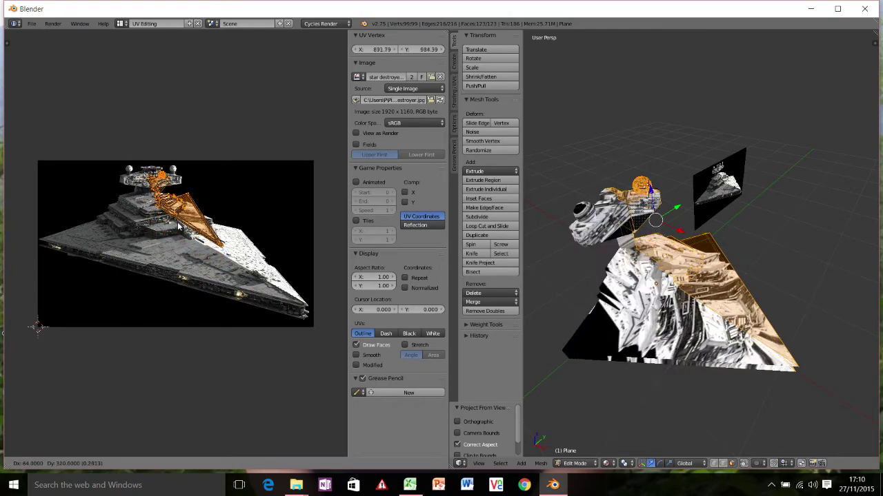
{"action": "left_click", "coordinate": [176, 231]}
{"action": "key", "text": "g"}
{"action": "left_click", "coordinate": [180, 257]}
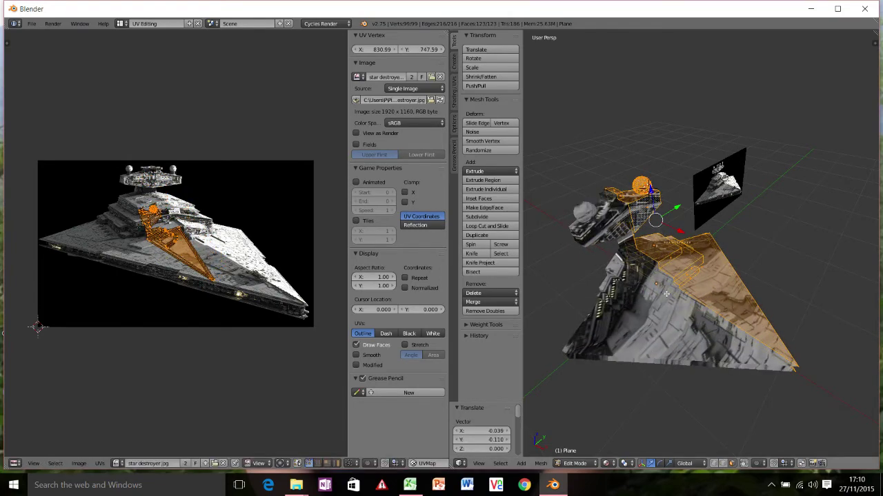
{"action": "key", "text": "g"}
{"action": "left_click", "coordinate": [295, 269]}
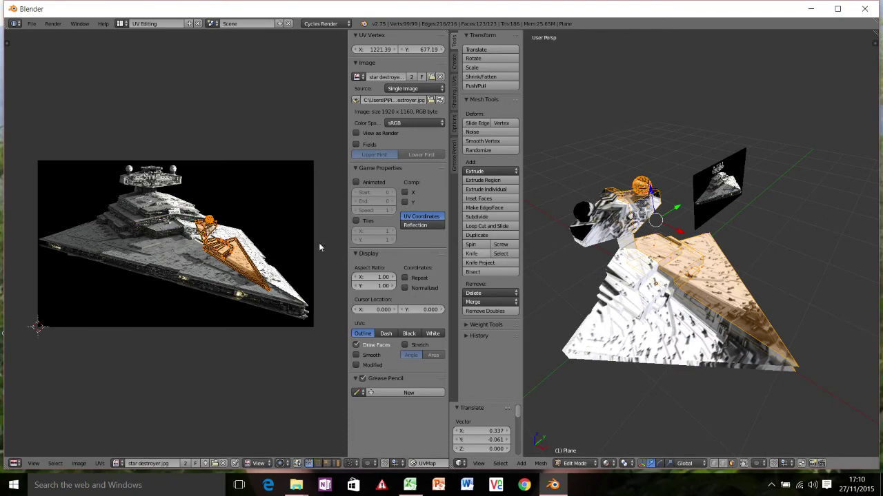
{"action": "key", "text": "g"}
{"action": "left_click", "coordinate": [180, 242]}
Enlarge the UV layout by about 1.738 and move it about 0.292 along X onto the image's brightly lit side
{"action": "key", "text": "s"}
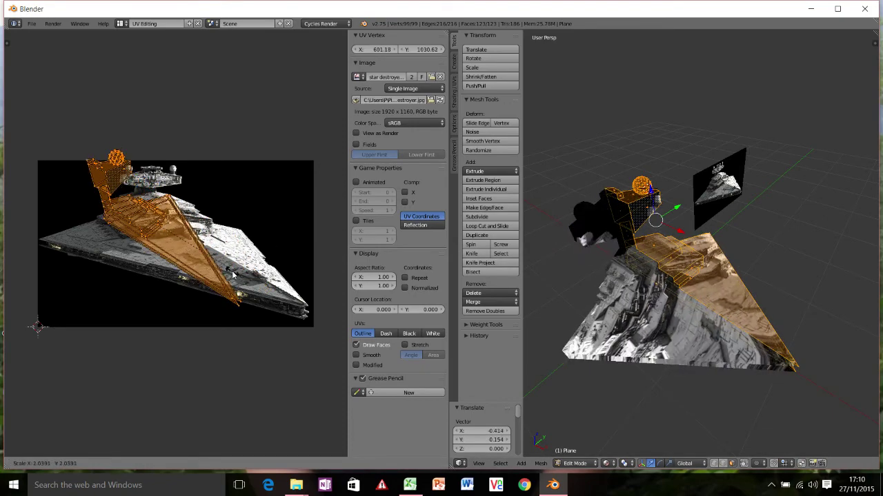
{"action": "left_click", "coordinate": [231, 272]}
{"action": "key", "text": "g"}
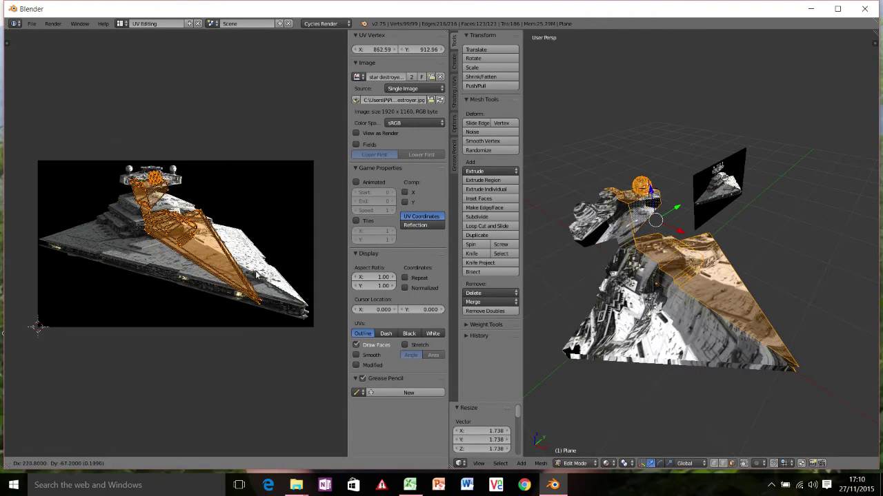
{"action": "left_click", "coordinate": [257, 267]}
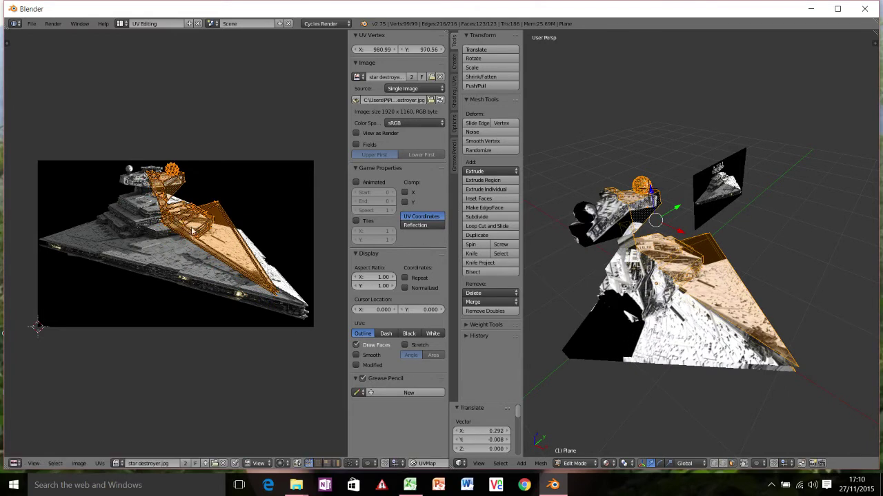
Scale the UV layout by about 0.805 and move it about -0.097 along X and 0.058 along Y
{"action": "key", "text": "s"}
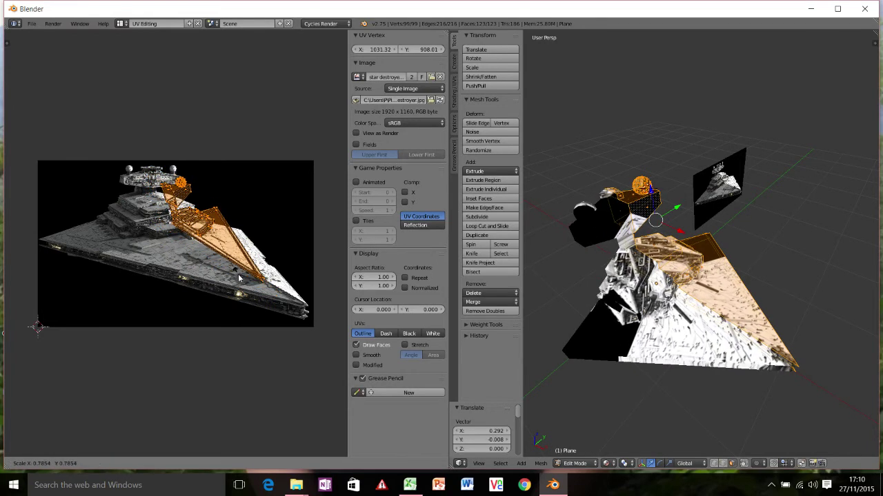
{"action": "left_click", "coordinate": [237, 277]}
{"action": "key", "text": "g"}
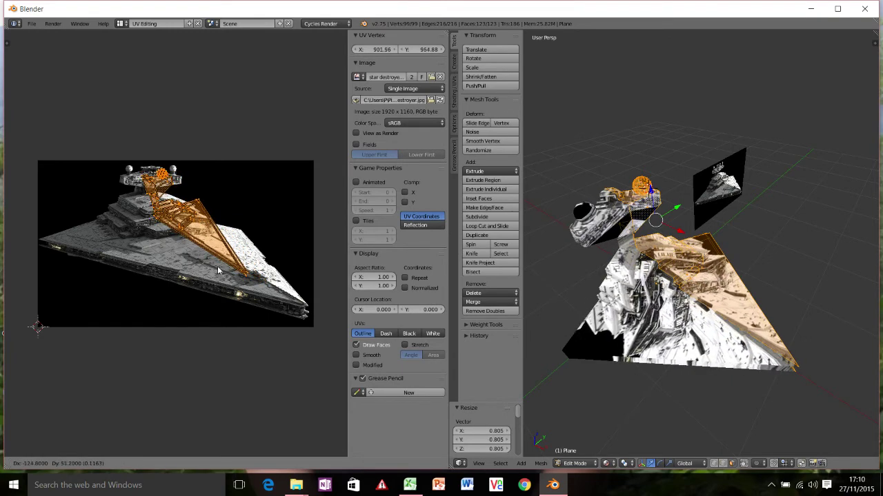
{"action": "left_click", "coordinate": [220, 269]}
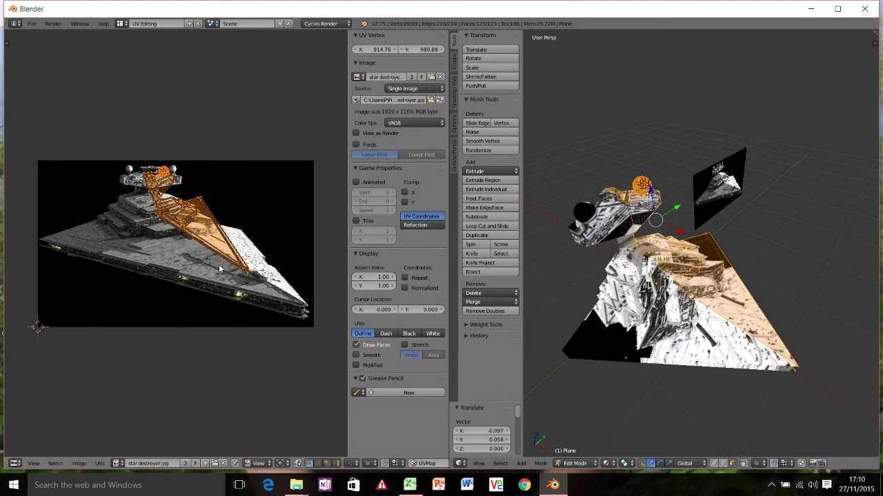
Scale the UV layout by about 1.251 and move it about 0.080 along X and -0.074 along Y
{"action": "key", "text": "s"}
{"action": "left_click", "coordinate": [238, 304]}
{"action": "key", "text": "g"}
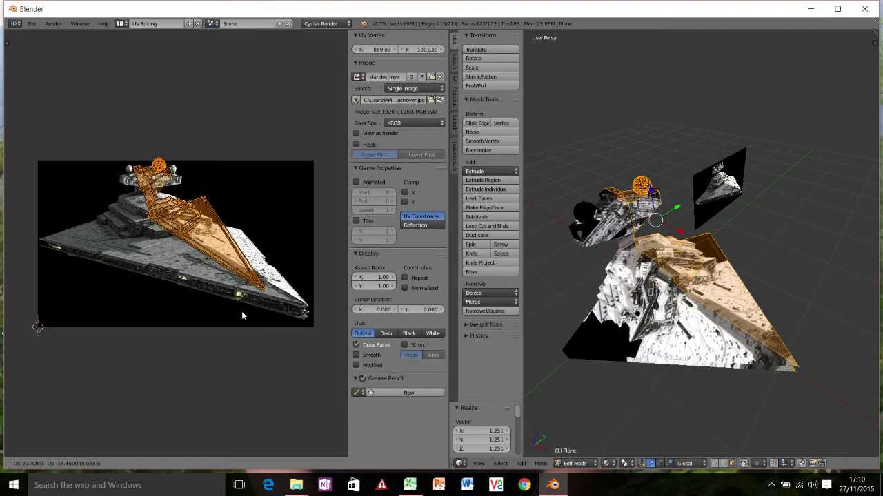
{"action": "left_click", "coordinate": [250, 316]}
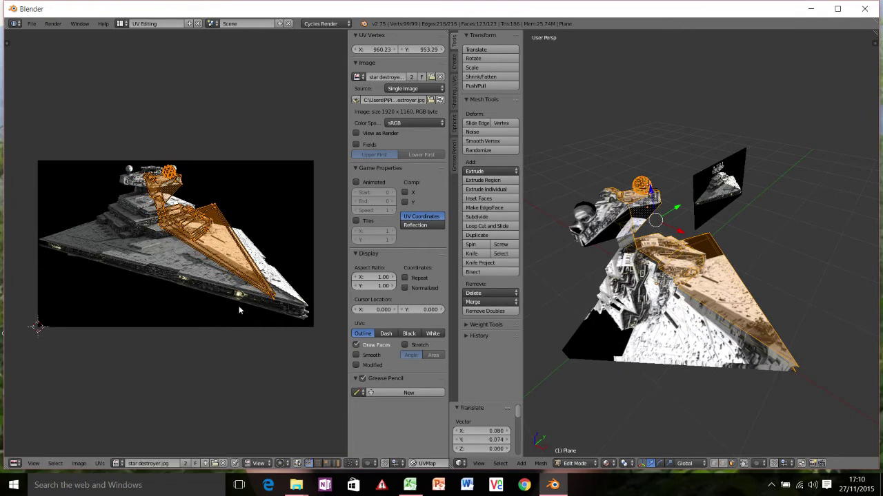
Reproject the ship's UVs with Project From View from a lower angle closer to the reference image
{"action": "middle_click_drag", "start_coordinate": [569, 308], "coordinate": [661, 296]}
{"action": "key", "text": "u"}
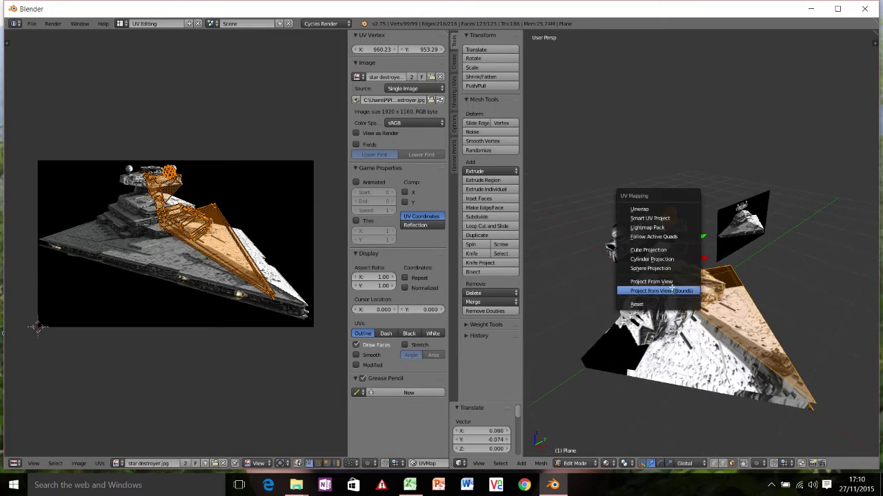
{"action": "left_click", "coordinate": [679, 281]}
Enlarge the new UV layout by about 1.56 and again by about 1.212, positioning it over the image's bridge and brightly lit hull side
{"action": "key", "text": "g"}
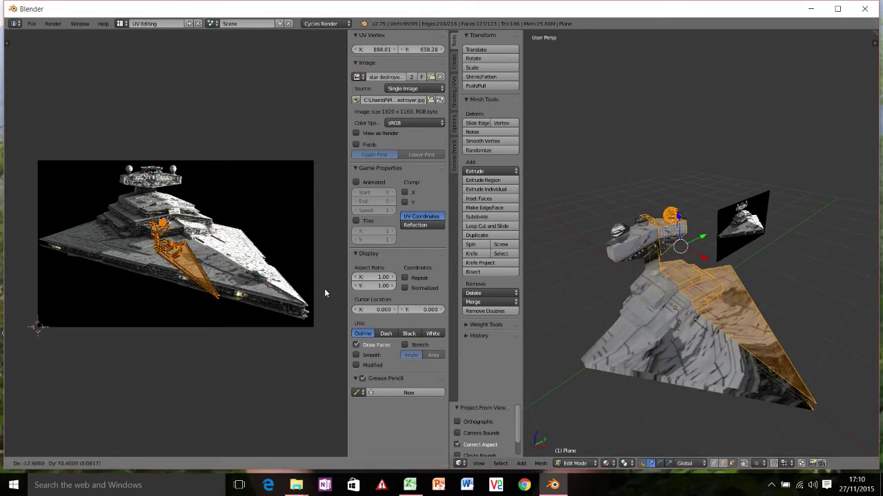
{"action": "left_click", "coordinate": [322, 260]}
{"action": "key", "text": "s"}
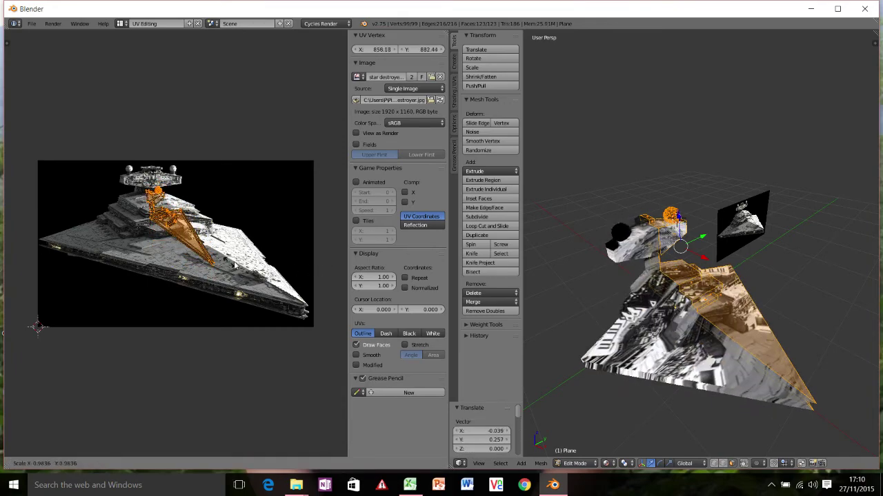
{"action": "left_click", "coordinate": [270, 276]}
{"action": "key", "text": "g"}
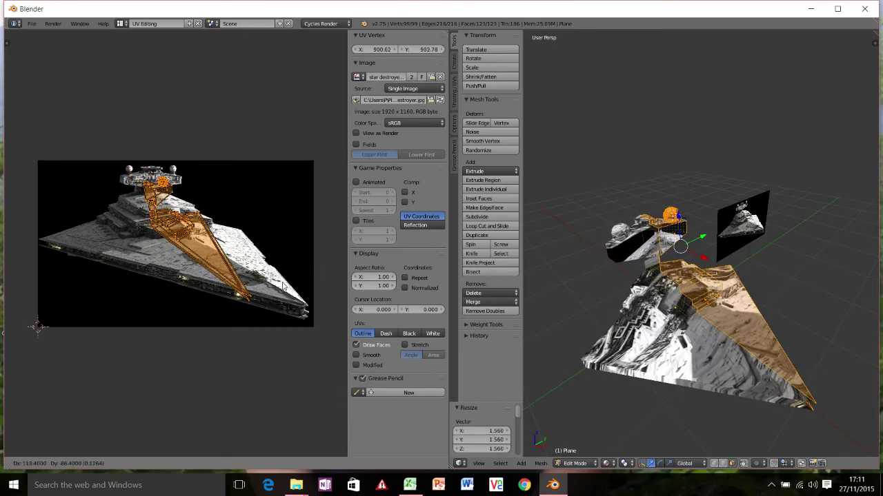
{"action": "left_click", "coordinate": [293, 297]}
{"action": "key", "text": "g"}
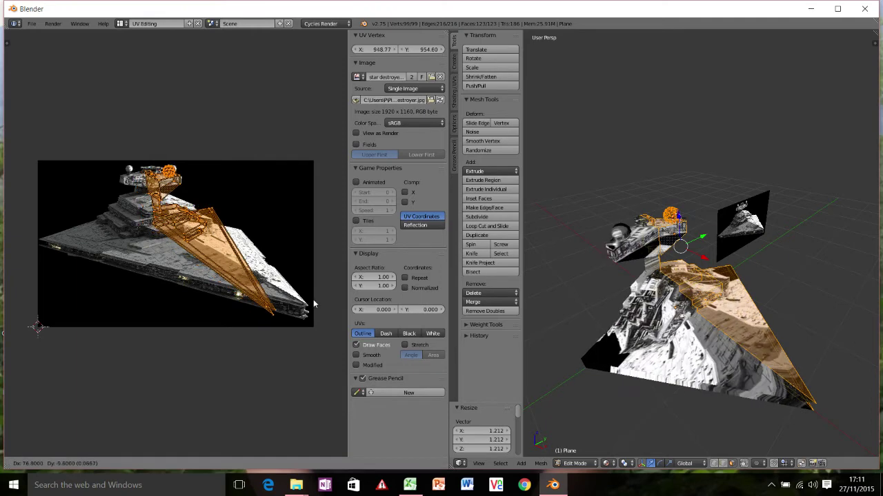
{"action": "left_click", "coordinate": [311, 306]}
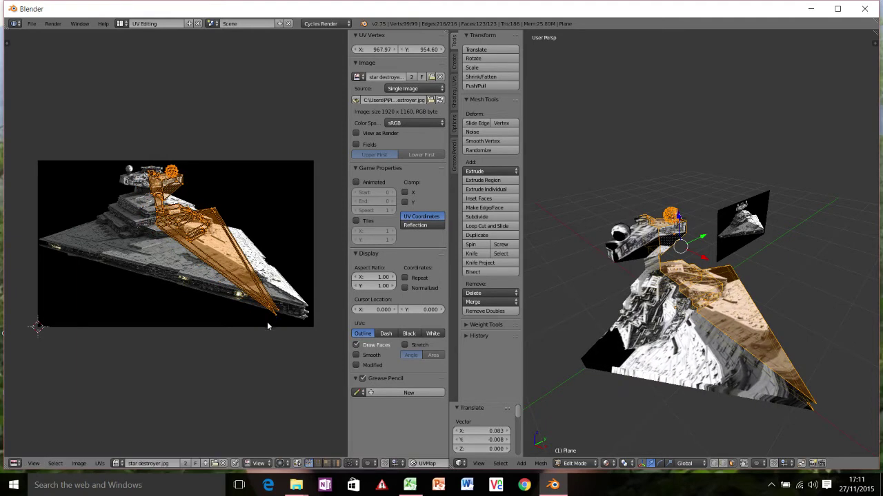
Select the UVs at the hull's bow tip and move them about 0.188 along X and 0.033 along Y onto the image's bow
{"action": "right_click", "coordinate": [279, 314]}
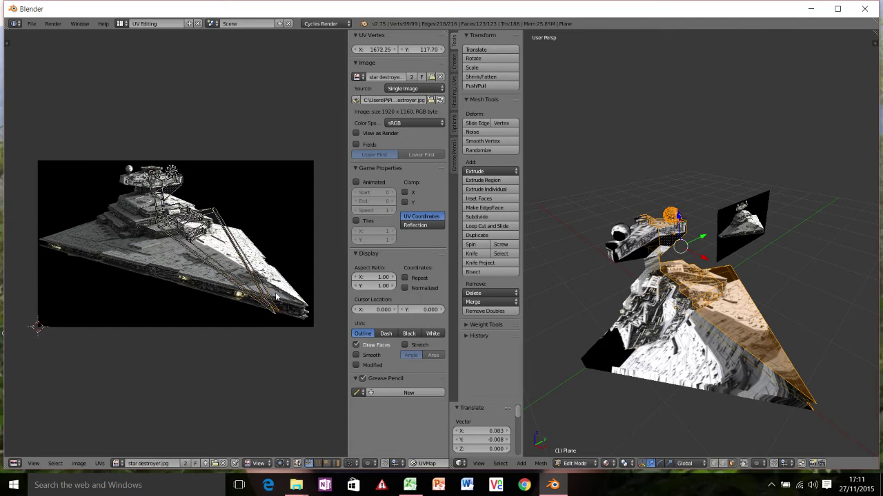
{"action": "key", "text": "b"}
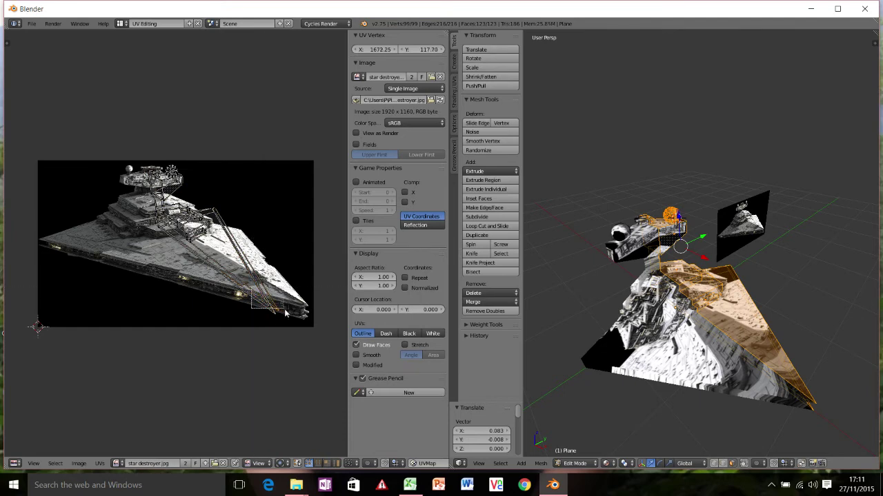
{"action": "left_click_drag", "start_coordinate": [253, 289], "coordinate": [290, 326]}
{"action": "key", "text": "g"}
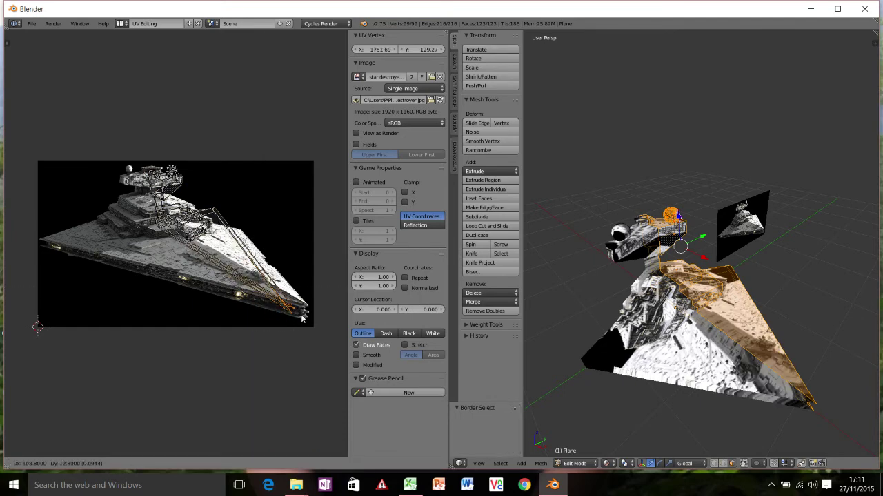
{"action": "left_click", "coordinate": [305, 302]}
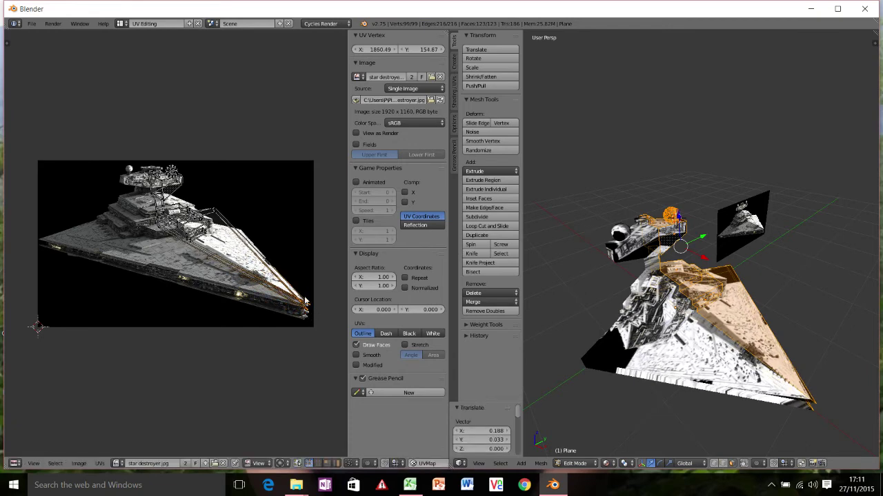
Move the UVs at the hull's rear outer corner about 0.168 along X and -0.138 along Y to the image's lit rear corner
{"action": "key", "text": "a"}
{"action": "key", "text": "b"}
{"action": "left_click_drag", "start_coordinate": [208, 204], "coordinate": [220, 219]}
{"action": "key", "text": "g"}
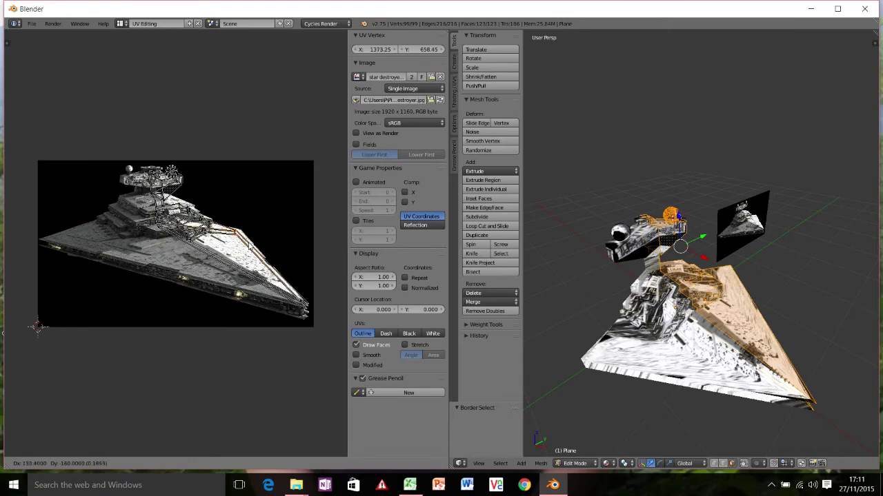
{"action": "left_click", "coordinate": [247, 241]}
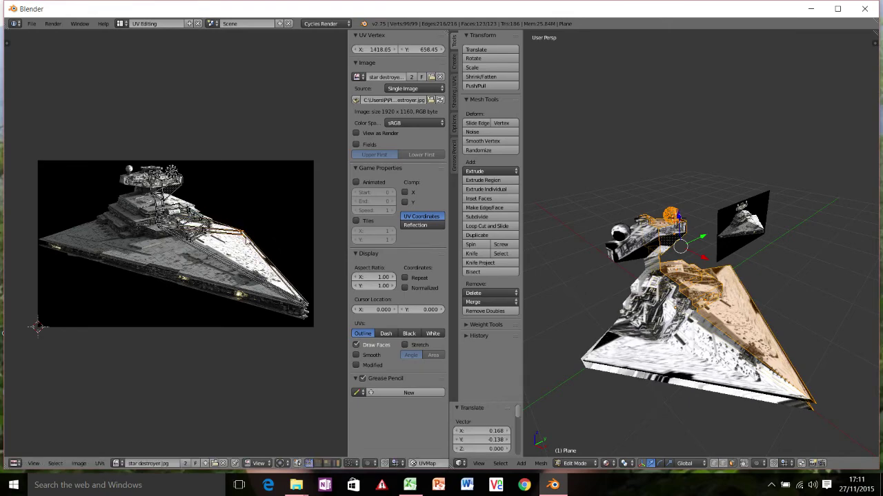
Move the UVs where the bridge meets its neck about -0.004 along X and 0.039 along Y to the bridge's underside
{"action": "scroll", "coordinate": [210, 305], "scroll_direction": "up", "scroll_amount": 7}
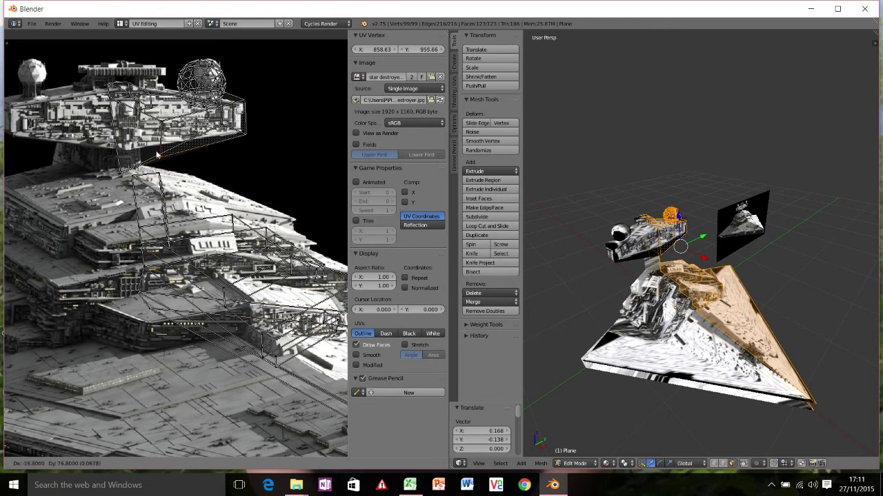
{"action": "left_click", "coordinate": [120, 152]}
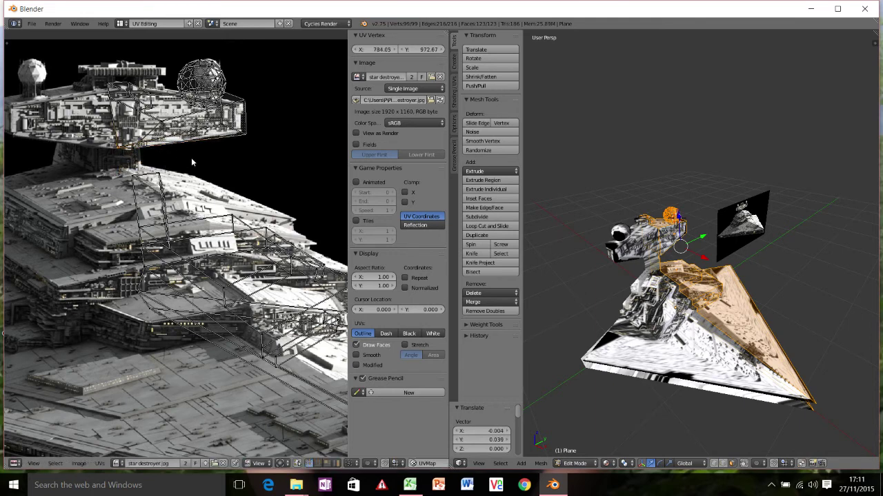
Select the two narrow side faces along the hull's edge and give them new UVs with Unwrap
{"action": "scroll", "coordinate": [193, 164], "scroll_direction": "down", "scroll_amount": 1}
{"action": "scroll", "coordinate": [689, 302], "scroll_direction": "down", "scroll_amount": 3}
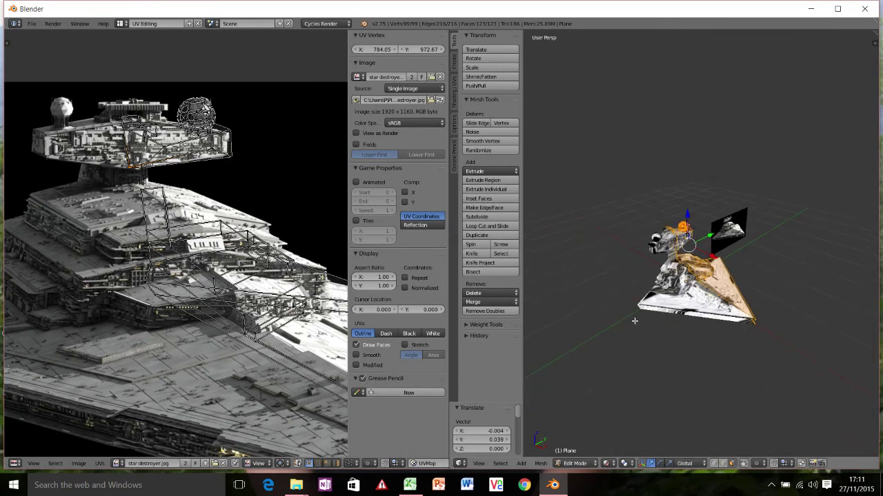
{"action": "scroll", "coordinate": [689, 302], "scroll_direction": "up", "scroll_amount": 5}
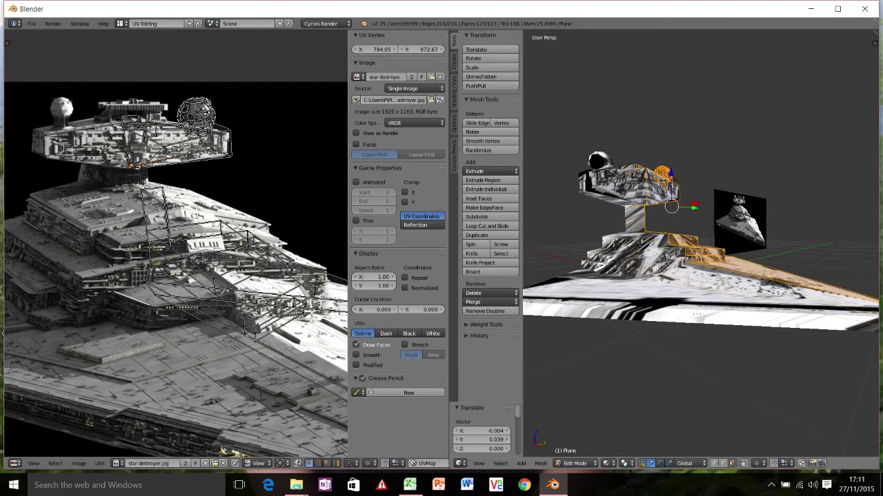
{"action": "middle_click_drag", "start_coordinate": [696, 314], "coordinate": [645, 282]}
{"action": "scroll", "coordinate": [622, 302], "scroll_direction": "up", "scroll_amount": 3}
{"action": "right_click", "coordinate": [608, 327]}
{"action": "right_click", "coordinate": [619, 280], "text": "shift"}
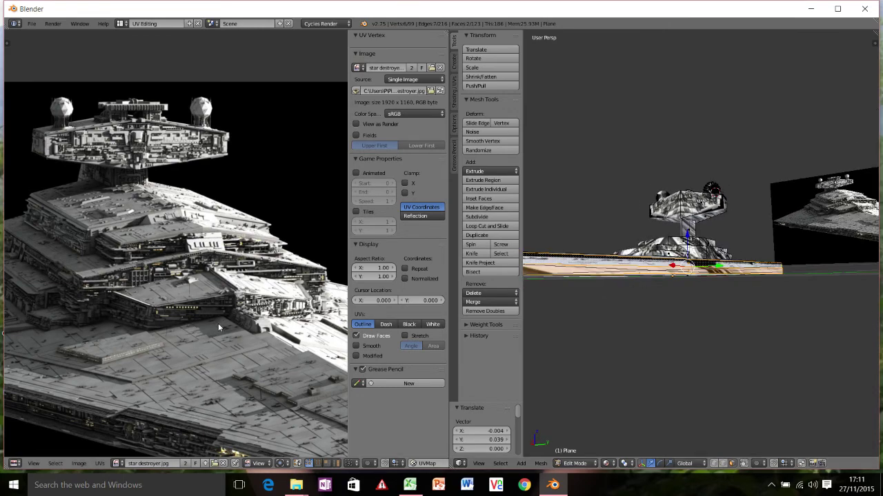
{"action": "scroll", "coordinate": [218, 325], "scroll_direction": "down", "scroll_amount": 4}
{"action": "scroll", "coordinate": [218, 324], "scroll_direction": "down", "scroll_amount": 2}
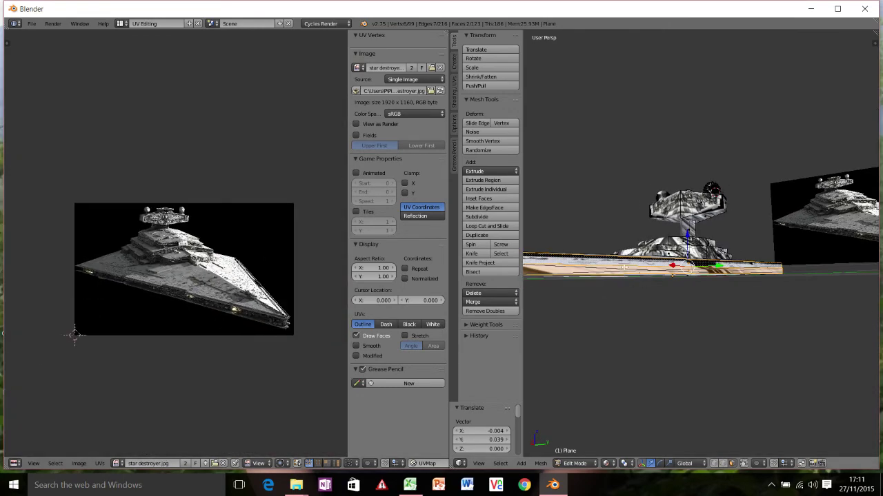
{"action": "middle_click_drag", "start_coordinate": [640, 260], "coordinate": [714, 281]}
{"action": "key", "text": "a"}
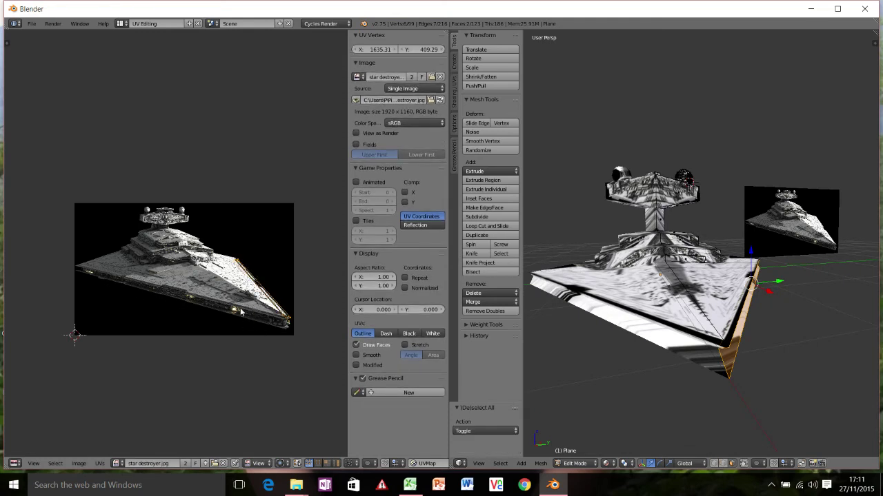
{"action": "key", "text": "u"}
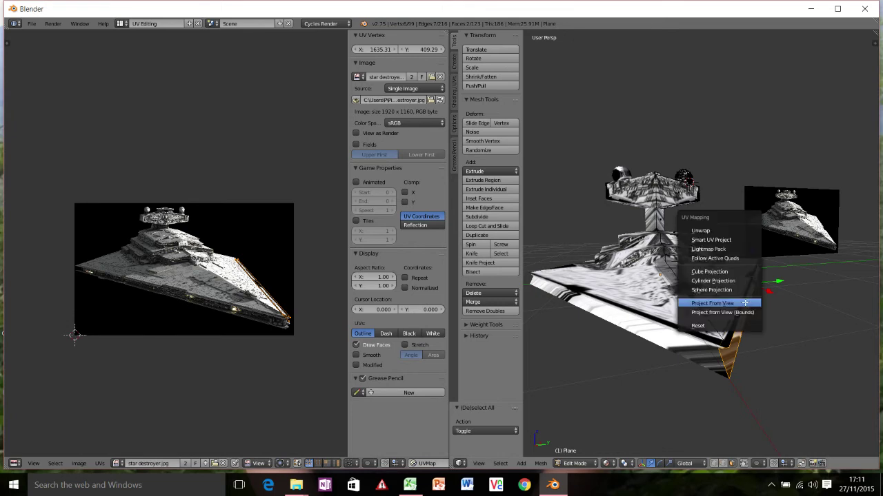
{"action": "left_click", "coordinate": [702, 232]}
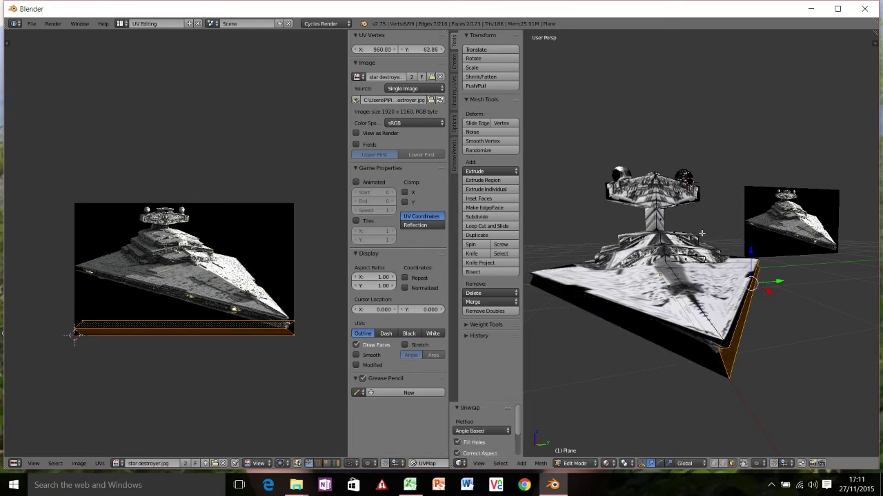
Rotate the side strip's UVs about 8°, scale them by 0.578 and move them -0.017 along X and 0.261 along Y
{"action": "key", "text": "r"}
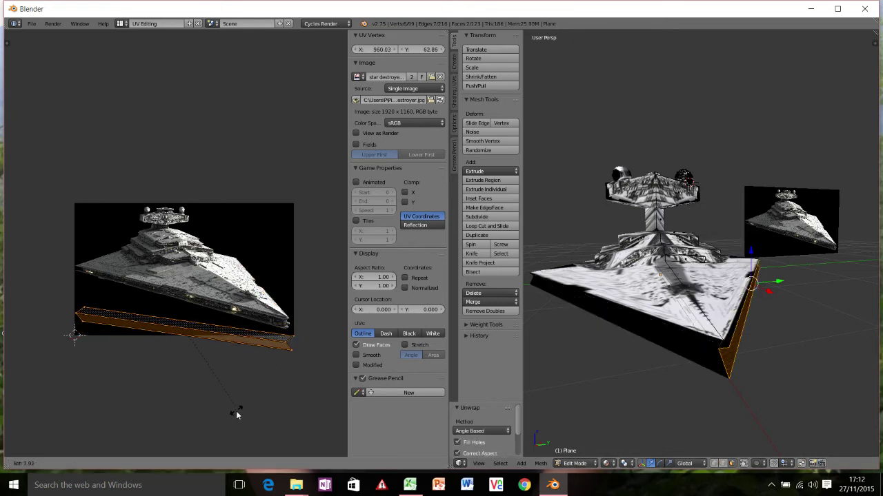
{"action": "left_click", "coordinate": [236, 417]}
{"action": "key", "text": "s"}
{"action": "left_click", "coordinate": [211, 396]}
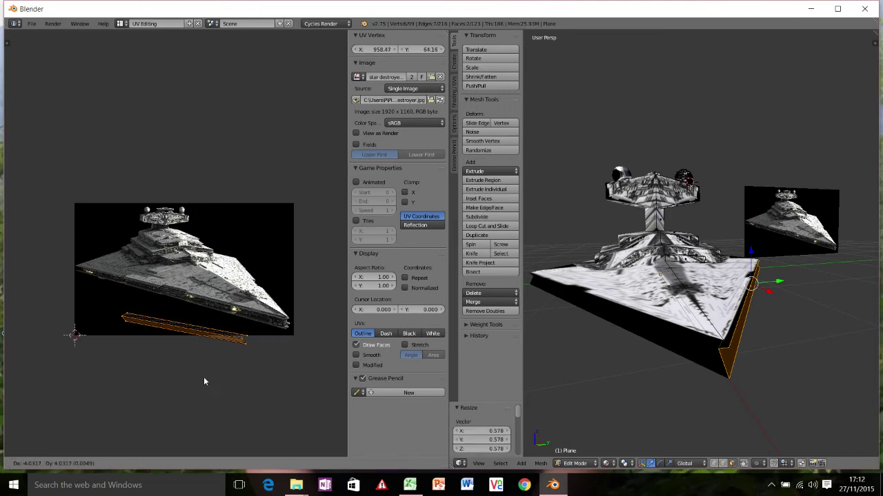
{"action": "key", "text": "g"}
{"action": "left_click", "coordinate": [232, 360]}
Align the side strip's UVs with the image's hull trench by rotating 3.311°, moving -0.028 along X and -0.014 along Y, and rotating 0.661°
{"action": "key", "text": "r"}
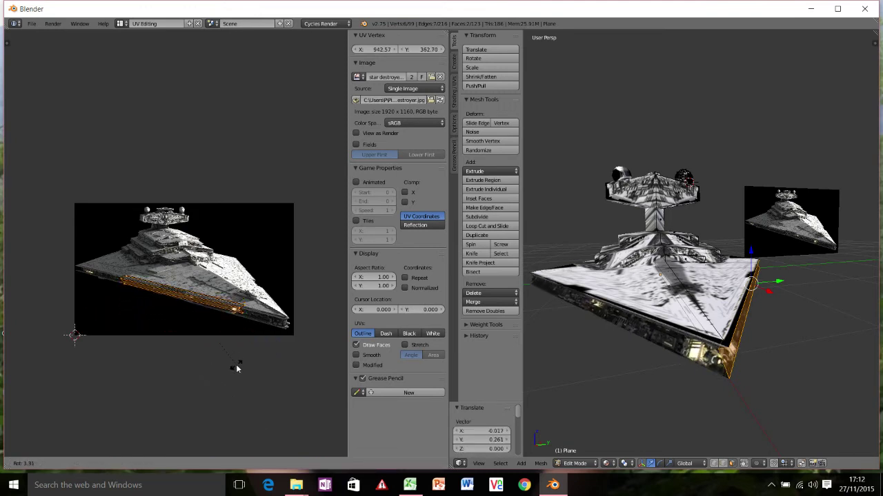
{"action": "left_click", "coordinate": [237, 368]}
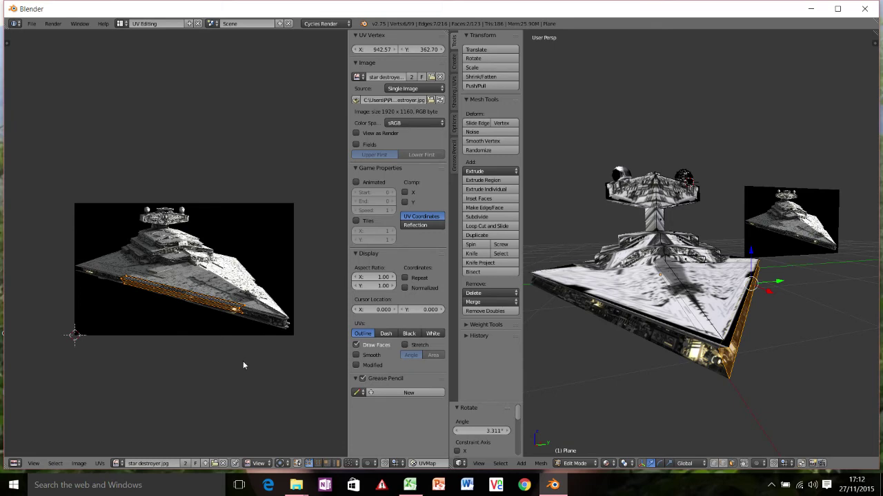
{"action": "key", "text": "g"}
{"action": "left_click", "coordinate": [253, 361]}
{"action": "key", "text": "r"}
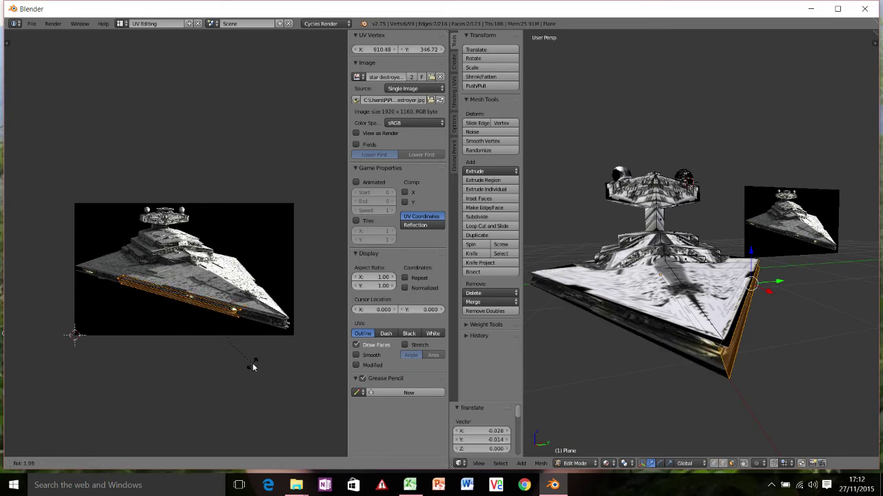
{"action": "left_click", "coordinate": [262, 361]}
Select the hull's large top face and move its bow tip UV about -0.012 along X
{"action": "mouse_move", "coordinate": [679, 393]}
{"action": "middle_mouse_down"}
{"action": "mouse_move", "coordinate": [685, 353]}
{"action": "mouse_move", "coordinate": [686, 400]}
{"action": "middle_mouse_up"}
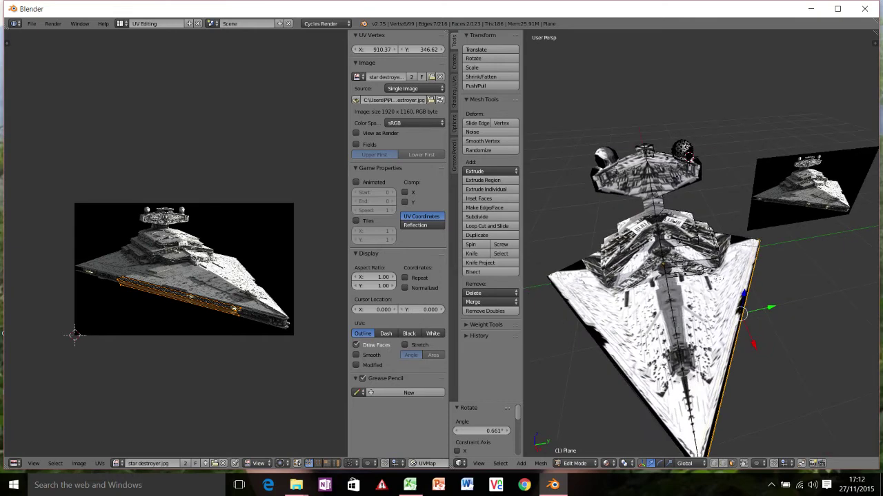
{"action": "key", "text": "a"}
{"action": "right_click", "coordinate": [717, 331]}
{"action": "scroll", "coordinate": [261, 321], "scroll_direction": "up", "scroll_amount": 3}
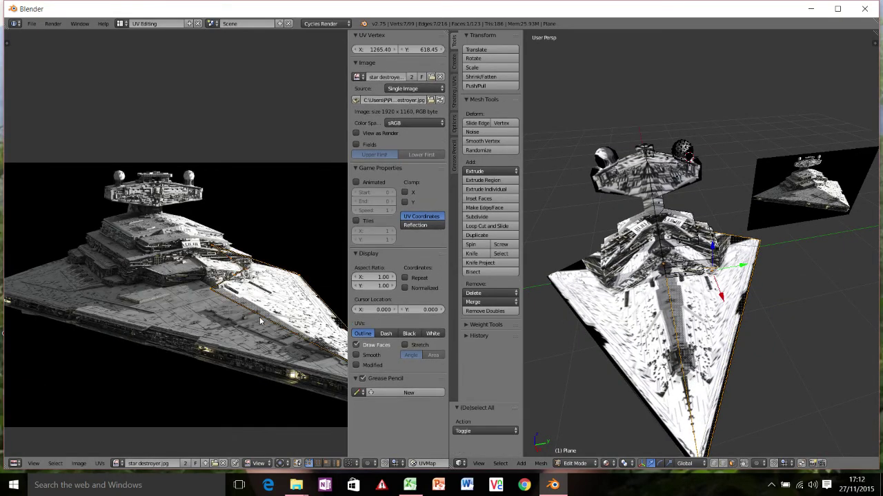
{"action": "middle_click_drag", "start_coordinate": [261, 320], "coordinate": [169, 295]}
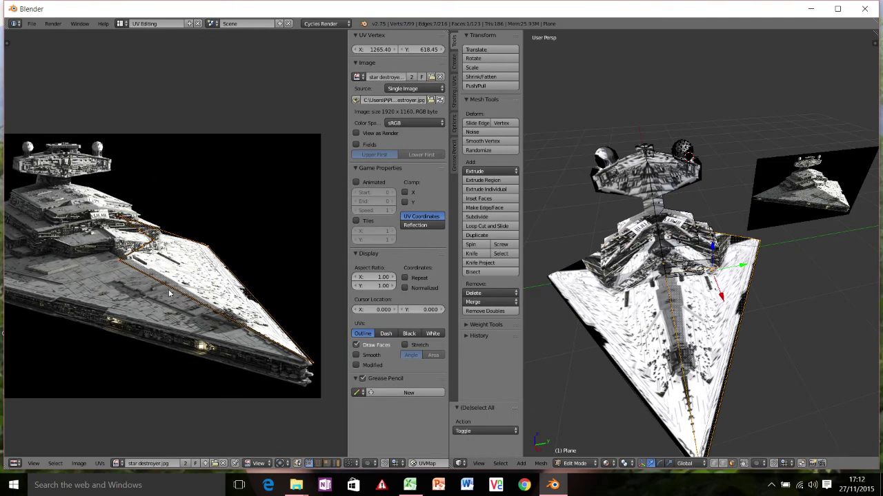
{"action": "right_click", "coordinate": [312, 367]}
{"action": "key", "text": "g"}
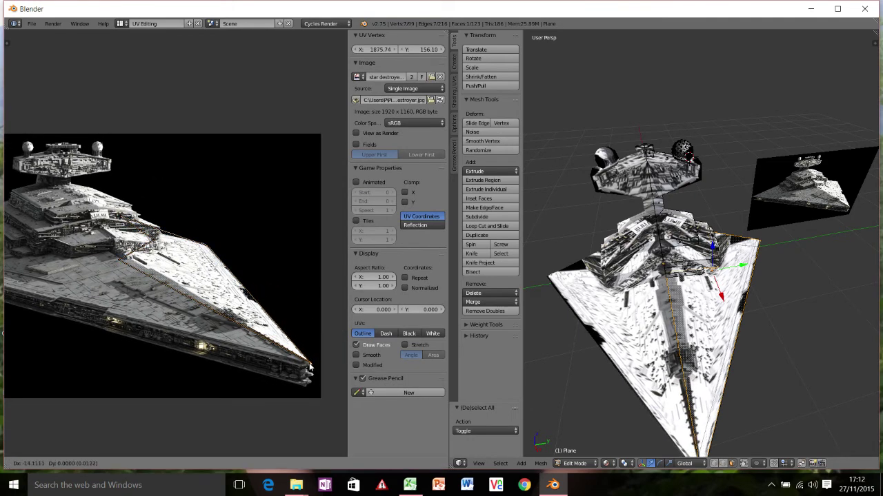
{"action": "left_click", "coordinate": [138, 284]}
Move the top face's inner rear UV vertex to about X 1068.81, Y 632.68, beside the image's superstructure base
{"action": "right_click", "coordinate": [119, 263]}
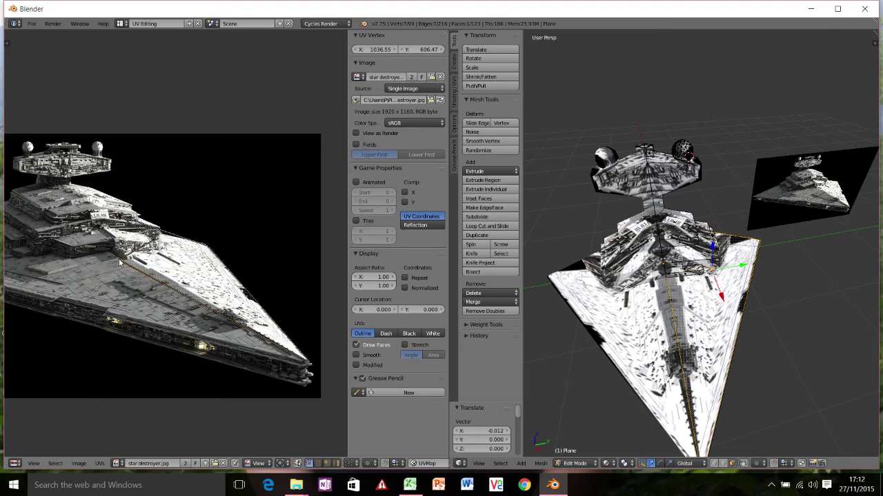
{"action": "key", "text": "g"}
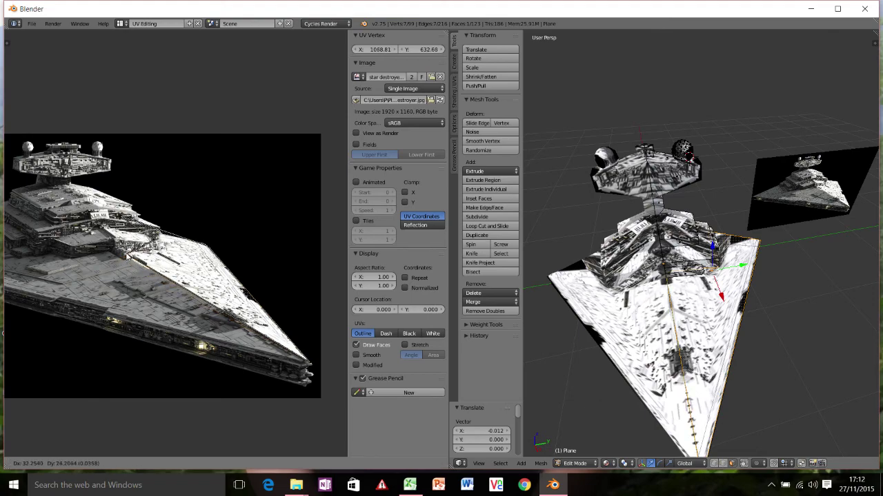
{"action": "left_click", "coordinate": [130, 257]}
Examine the textured hull in Object Mode from the front, side and above
{"action": "mouse_move", "coordinate": [690, 261]}
{"action": "middle_mouse_down"}
{"action": "mouse_move", "coordinate": [745, 262]}
{"action": "mouse_move", "coordinate": [683, 249]}
{"action": "middle_mouse_up"}
{"action": "key", "text": "Tab"}
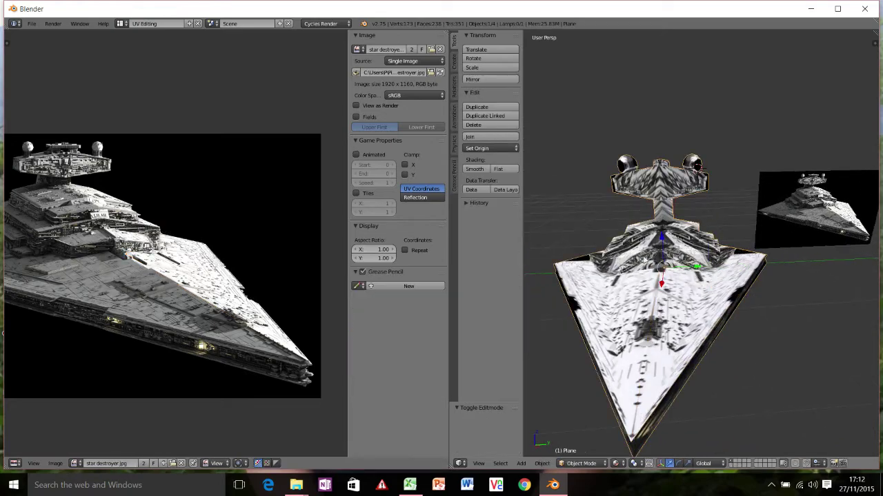
{"action": "middle_click_drag", "start_coordinate": [741, 241], "coordinate": [769, 250]}
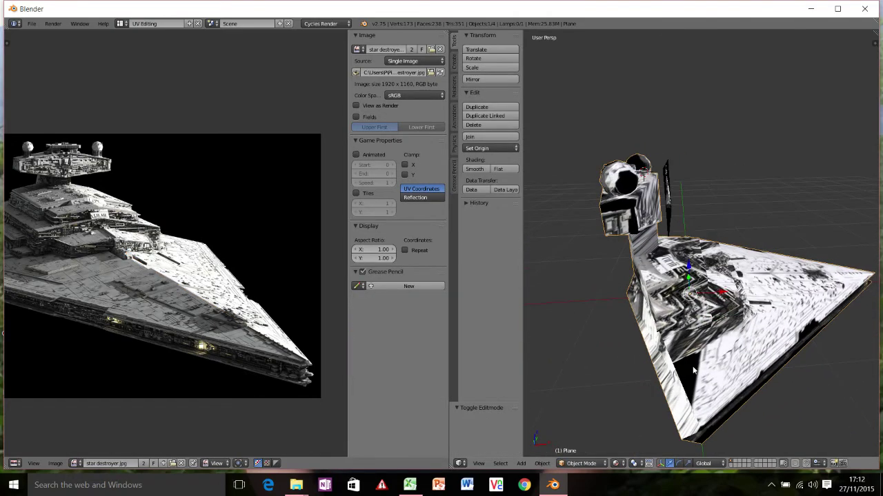
{"action": "middle_click_drag", "start_coordinate": [733, 320], "coordinate": [717, 300]}
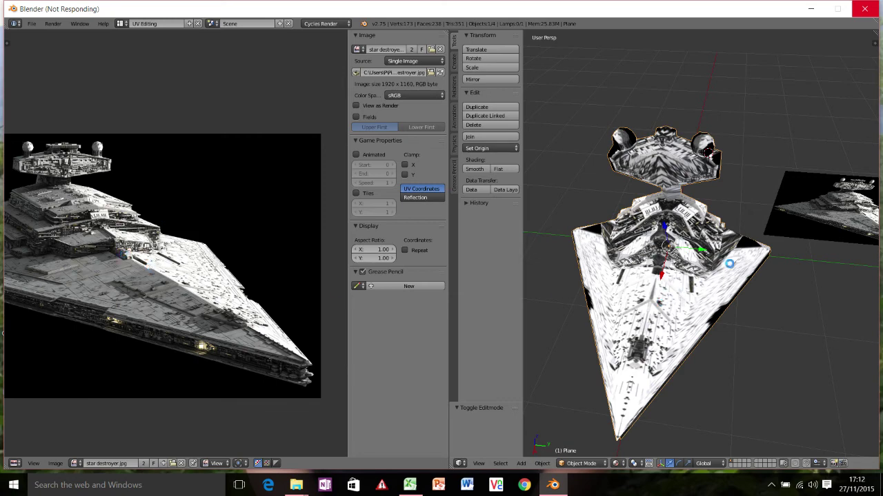
{"action": "middle_click_drag", "start_coordinate": [710, 153], "coordinate": [669, 152]}
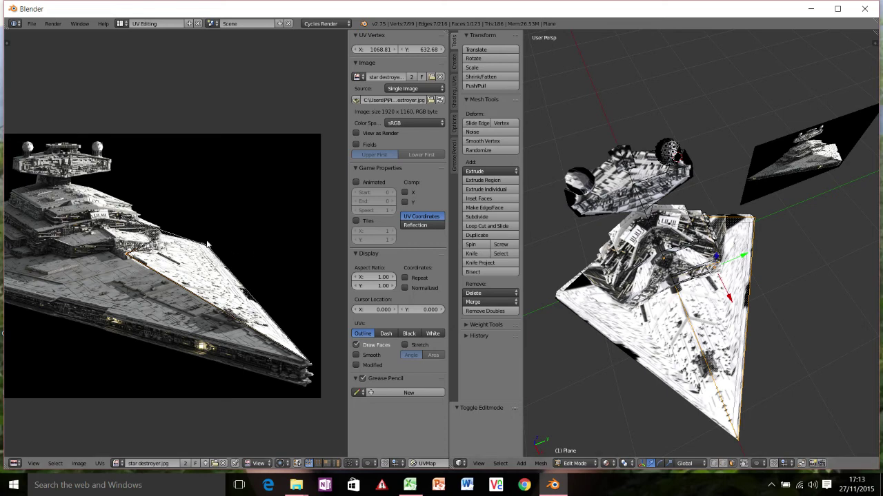
Move the top face's UV vertex near the superstructure about 0.125 along X and -0.057 along Y onto the lit hull
{"action": "right_click", "coordinate": [122, 221]}
{"action": "key", "text": "g"}
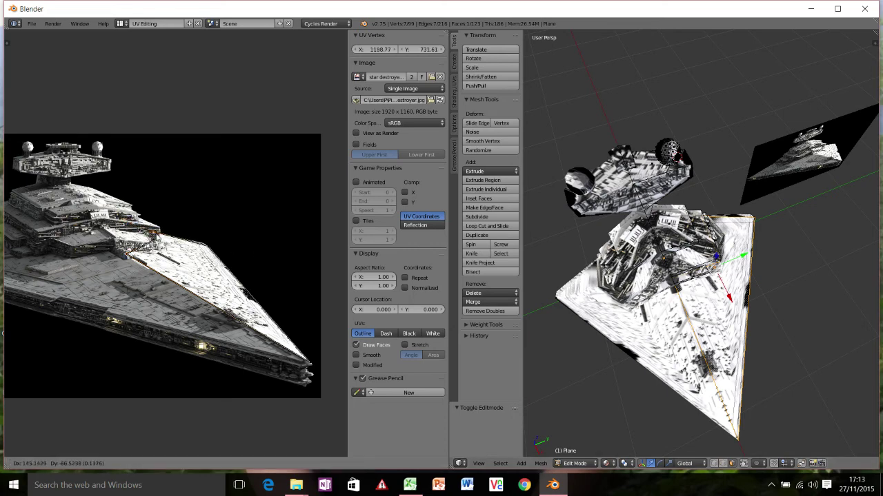
{"action": "left_click", "coordinate": [155, 236]}
Switch the screen layout from UV Editing to Default and bring the whole ship into view
{"action": "scroll", "coordinate": [690, 290], "scroll_direction": "up", "scroll_amount": 2}
{"action": "middle_click_drag", "start_coordinate": [689, 290], "coordinate": [689, 241]}
{"action": "left_click", "coordinate": [141, 23]}
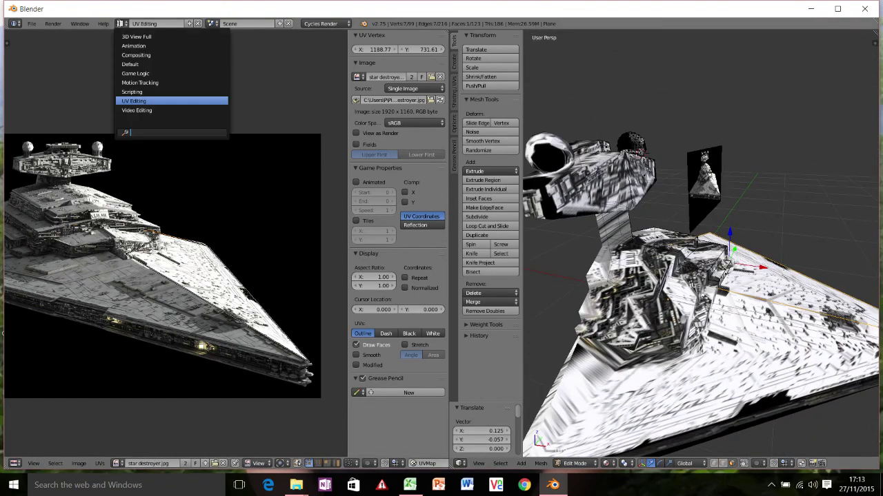
{"action": "left_click", "coordinate": [141, 64]}
{"action": "scroll", "coordinate": [448, 227], "scroll_direction": "down", "scroll_amount": 4}
{"action": "middle_click_drag", "start_coordinate": [475, 207], "coordinate": [485, 242]}
{"action": "middle_click_drag", "start_coordinate": [419, 216], "coordinate": [472, 243]}
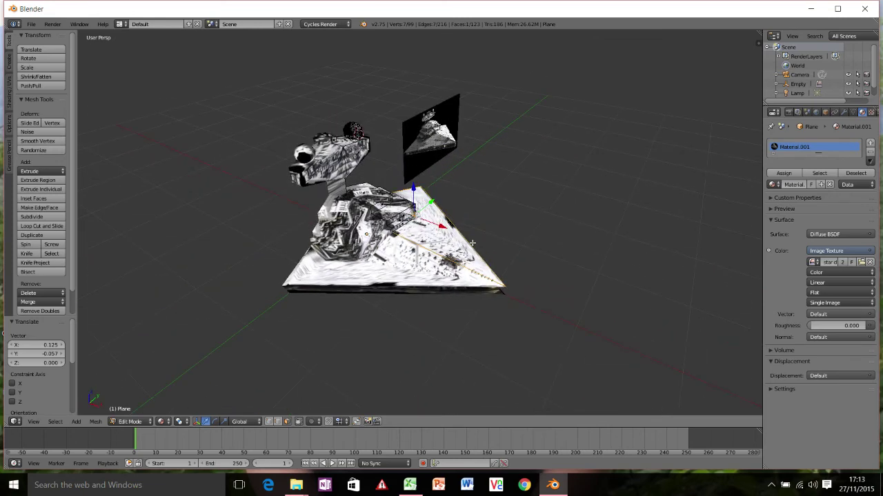
Return to Object Mode and hide the reference image empty behind the ship
{"action": "key", "text": "Tab"}
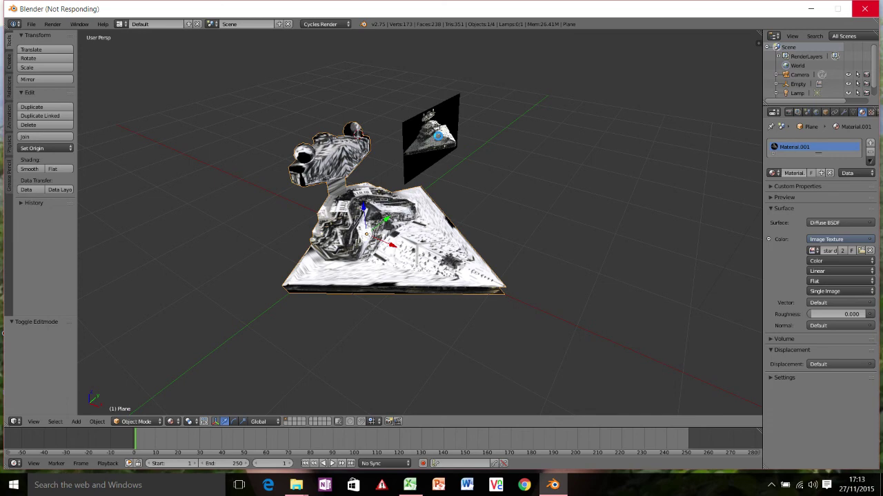
{"action": "right_click", "coordinate": [438, 138]}
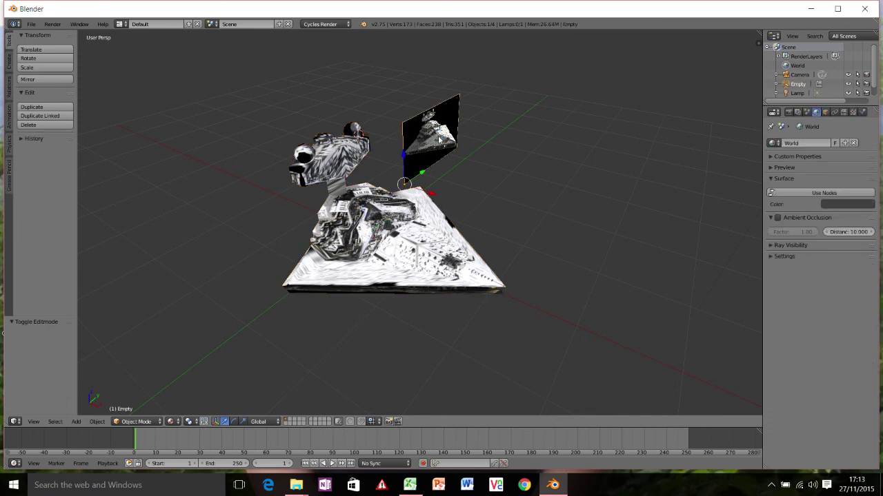
{"action": "key", "text": "h"}
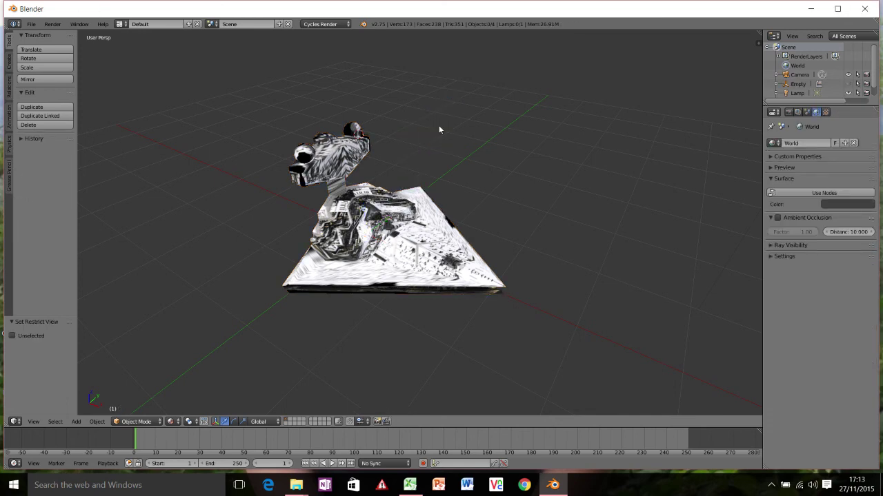
Enable nodes for the world surface and set its background color to an Environment Texture
{"action": "scroll", "coordinate": [439, 180], "scroll_direction": "down", "scroll_amount": 6}
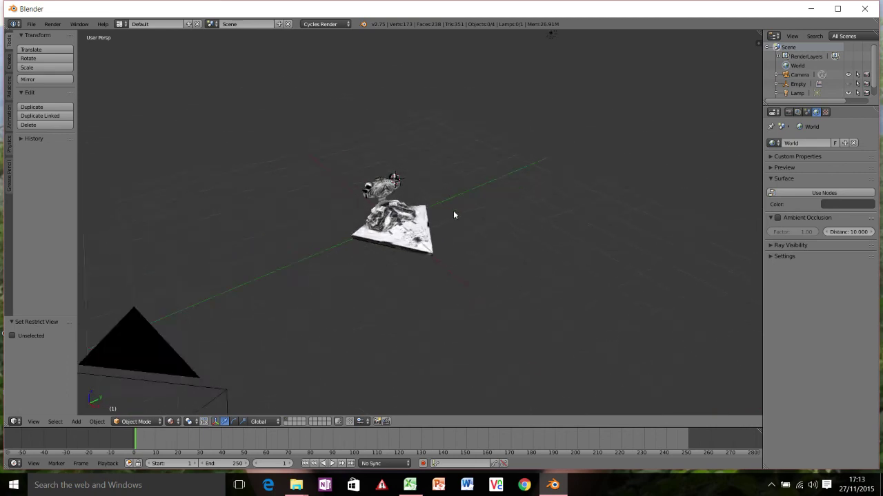
{"action": "middle_click_drag", "start_coordinate": [461, 227], "coordinate": [462, 234]}
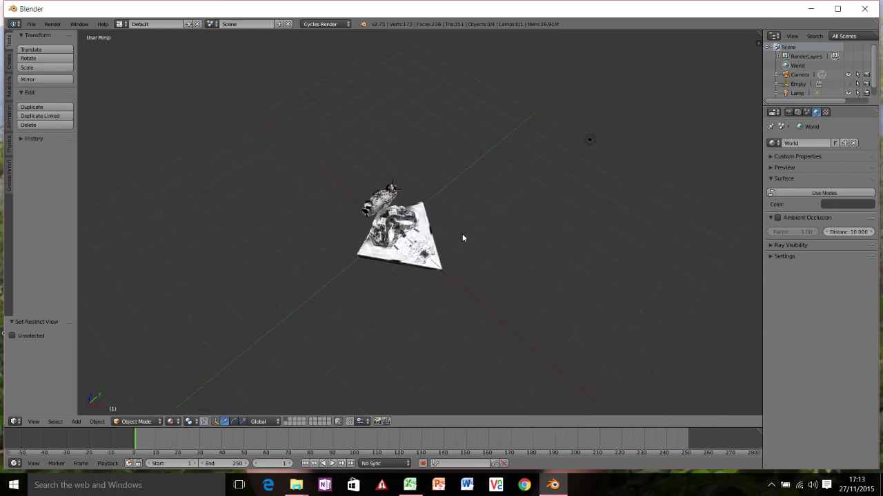
{"action": "left_click", "coordinate": [807, 113]}
{"action": "left_click", "coordinate": [817, 113]}
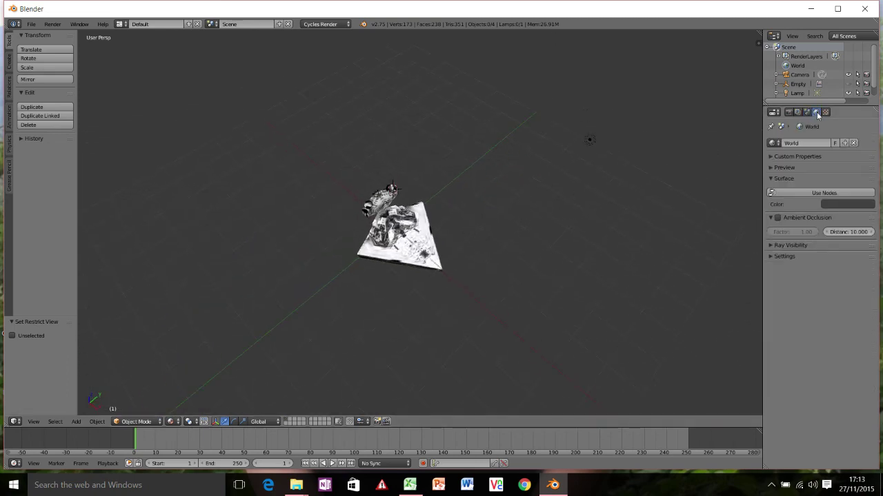
{"action": "left_click", "coordinate": [823, 193]}
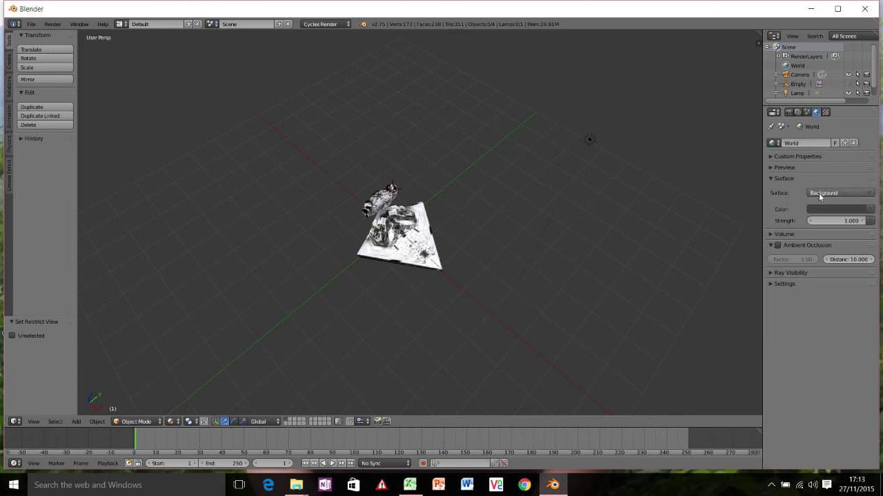
{"action": "left_click", "coordinate": [870, 210]}
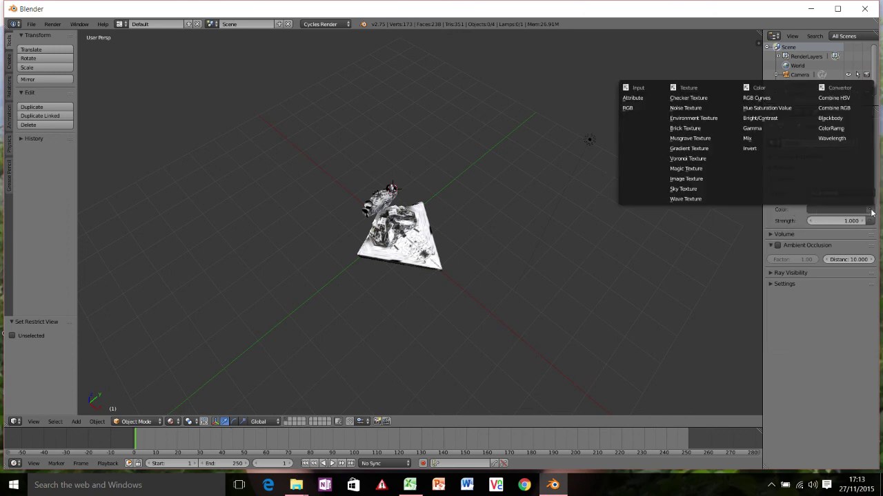
{"action": "left_click", "coordinate": [692, 119]}
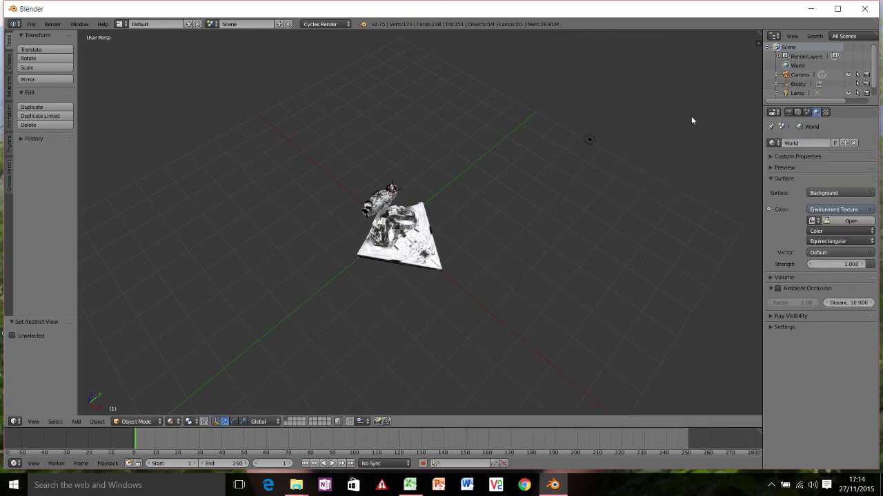
Load space_background_blue_dots_73340_3840x2400.jpg from the Pictures\Blender folder as the world's environment image
{"action": "left_click", "coordinate": [851, 221]}
{"action": "left_click", "coordinate": [38, 187]}
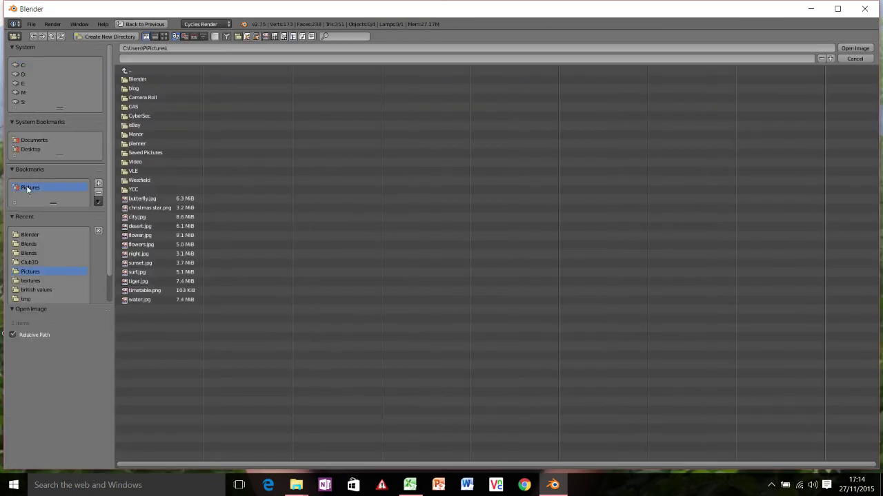
{"action": "left_click", "coordinate": [142, 80]}
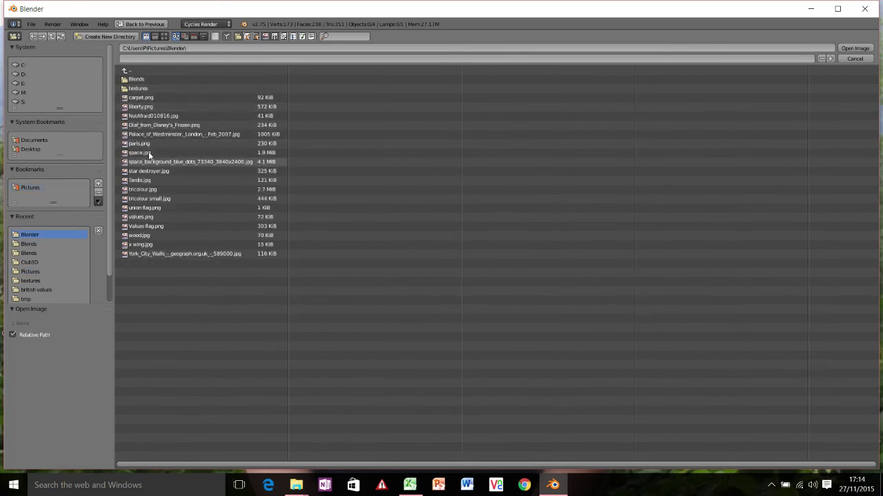
{"action": "double_click", "coordinate": [206, 162]}
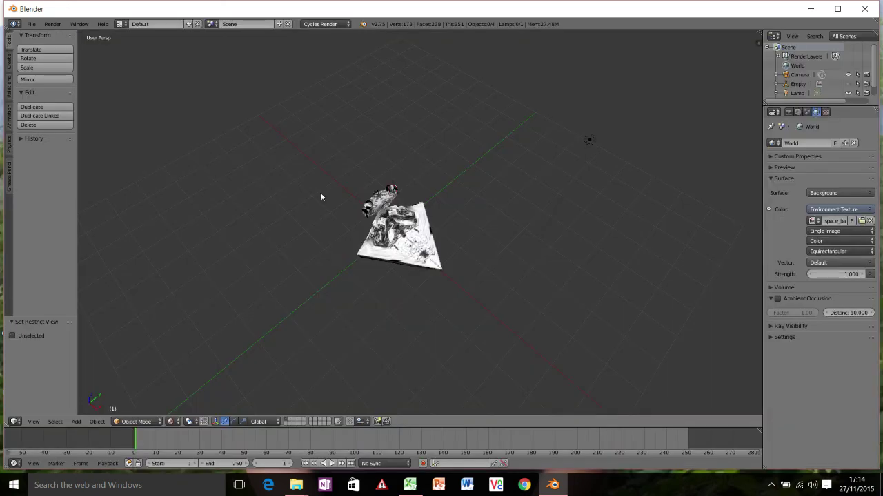
Set the viewport shading to Rendered and view the ship from the side against the space background
{"action": "scroll", "coordinate": [458, 224], "scroll_direction": "up", "scroll_amount": 5}
{"action": "middle_click_drag", "start_coordinate": [459, 227], "coordinate": [483, 200]}
{"action": "left_click", "coordinate": [174, 421]}
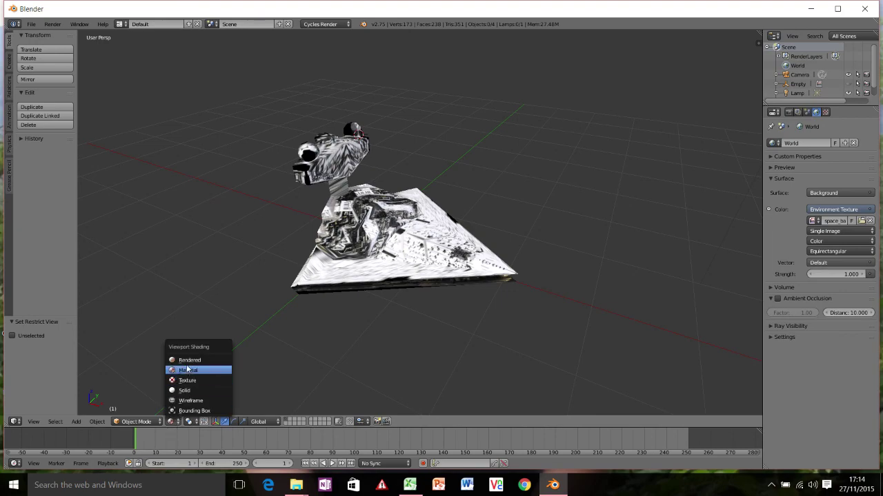
{"action": "left_click", "coordinate": [183, 359]}
{"action": "middle_click_drag", "start_coordinate": [461, 248], "coordinate": [531, 216]}
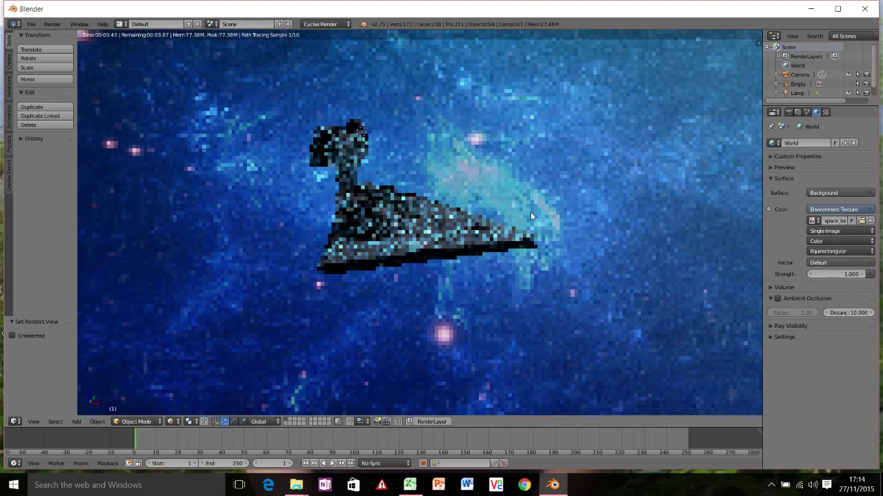